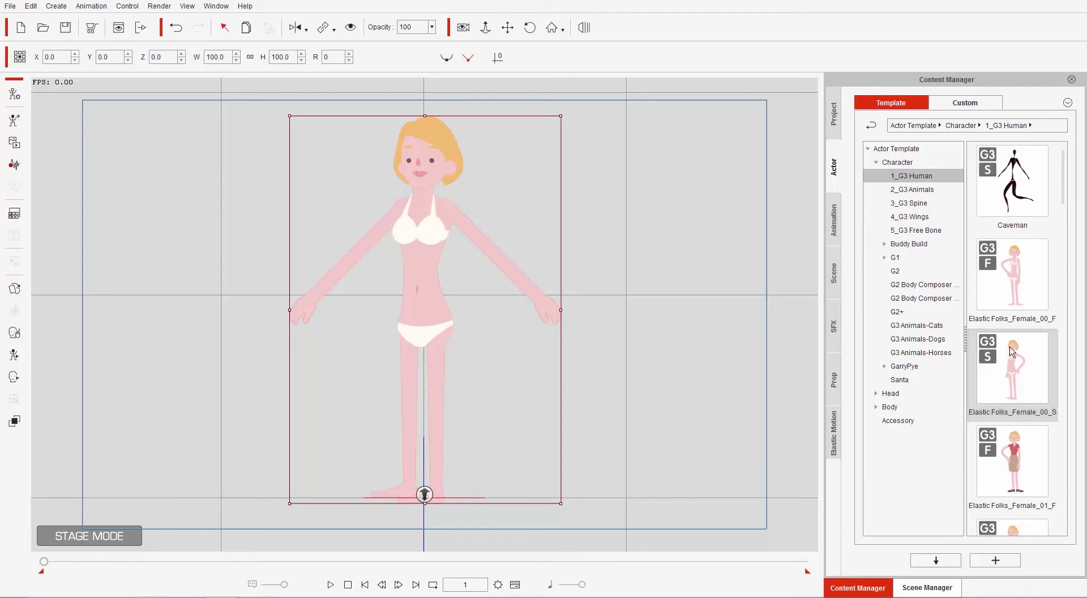
# Step: Browse the 1_G3 Human character templates in the actor library
pyautogui.click(898, 163)
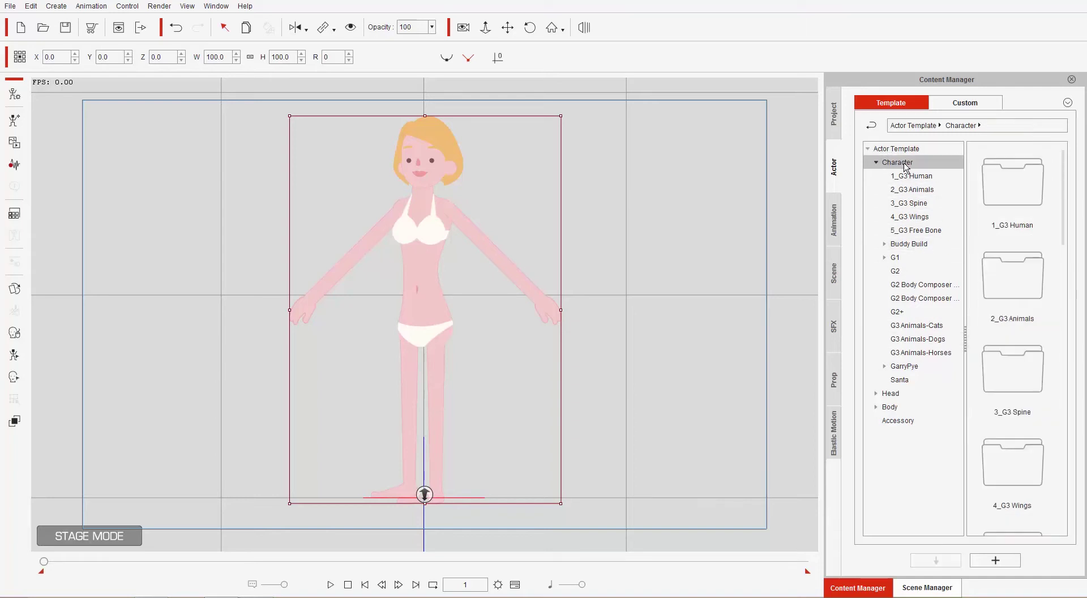
pyautogui.click(913, 176)
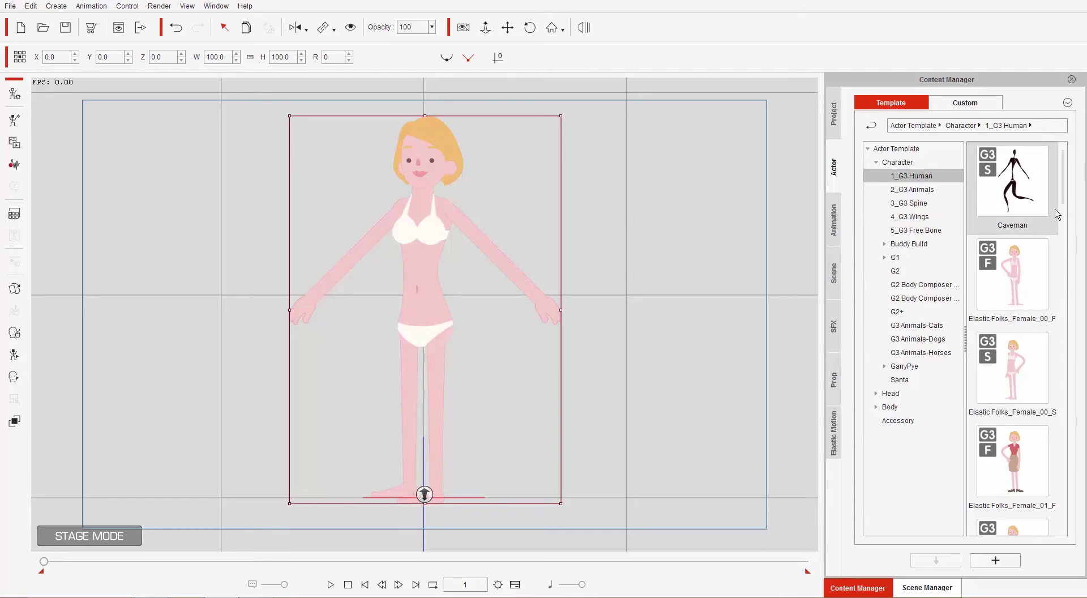
pyautogui.moveTo(1064, 199); pyautogui.dragTo(1069, 309)
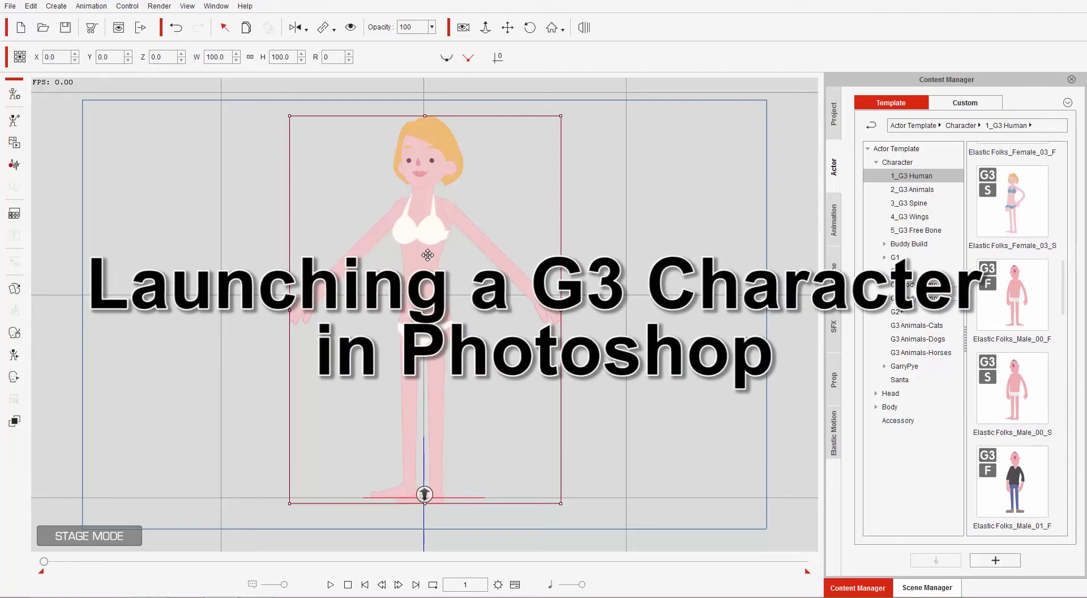
# Step: Open the female character in Composer Mode and launch it in Photoshop with head and body in two separate files, both at scale 1.0
pyautogui.click(15, 94)
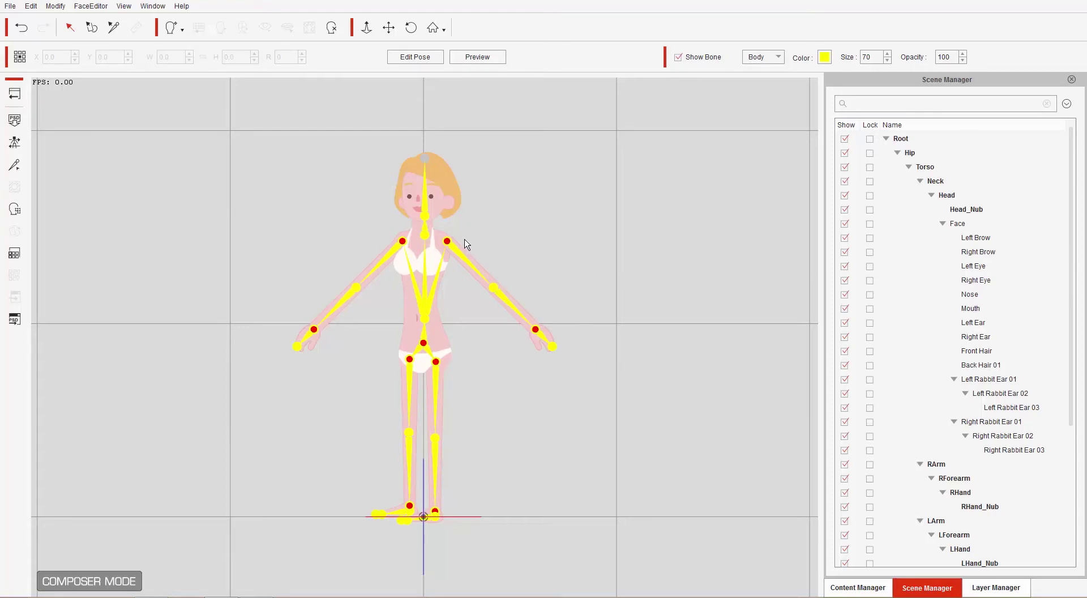
pyautogui.click(15, 320)
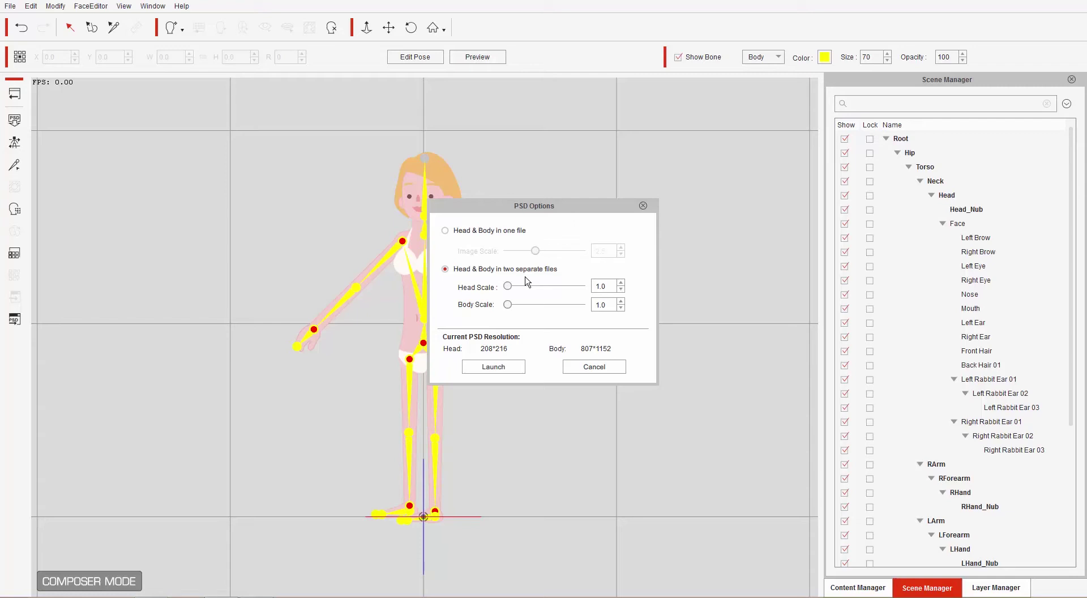
pyautogui.click(498, 369)
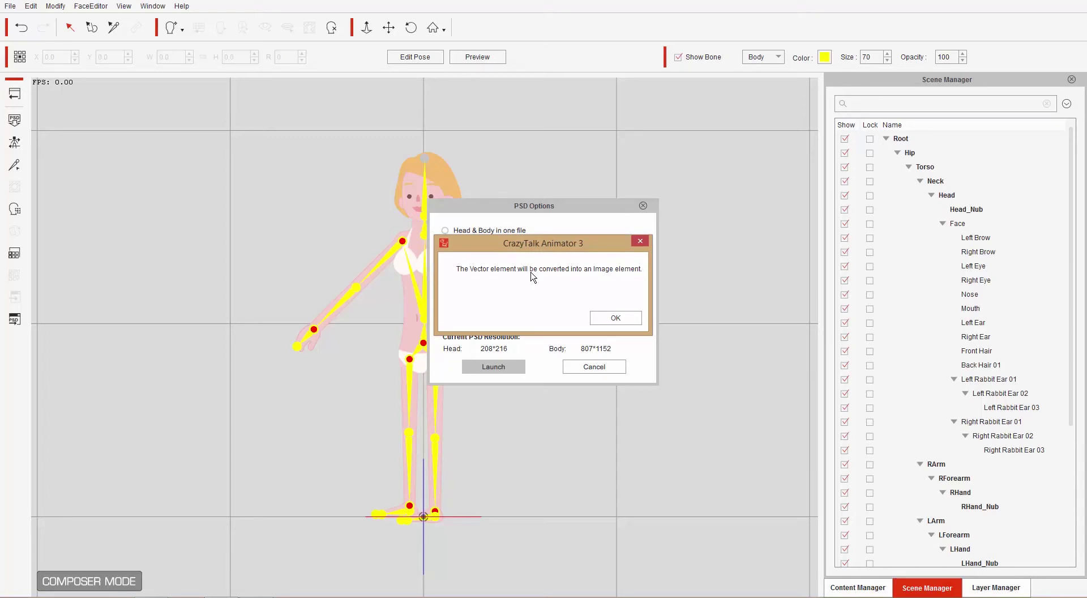
pyautogui.click(622, 319)
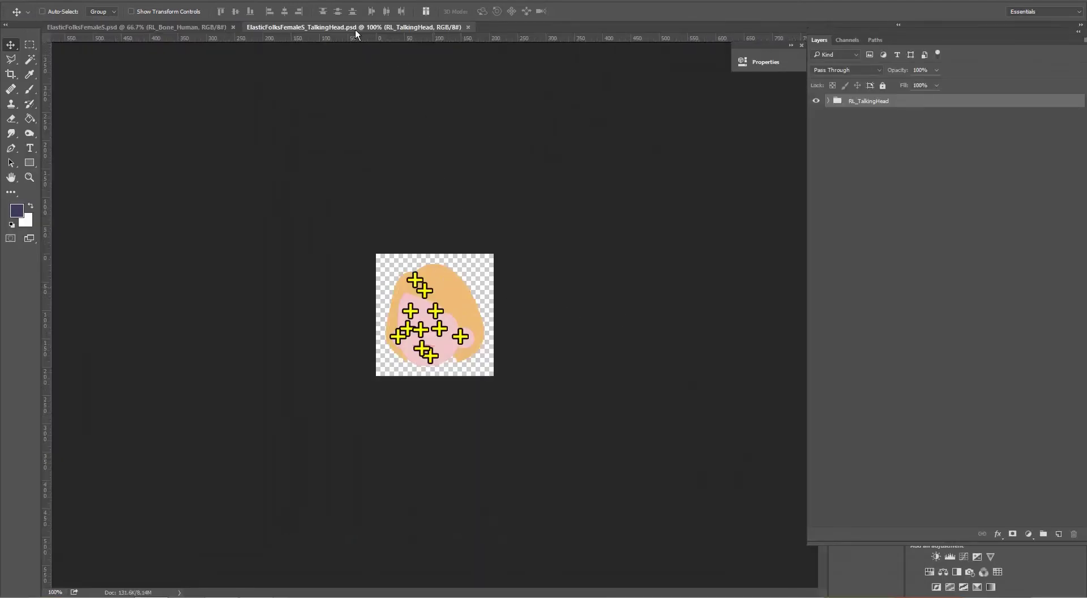
# Step: Compare the body and talking head documents, close both, and switch back to CrazyTalk Animator
pyautogui.click(175, 26)
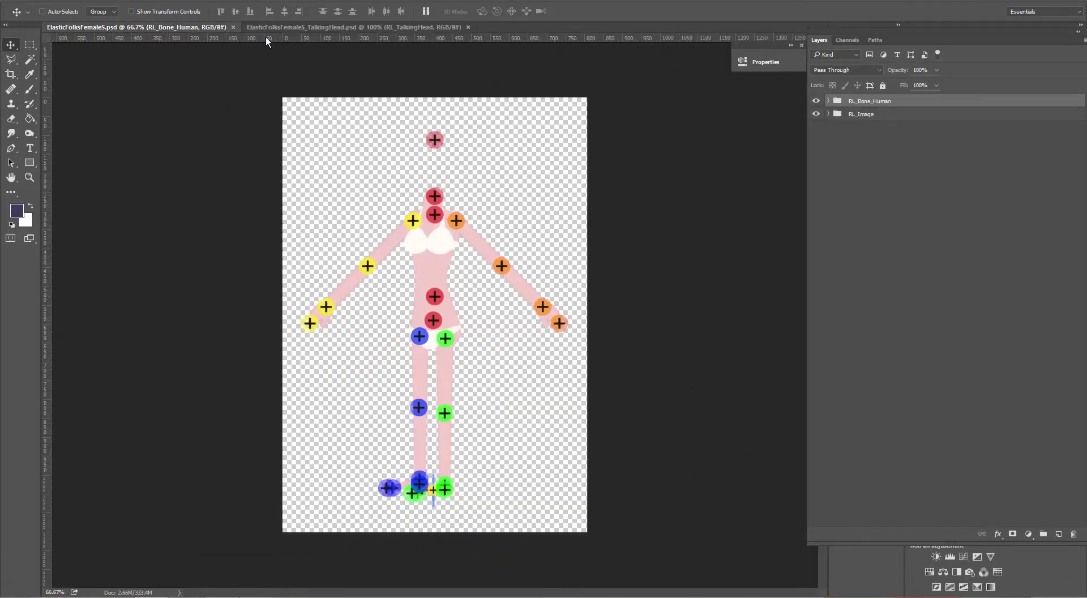
pyautogui.click(318, 28)
pyautogui.click(468, 27)
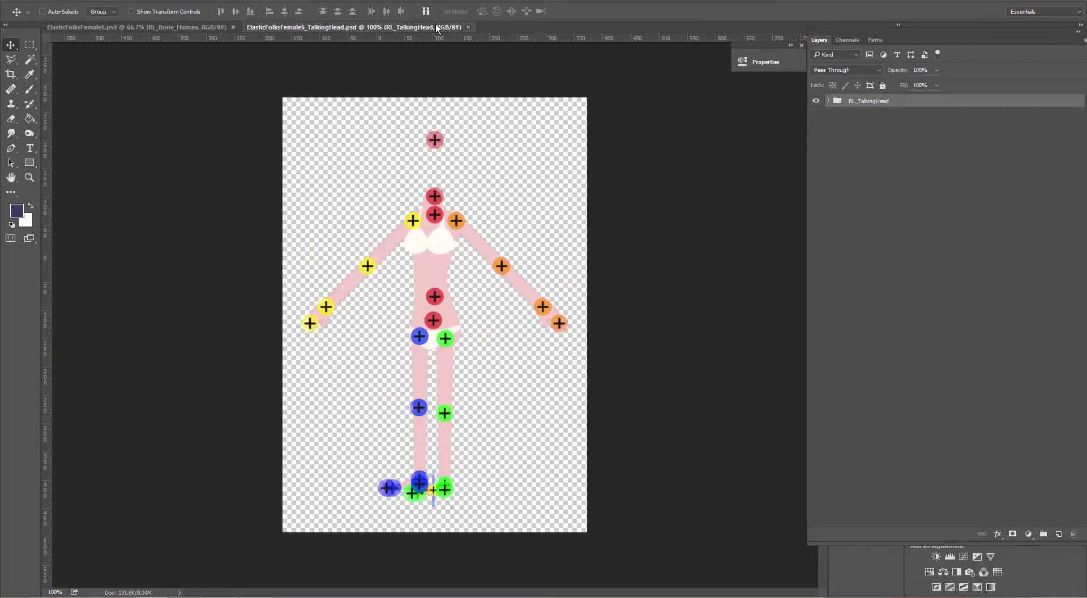
pyautogui.click(234, 26)
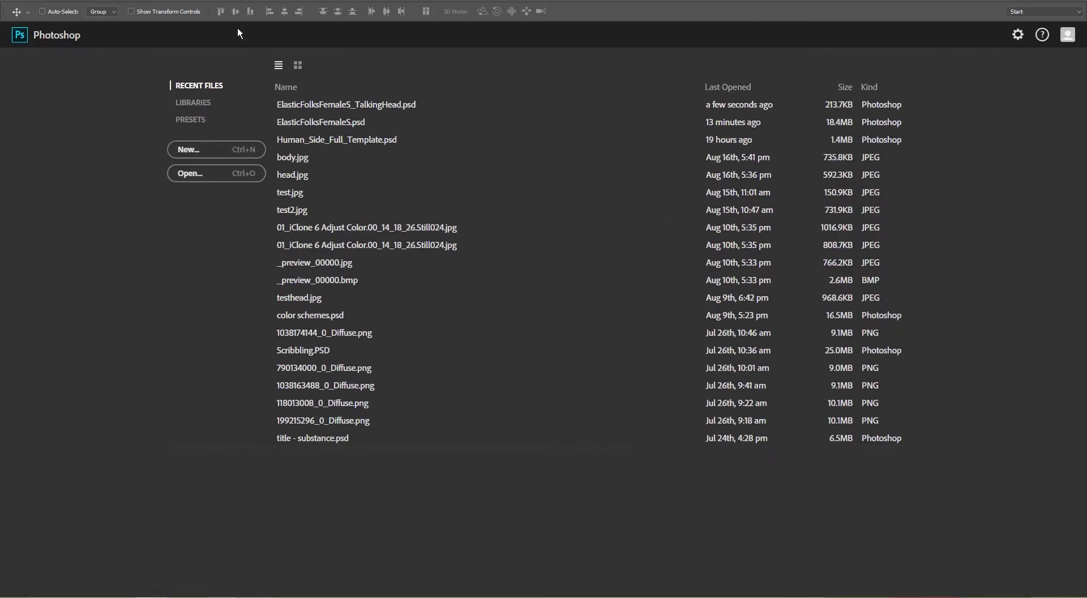
pyautogui.hotkey('alt', 'Tab')
pyautogui.hotkey('alt', 'Tab')
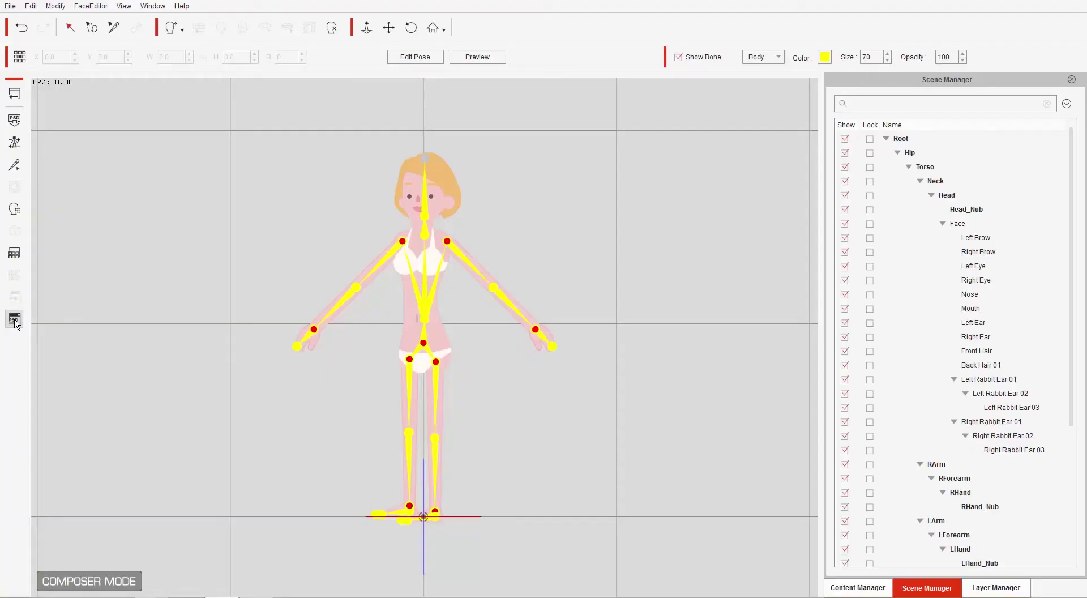
# Step: Launch the character in Photoshop again with head and body in one file at an image scale of 2.5
pyautogui.click(15, 320)
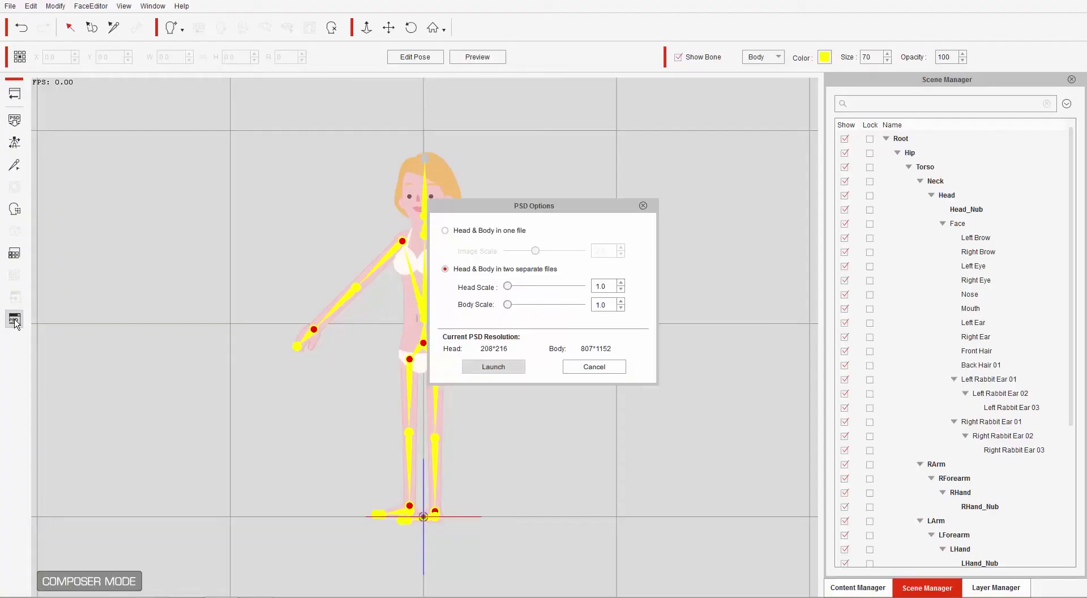
pyautogui.click(494, 232)
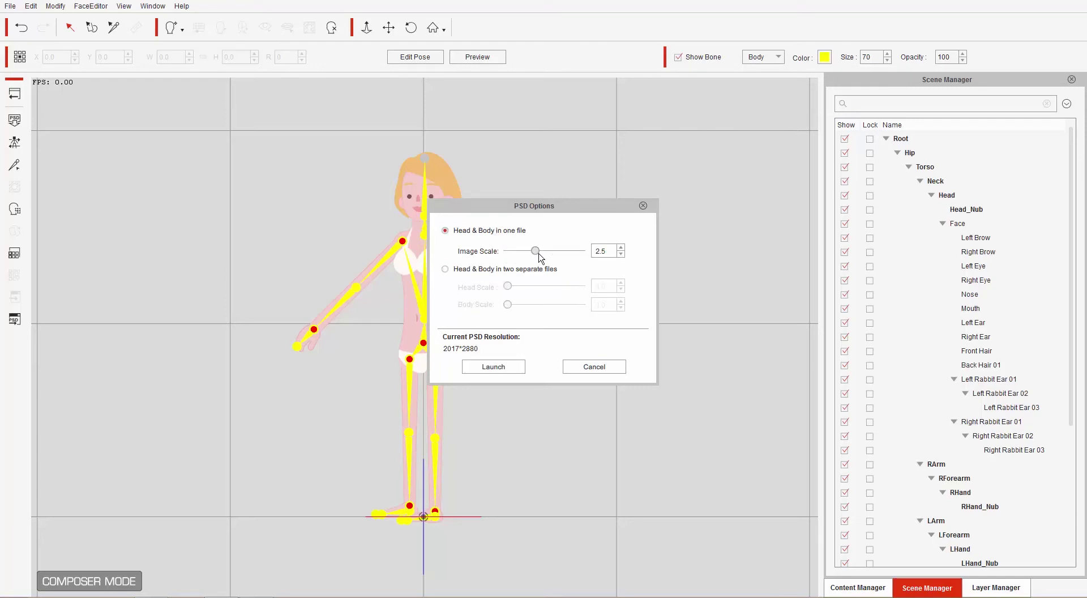
pyautogui.moveTo(536, 252); pyautogui.dragTo(515, 252)
pyautogui.moveTo(516, 254); pyautogui.dragTo(534, 261)
pyautogui.click(500, 368)
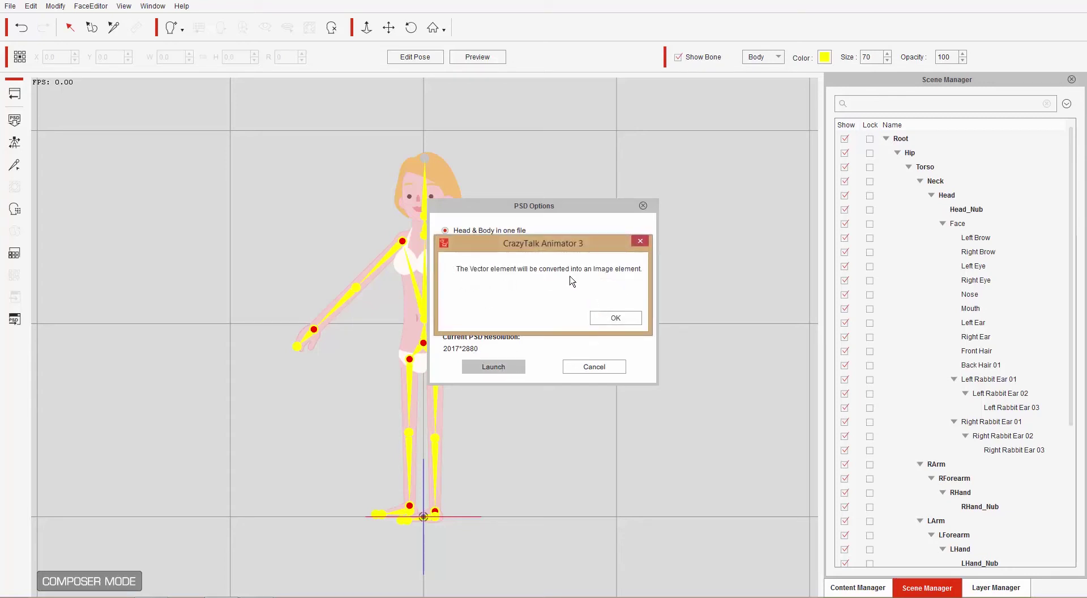
pyautogui.click(616, 317)
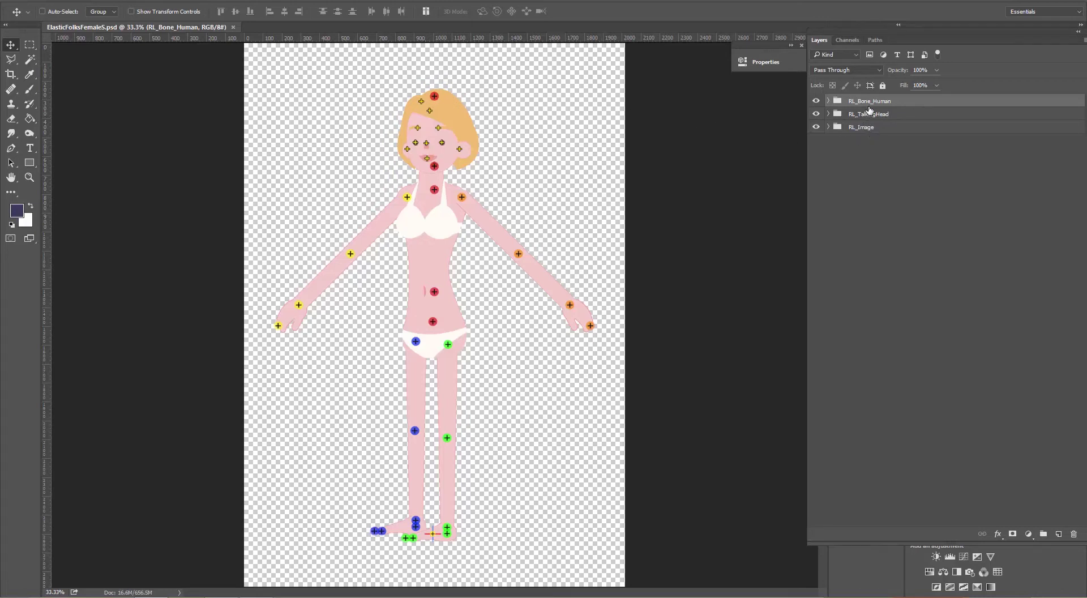
# Step: Toggle the visibility of the RL_Bone_Human group and leave the group hidden
pyautogui.click(816, 102)
pyautogui.click(816, 102)
pyautogui.click(816, 101)
pyautogui.click(816, 102)
pyautogui.click(816, 101)
pyautogui.click(816, 101)
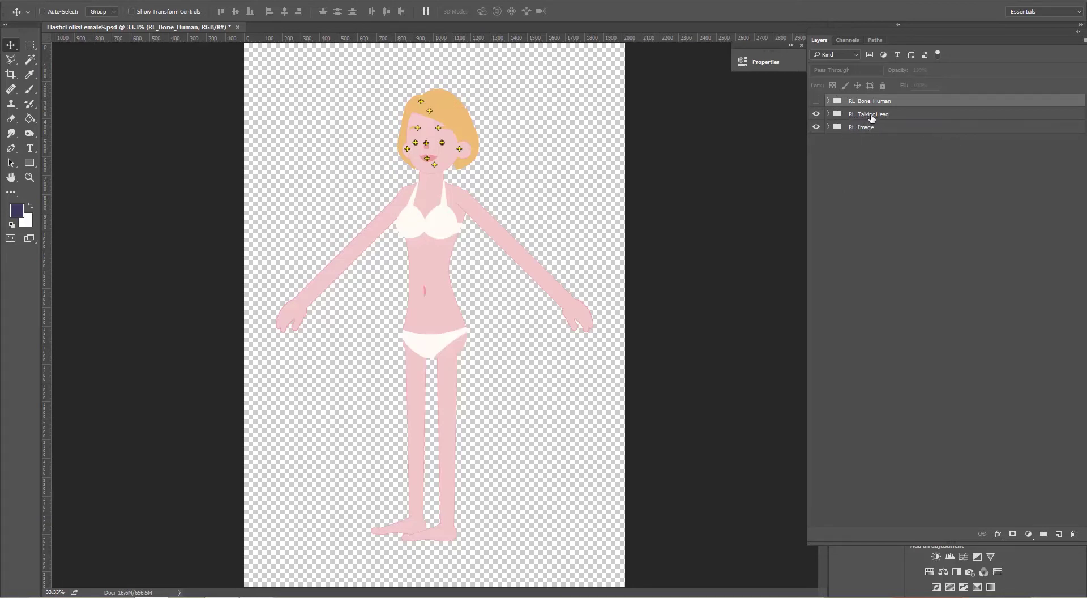
# Step: Hide the HeadBone group inside the RL_TalkingHead group
pyautogui.click(829, 114)
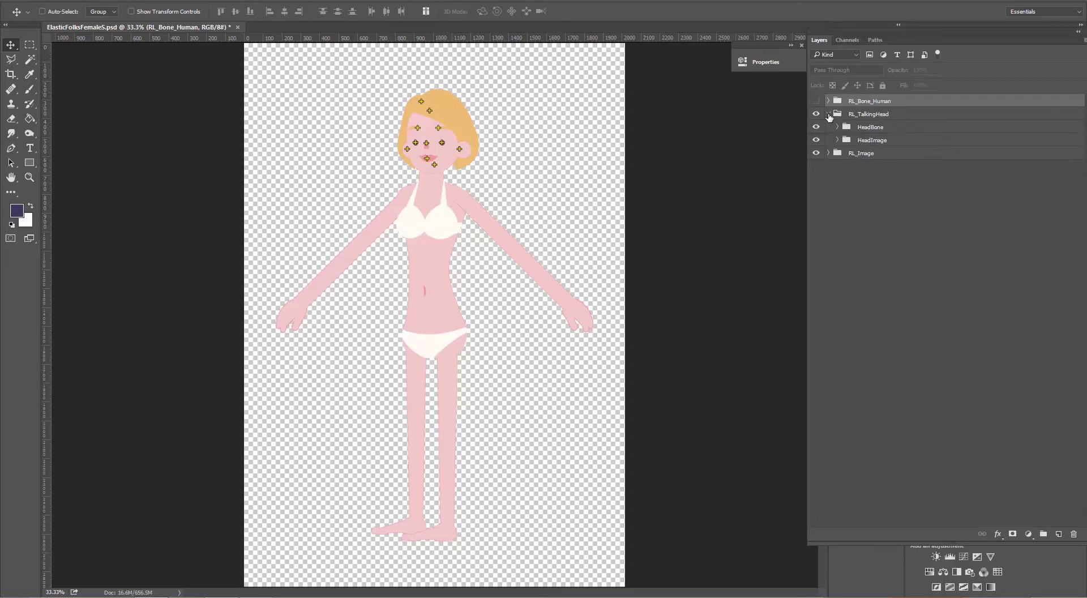
pyautogui.click(877, 131)
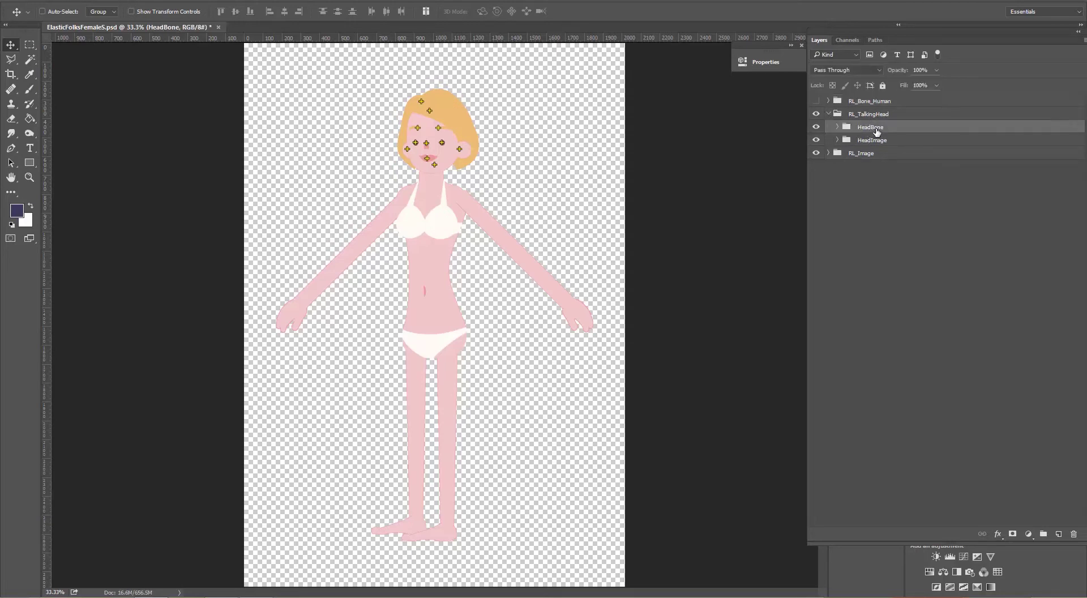
pyautogui.click(816, 128)
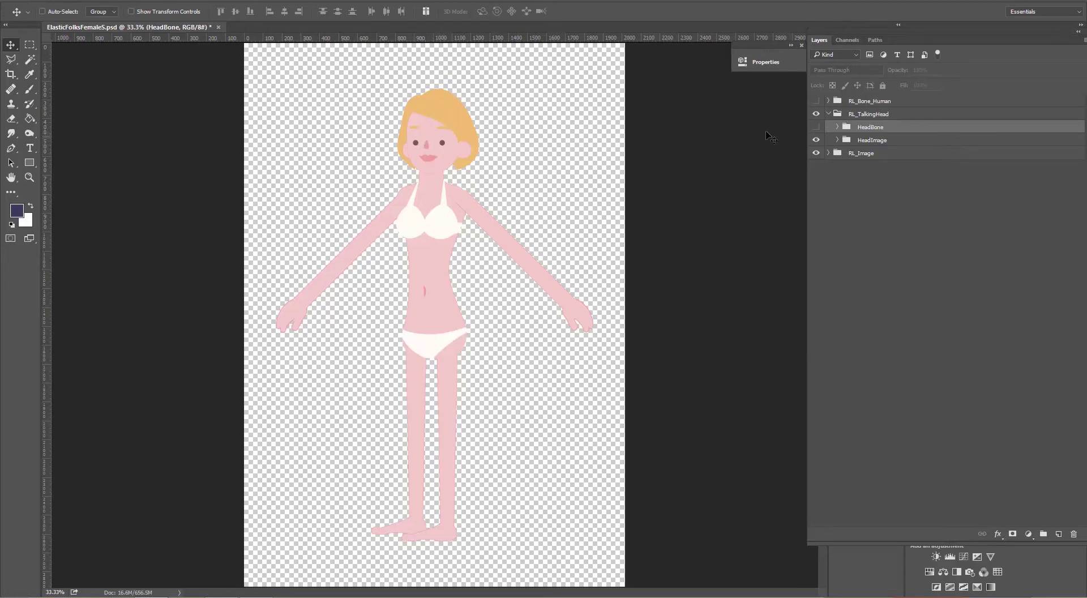
# Step: Expand the HeadImage and FrontHair groups and select the HairFront layer
pyautogui.click(838, 141)
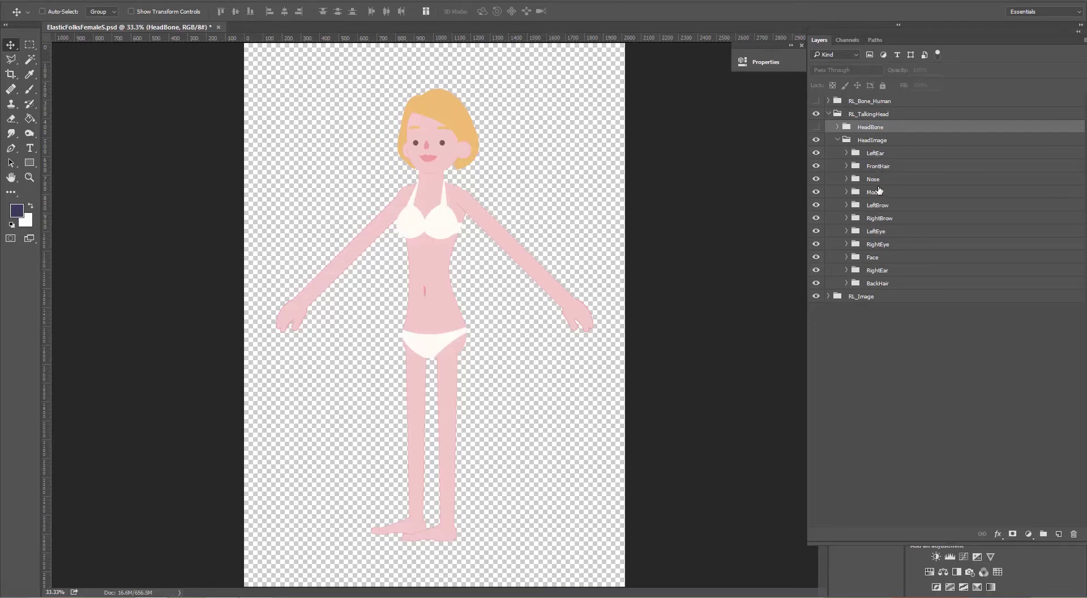
pyautogui.scroll(5, 474, 190)
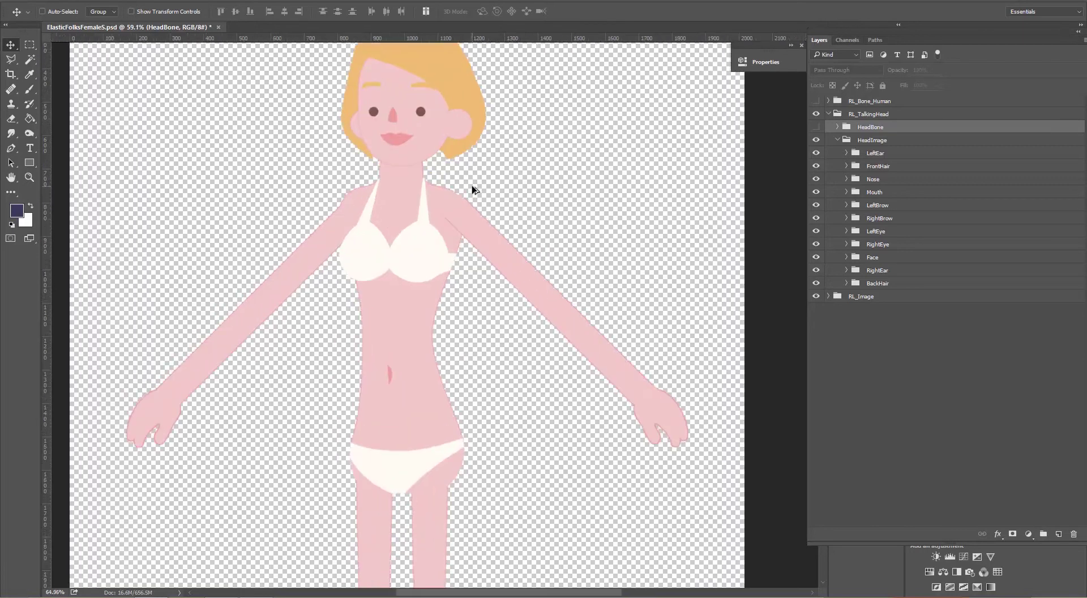
pyautogui.moveTo(430, 117); pyautogui.dragTo(566, 352)
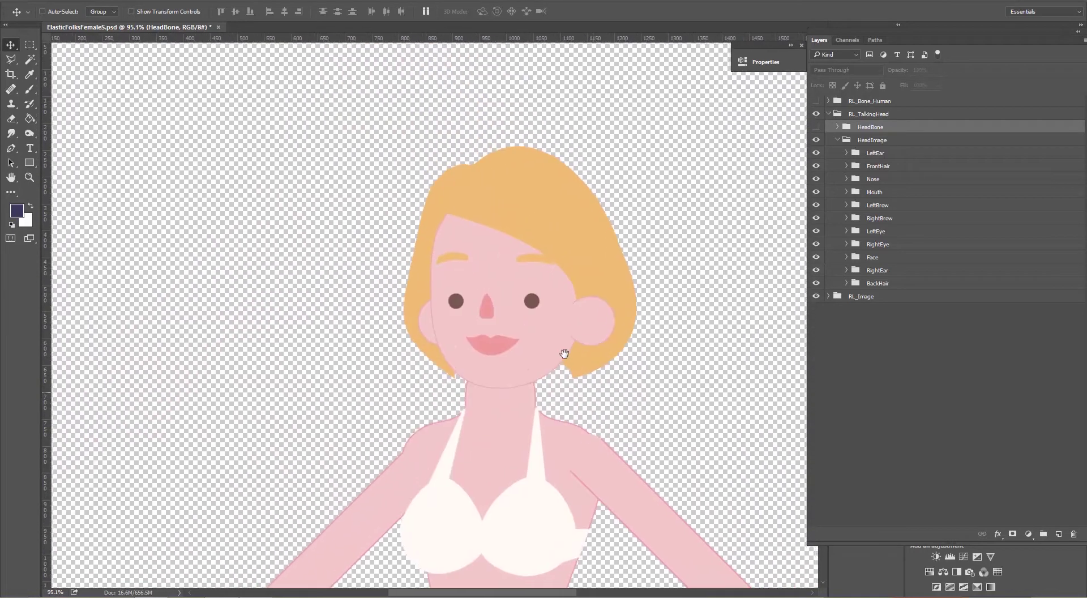
pyautogui.click(847, 166)
pyautogui.click(898, 185)
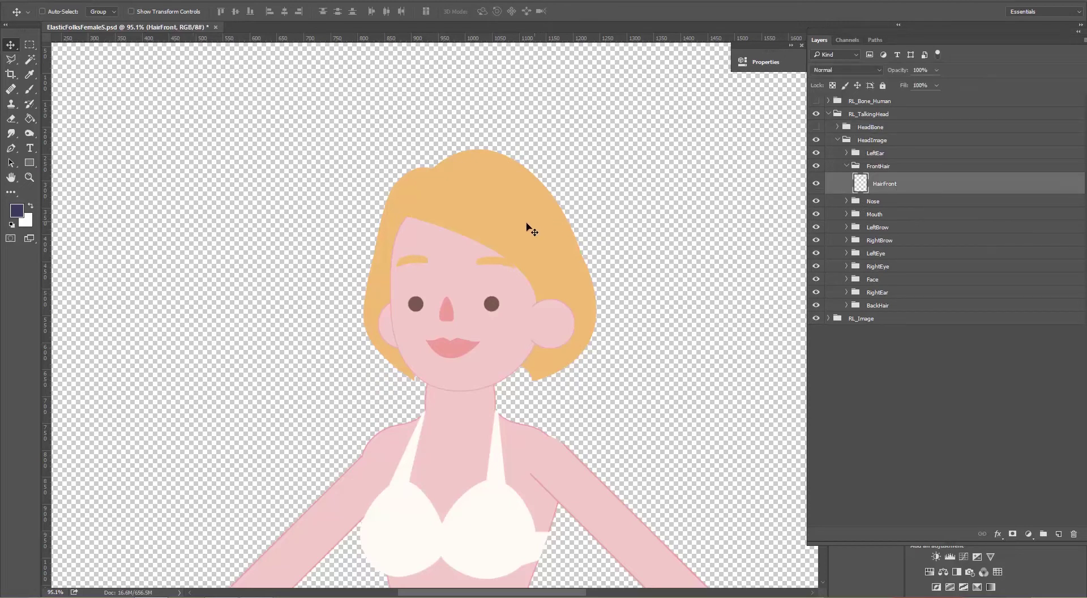
# Step: Try moving the front hair up and to the right on the head, and undo the move
pyautogui.moveTo(442, 219); pyautogui.dragTo(548, 185)
pyautogui.press('ctrl')
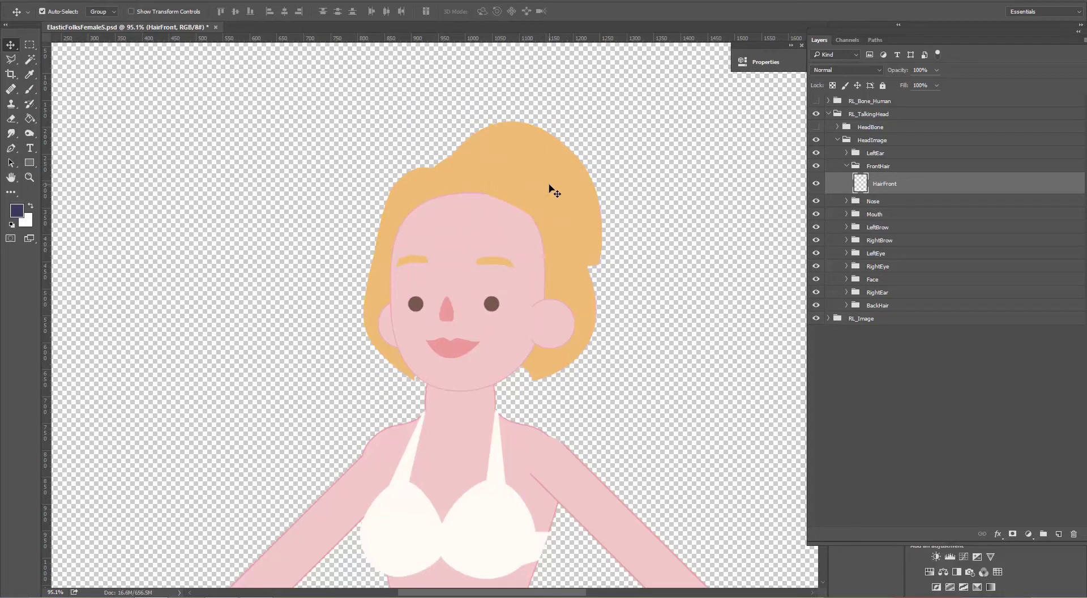
pyautogui.hotkey('ctrl', 'z')
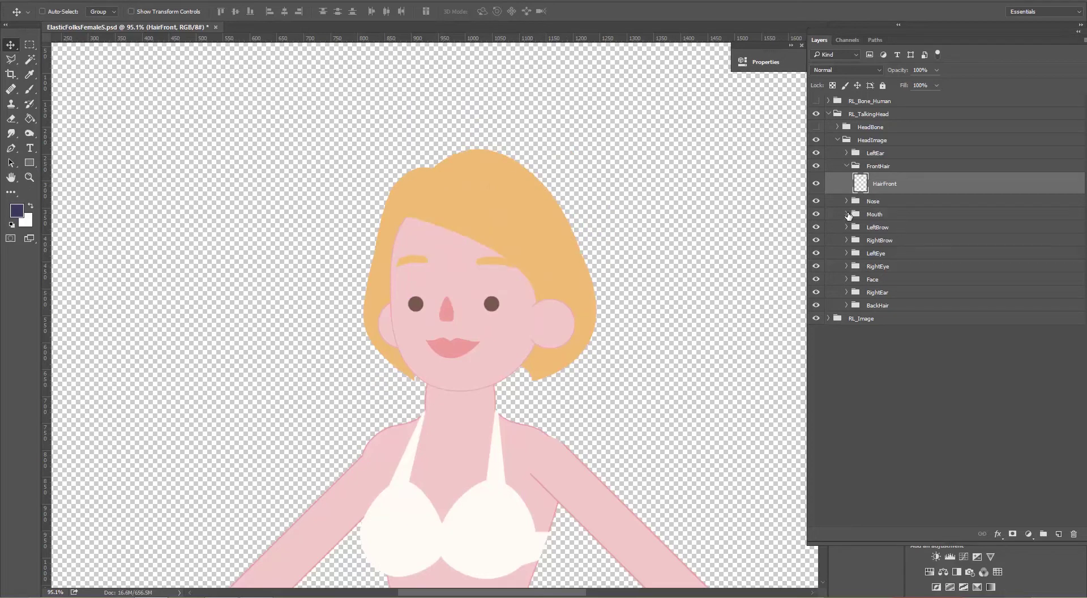
# Step: Expand the Mouth group, try moving its Normal mouth layer up to brow height, and undo the move
pyautogui.click(847, 215)
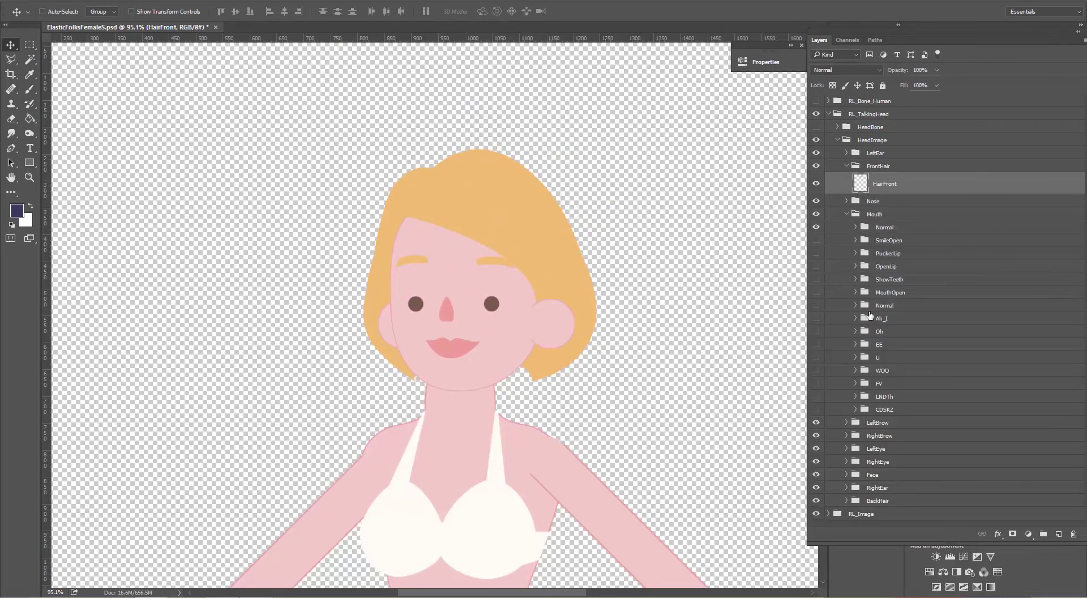
pyautogui.click(856, 227)
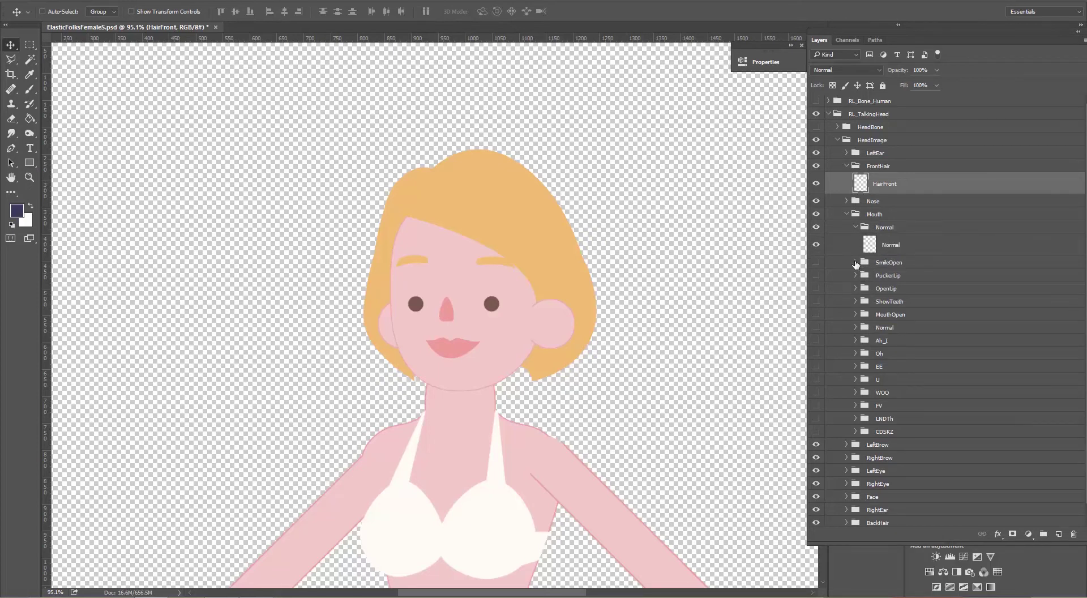
pyautogui.click(891, 245)
pyautogui.moveTo(453, 346); pyautogui.dragTo(443, 306)
pyautogui.moveTo(455, 292); pyautogui.dragTo(457, 263)
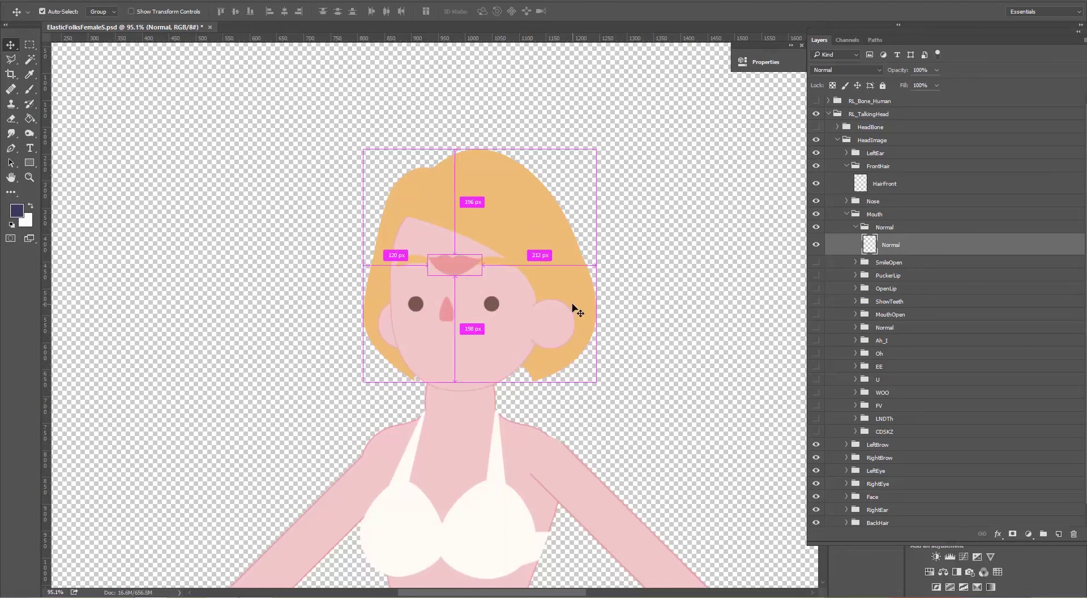
pyautogui.hotkey('ctrl', 'z')
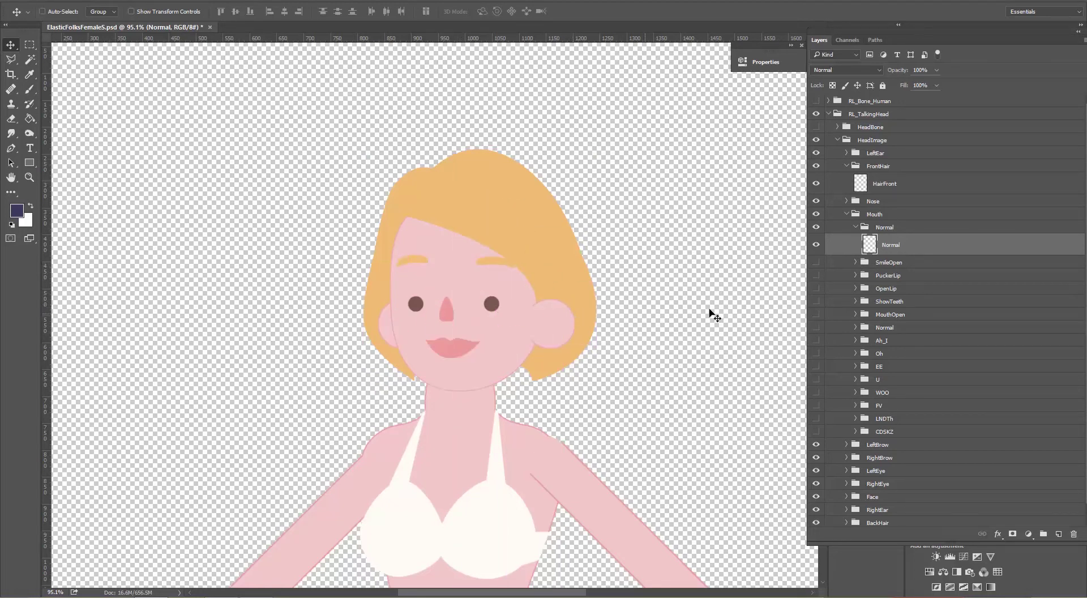
# Step: Preview the SmileOpen mouth over the Normal one, try repositioning the mouth layers, and hide the SmileOpen layer again
pyautogui.click(856, 262)
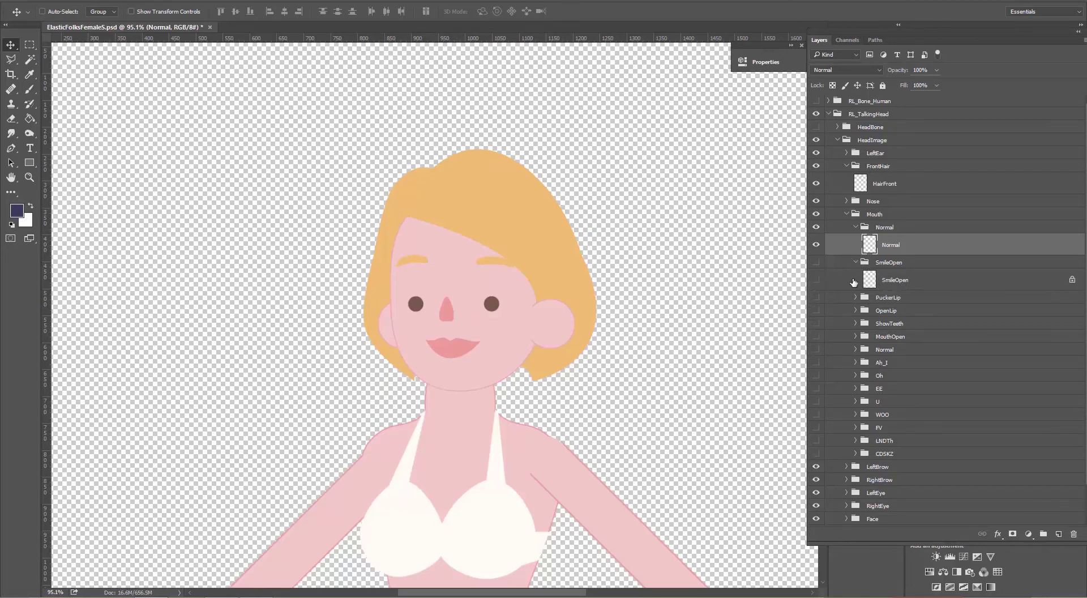
pyautogui.click(816, 281)
pyautogui.click(816, 281)
pyautogui.click(816, 281)
pyautogui.moveTo(456, 343); pyautogui.dragTo(481, 272)
pyautogui.hotkey('ctrl', 'z')
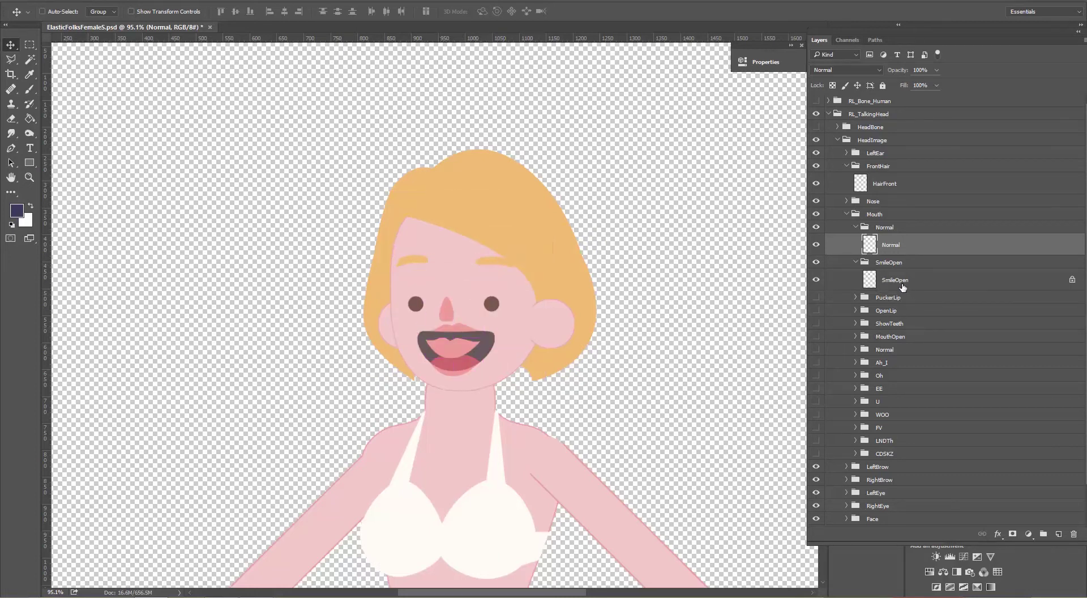
pyautogui.click(904, 287)
pyautogui.moveTo(384, 348); pyautogui.dragTo(460, 379)
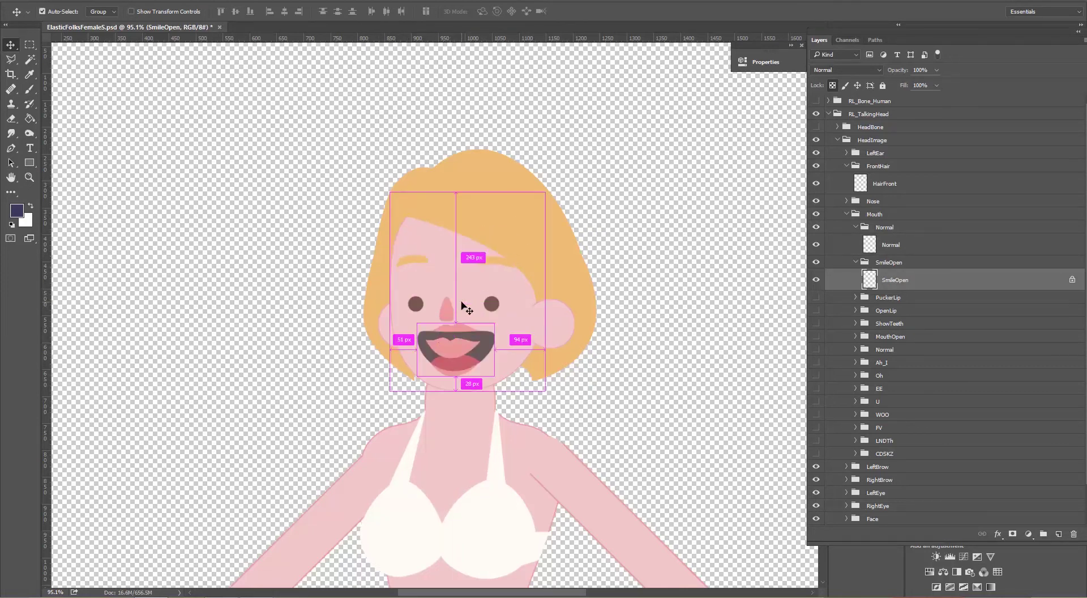
pyautogui.click(817, 280)
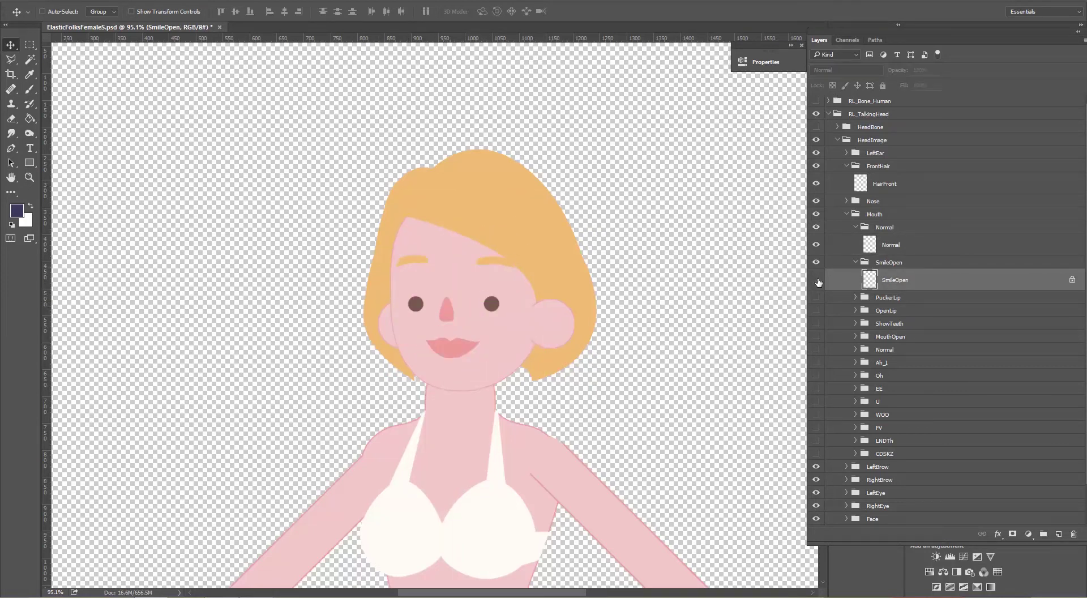
# Step: Collapse the SmileOpen, Normal and Mouth groups in the layer stack
pyautogui.click(857, 263)
pyautogui.click(855, 227)
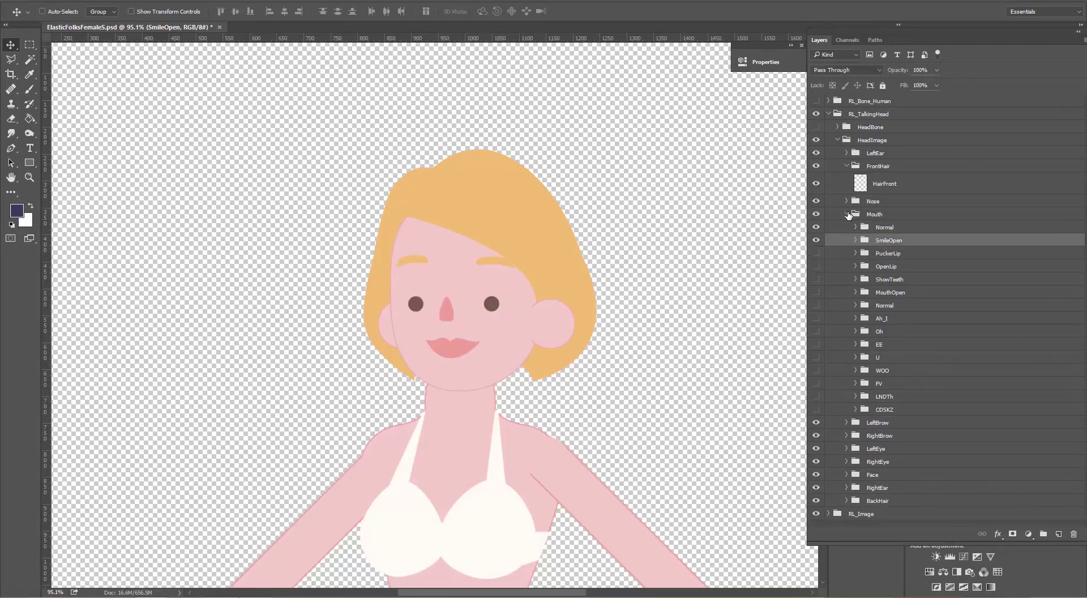
pyautogui.click(847, 214)
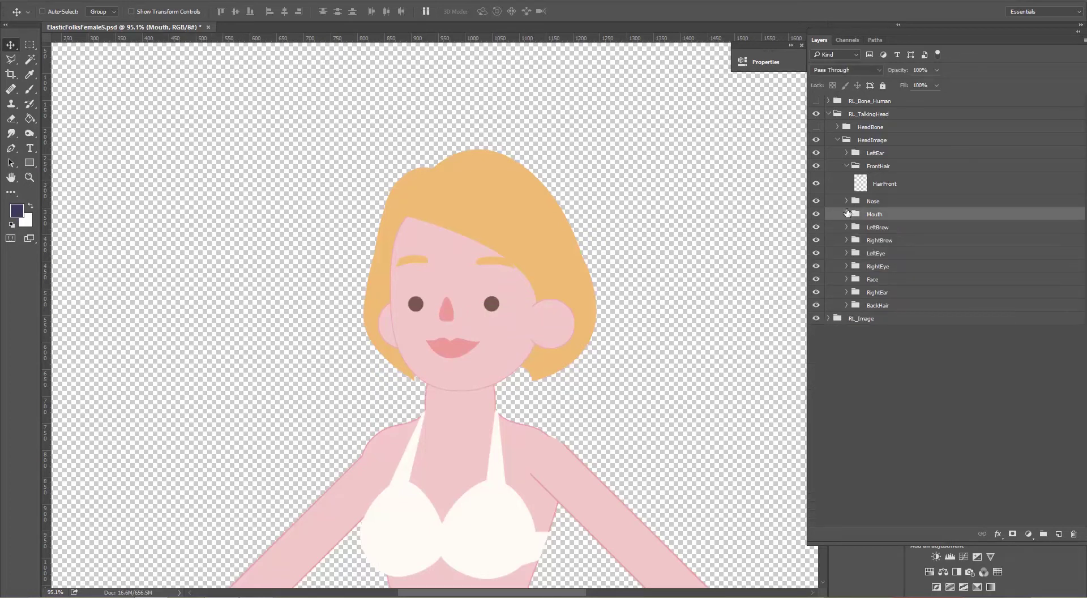
# Step: Collapse the HeadImage group, expand RL_Image, and examine the body-part groups against the character's torso, arms and legs
pyautogui.click(837, 140)
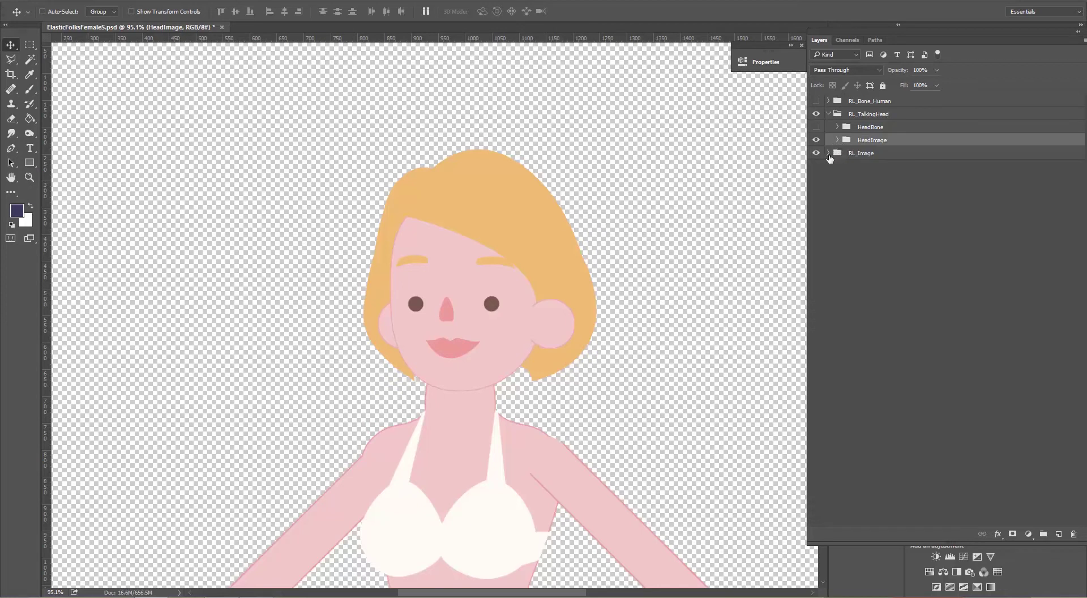
pyautogui.click(829, 154)
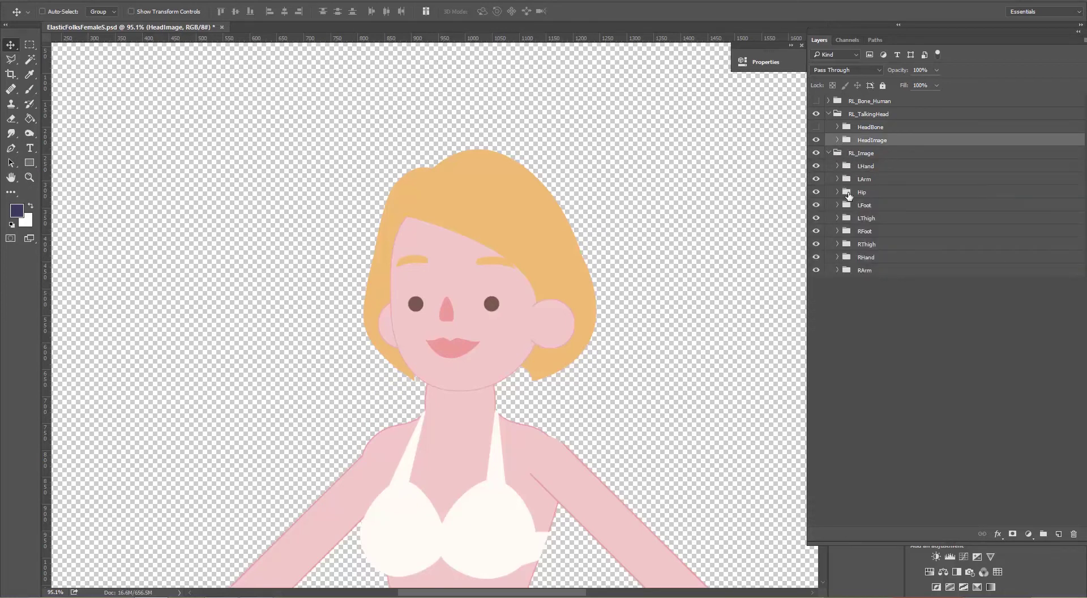
pyautogui.scroll(-2, 632, 348)
pyautogui.scroll(-4, 629, 354)
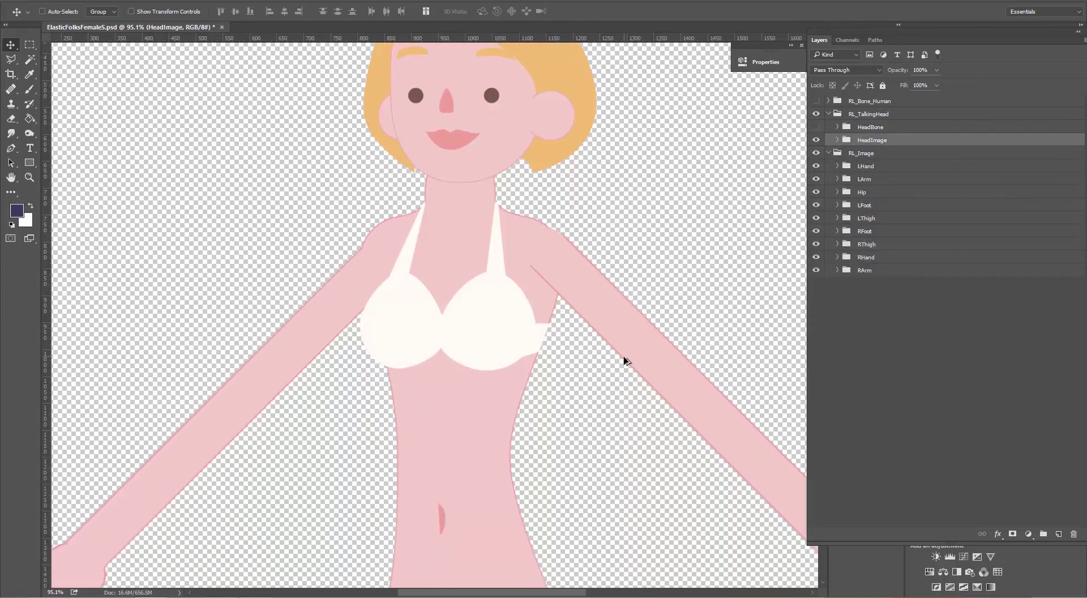
pyautogui.scroll(-2, 625, 362)
pyautogui.scroll(-2, 638, 378)
pyautogui.moveTo(677, 459); pyautogui.dragTo(610, 243)
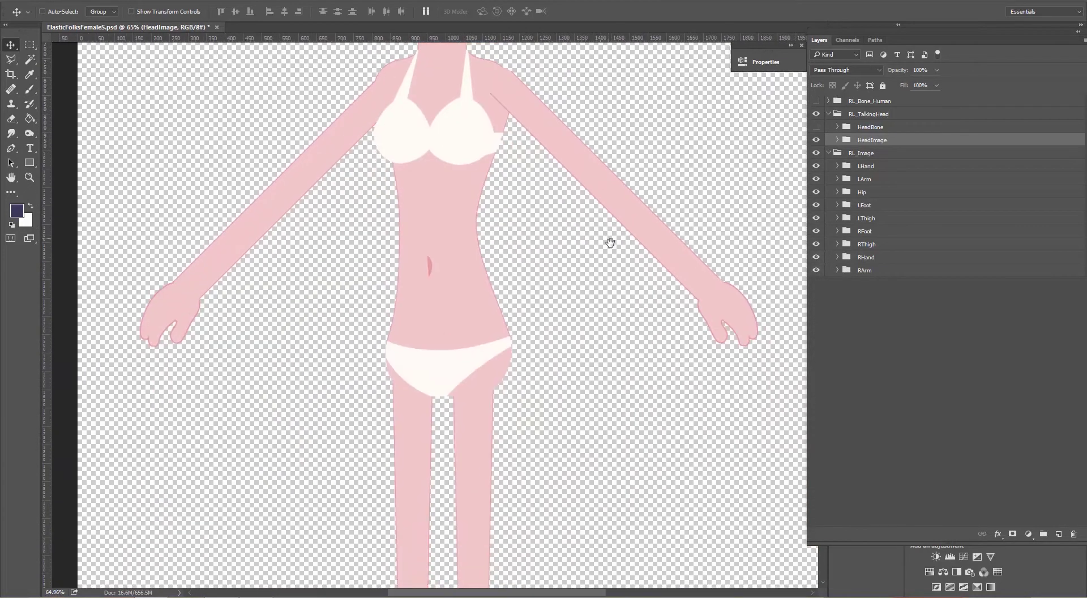
# Step: Expand the LThigh group, try moving its img_group_LThigh layer up and to the right, and undo the move
pyautogui.click(841, 219)
pyautogui.click(839, 218)
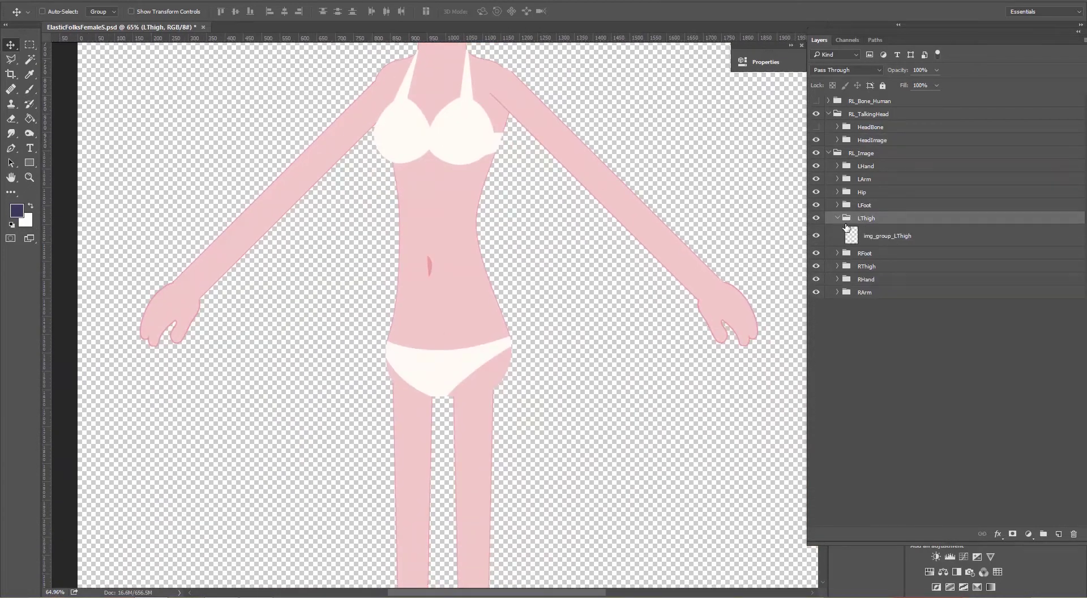
pyautogui.click(894, 243)
pyautogui.moveTo(503, 449); pyautogui.dragTo(605, 280)
pyautogui.hotkey('ctrl', 'z')
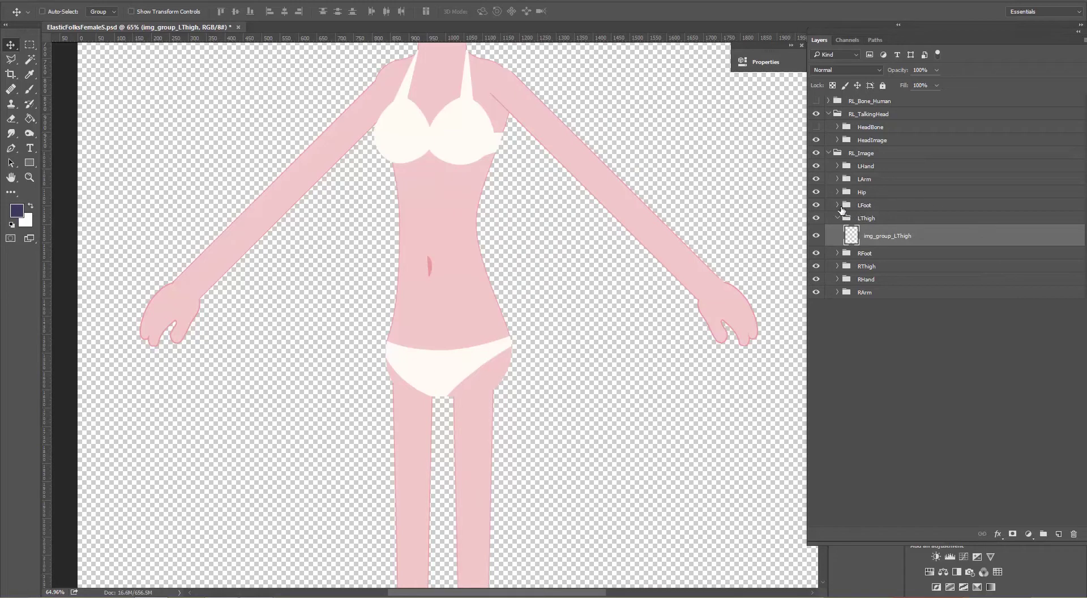
pyautogui.hotkey('ctrl', 'z')
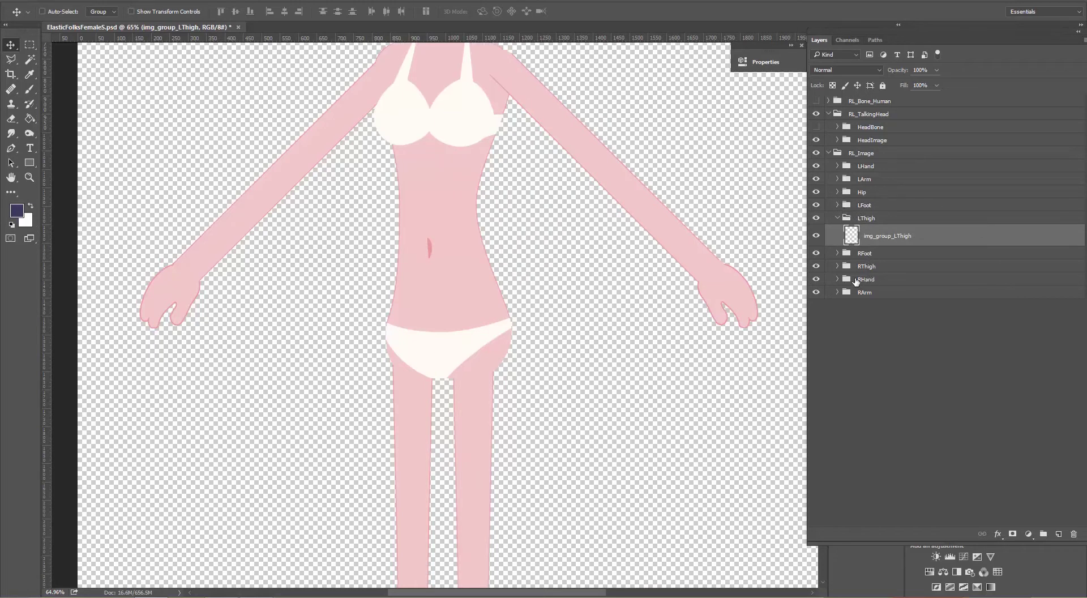
# Step: Expand the RFoot group, try moving its img_group_RFoot layer upward, and undo the move
pyautogui.click(837, 253)
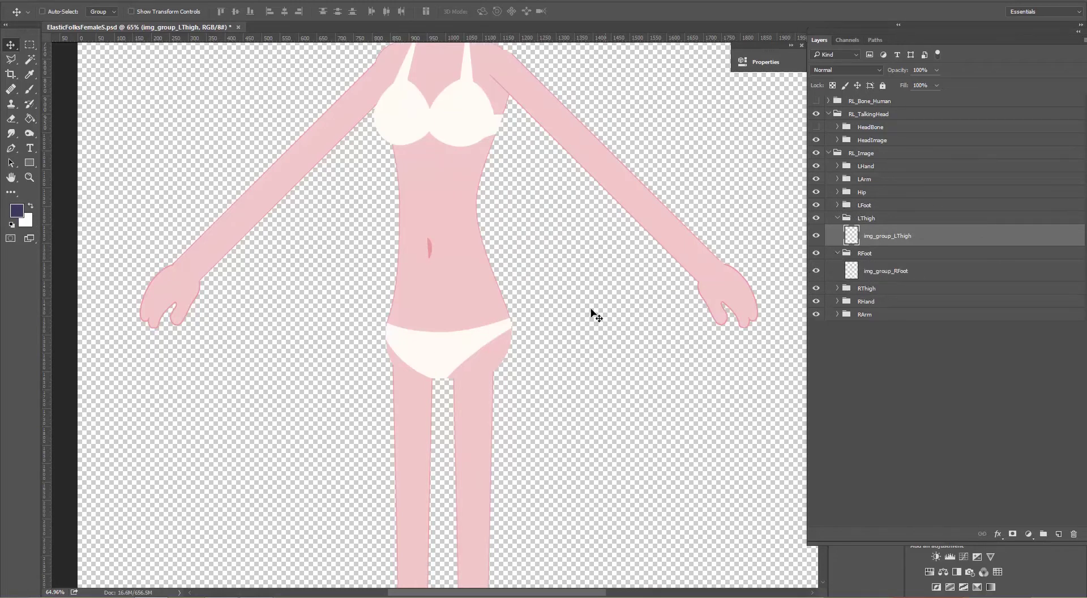
pyautogui.scroll(-6, 595, 311)
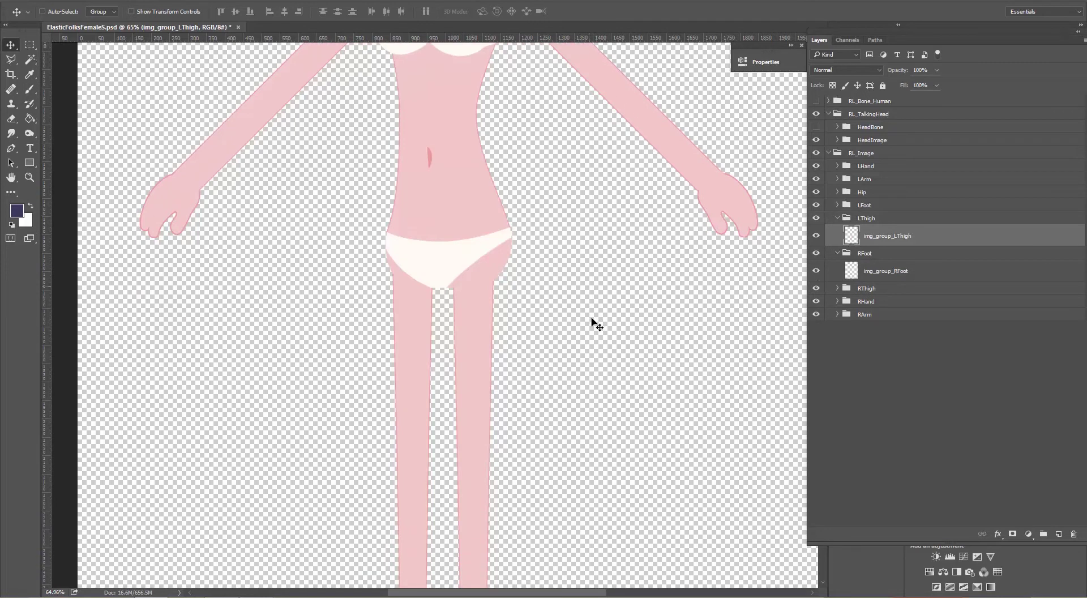
pyautogui.click(910, 275)
pyautogui.moveTo(400, 517); pyautogui.dragTo(418, 415)
pyautogui.hotkey('ctrl', 'z')
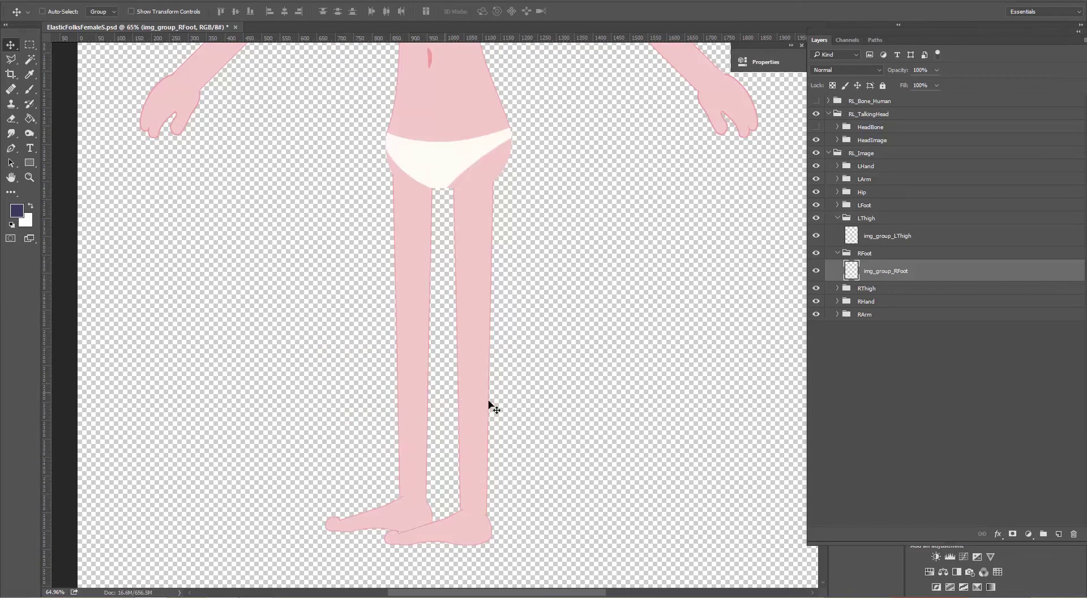
# Step: Return to the character's head, collapse the RL_Image group, and expand HeadImage with its FrontHair group collapsed
pyautogui.scroll(-1, 545, 261)
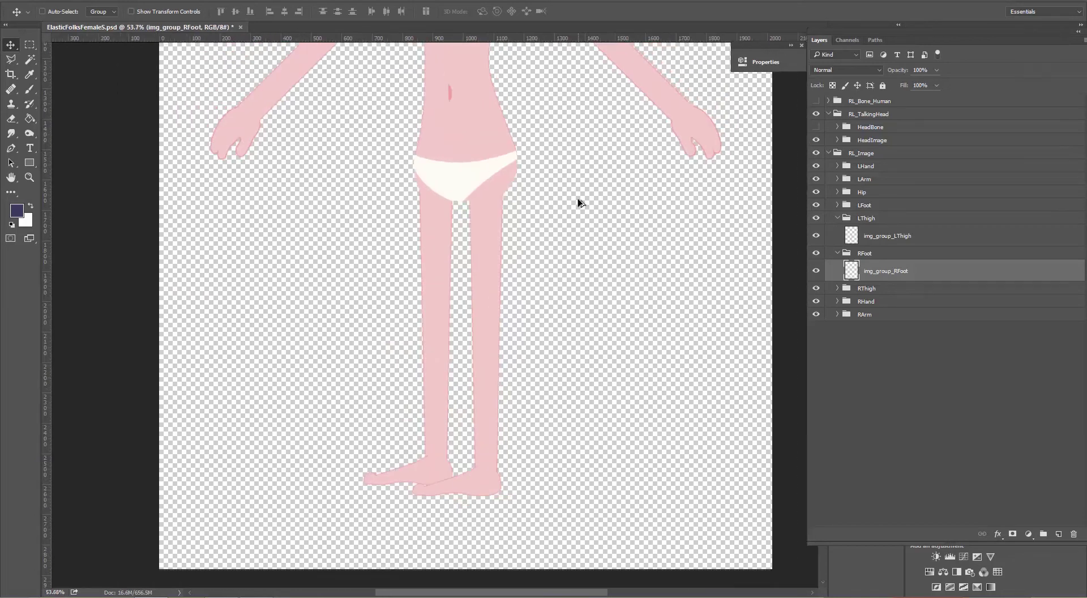
pyautogui.moveTo(521, 95); pyautogui.dragTo(560, 461)
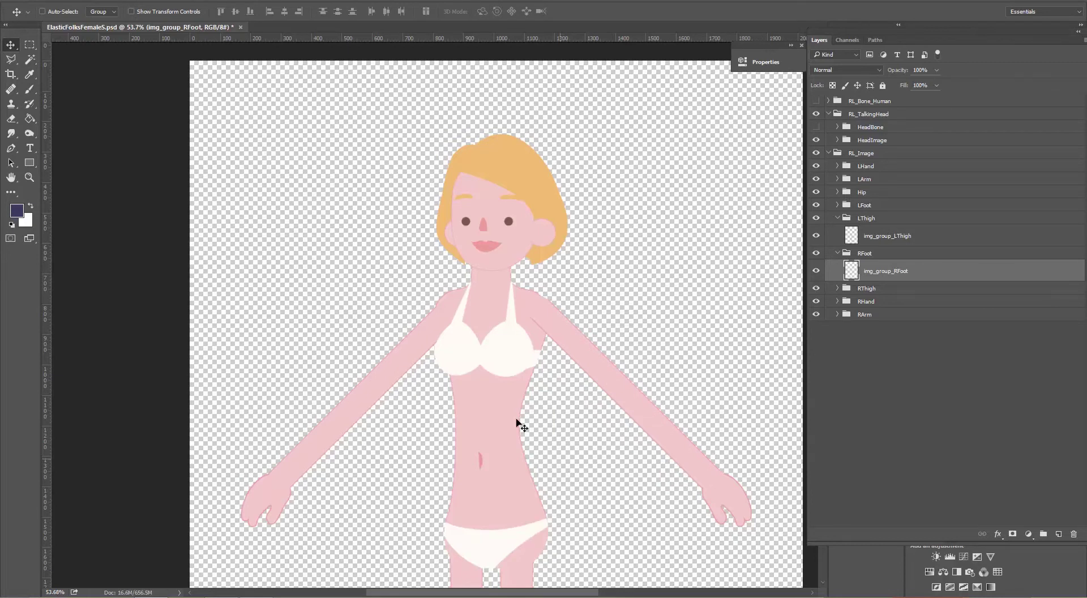
pyautogui.scroll(2, 538, 253)
pyautogui.scroll(2, 539, 251)
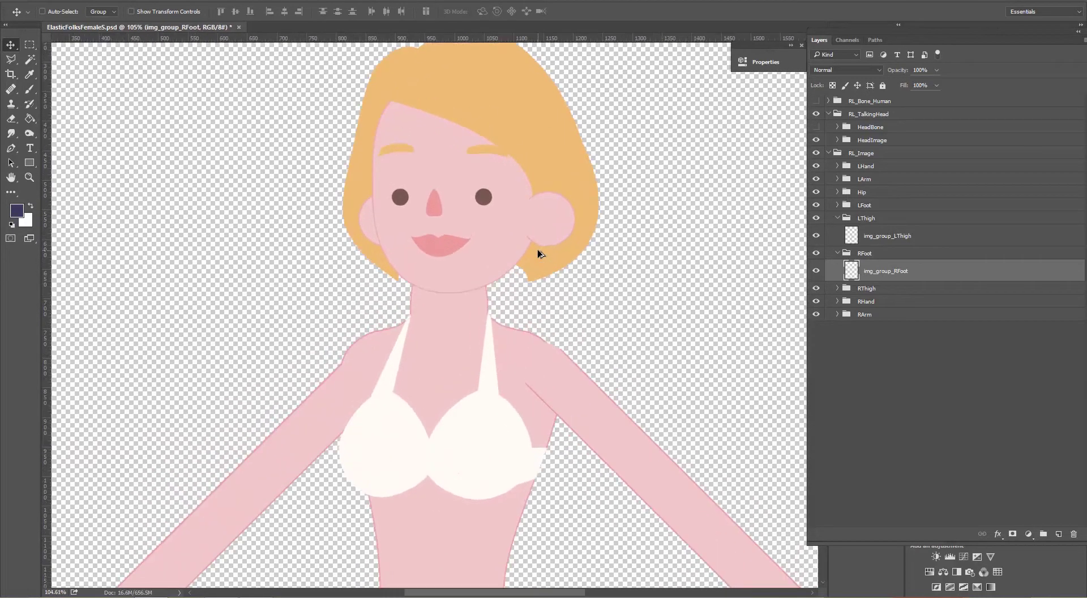
pyautogui.moveTo(475, 146); pyautogui.dragTo(515, 271)
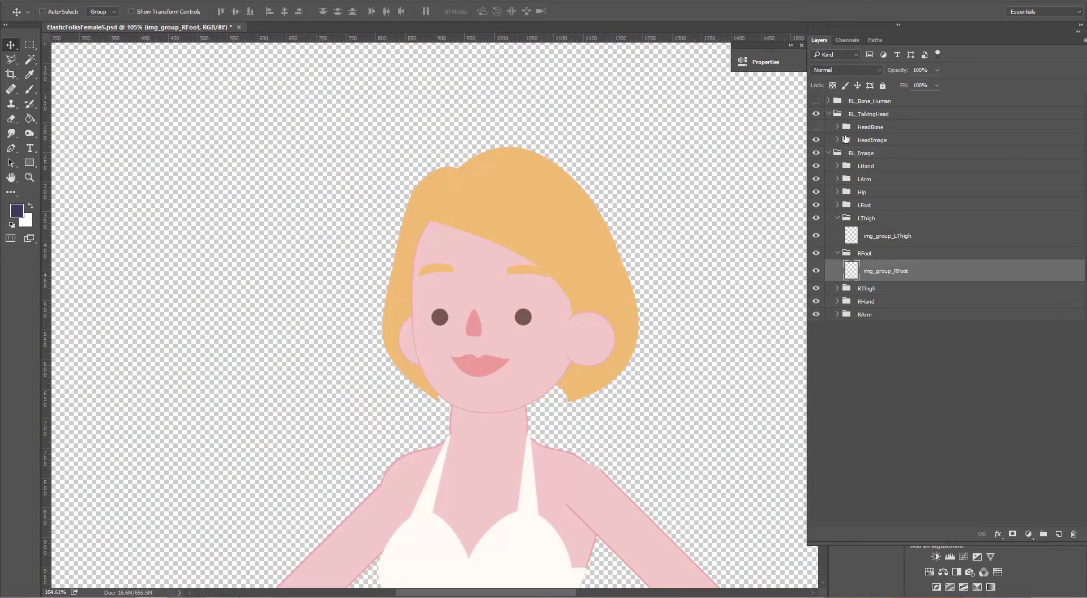
pyautogui.click(829, 154)
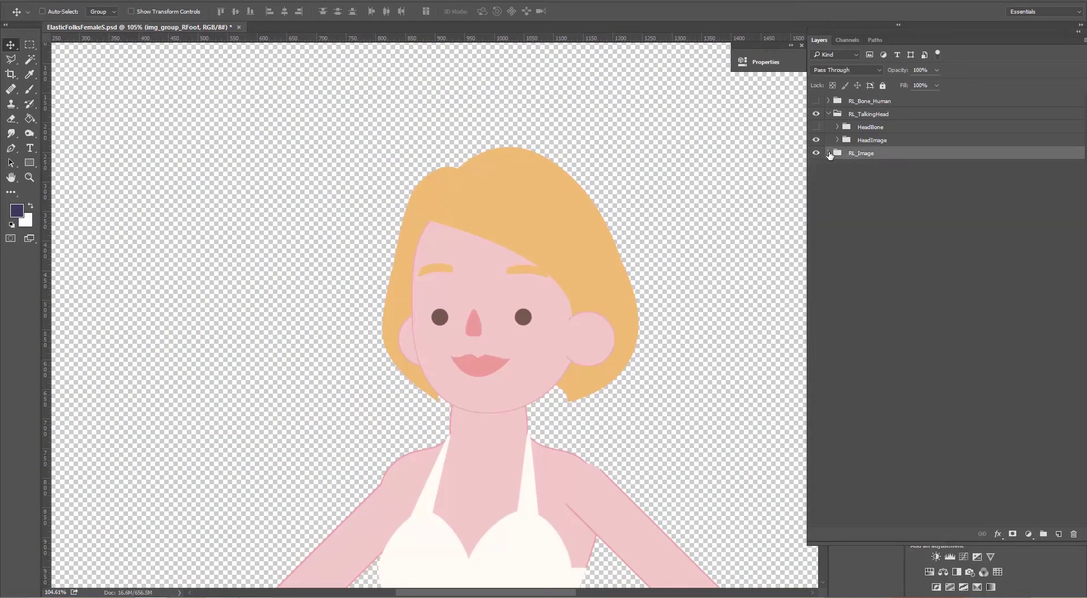
pyautogui.click(868, 140)
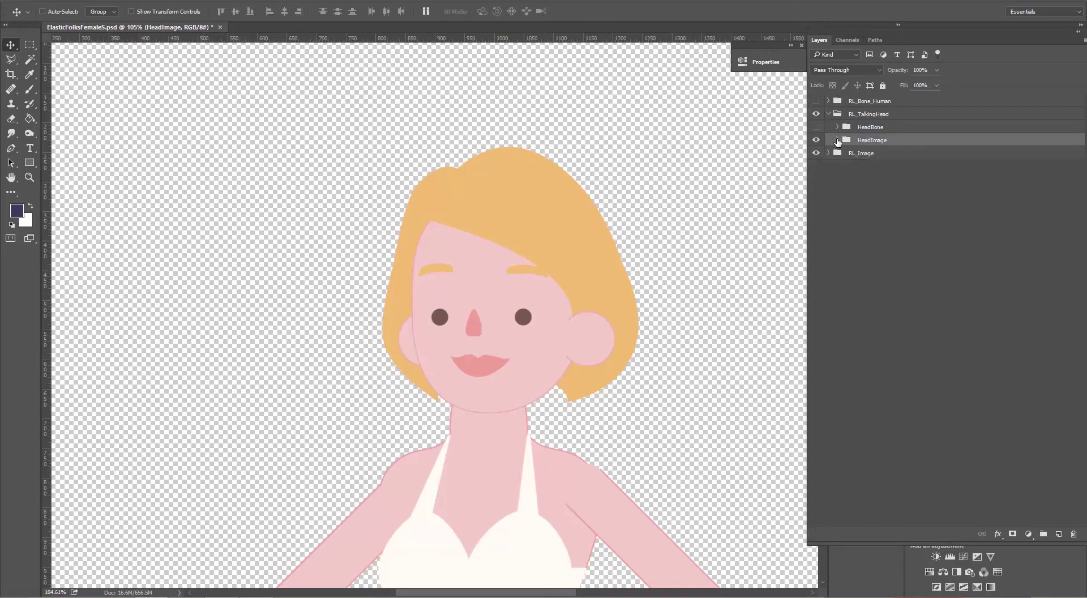
pyautogui.click(838, 140)
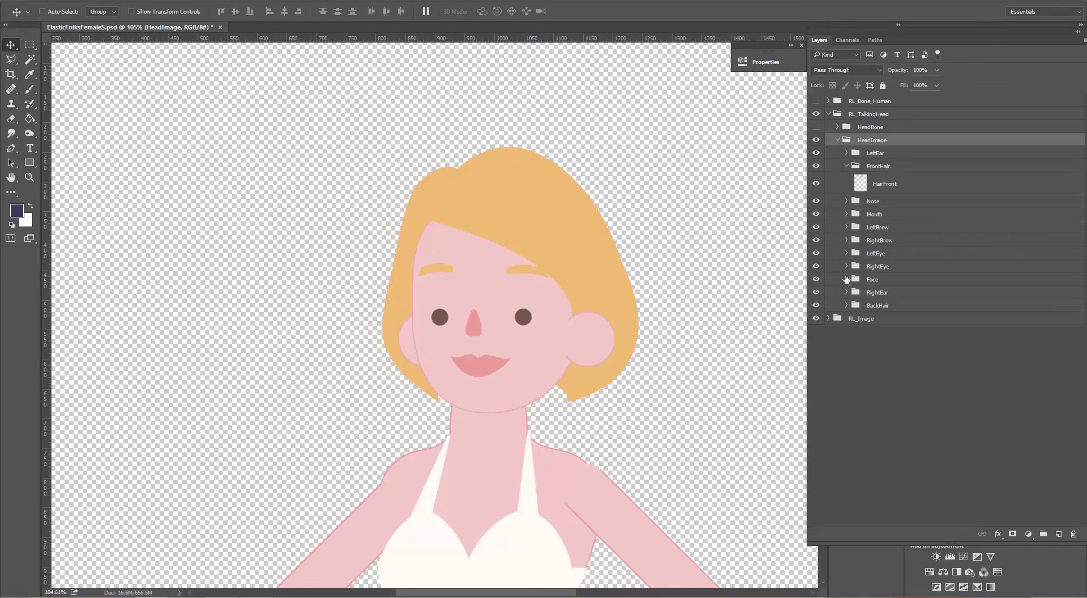
pyautogui.click(846, 166)
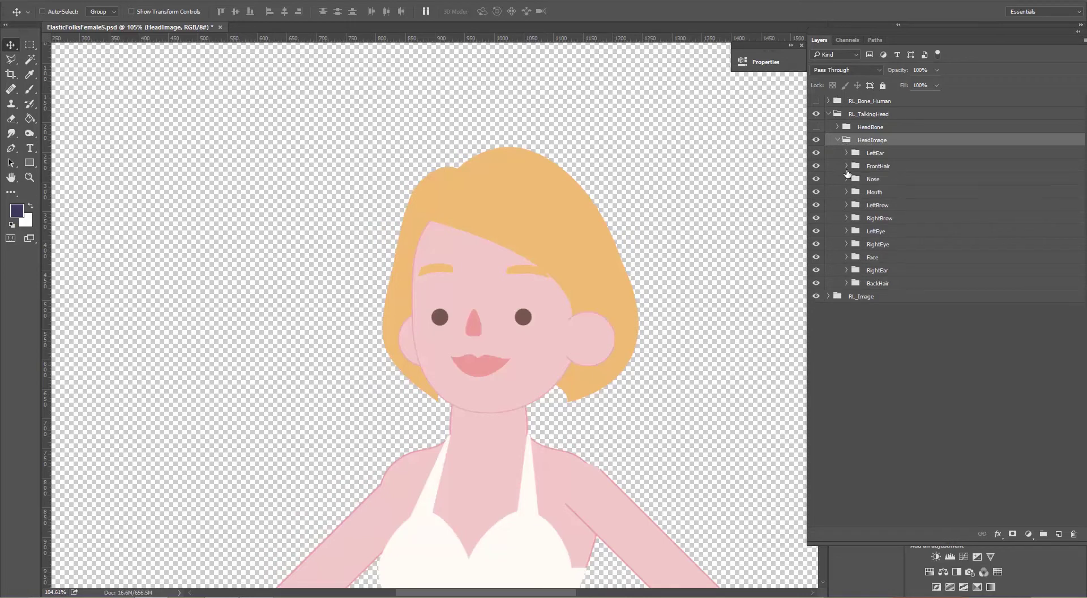
# Step: Expand the Face group, try moving its NSFace layer up and to the left, and undo the move
pyautogui.click(845, 258)
pyautogui.click(847, 257)
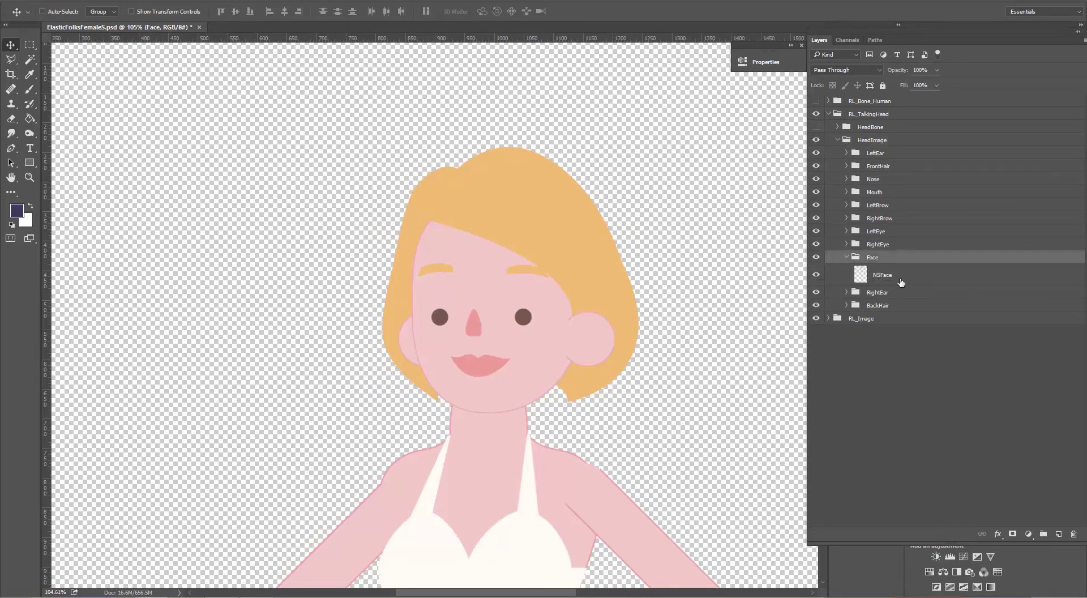
pyautogui.click(879, 278)
pyautogui.moveTo(505, 296); pyautogui.dragTo(423, 222)
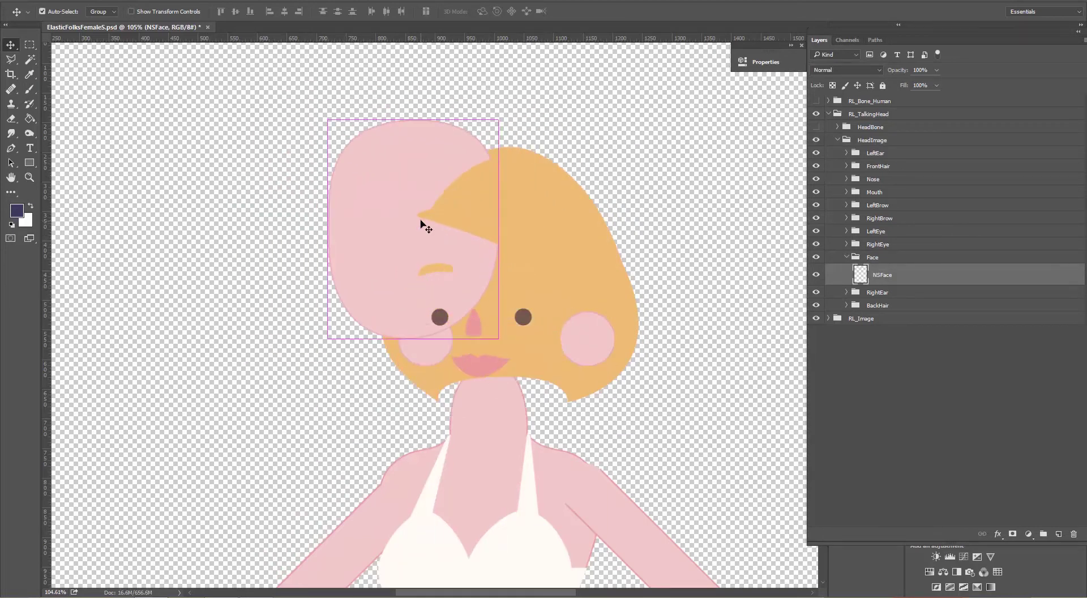
pyautogui.hotkey('ctrl', 'z')
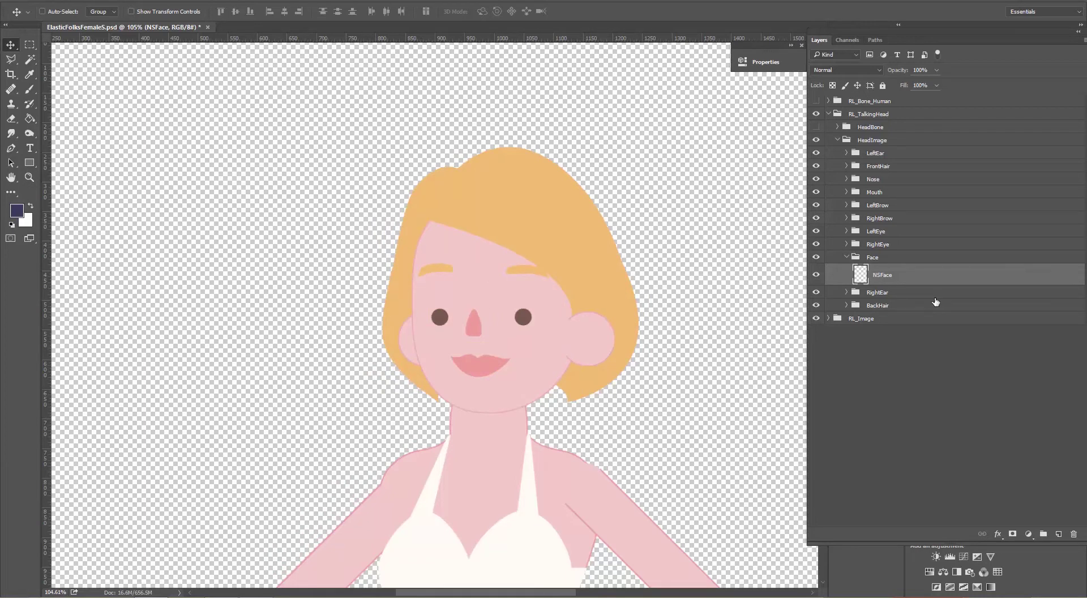
# Step: Try shifting the NSFace layer's hue to +35 with a Hue/Saturation adjustment, and cancel it
pyautogui.click(76, 0)
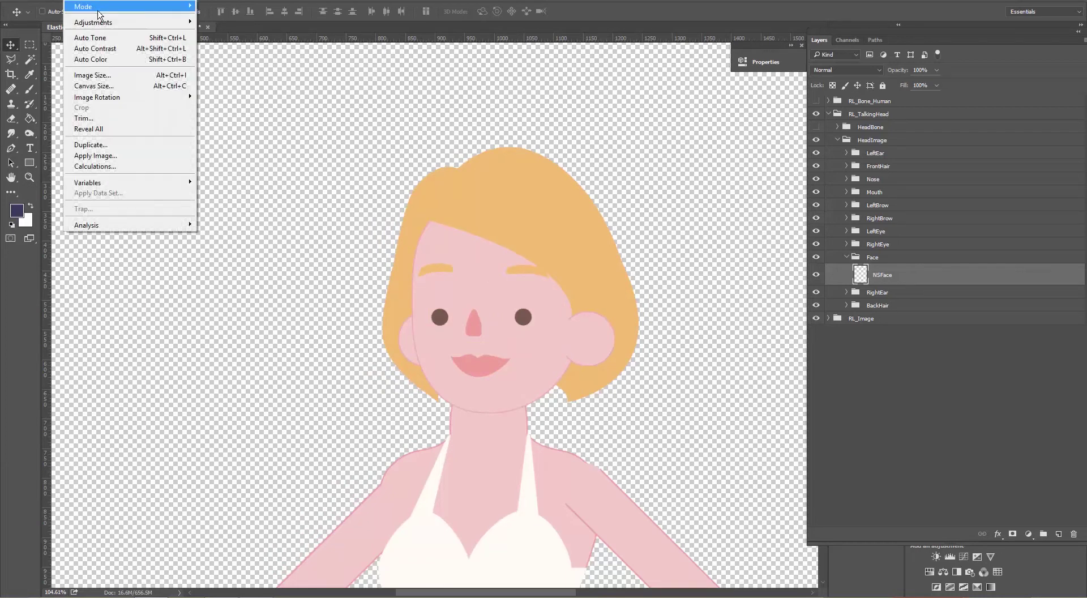
pyautogui.moveTo(104, 23)
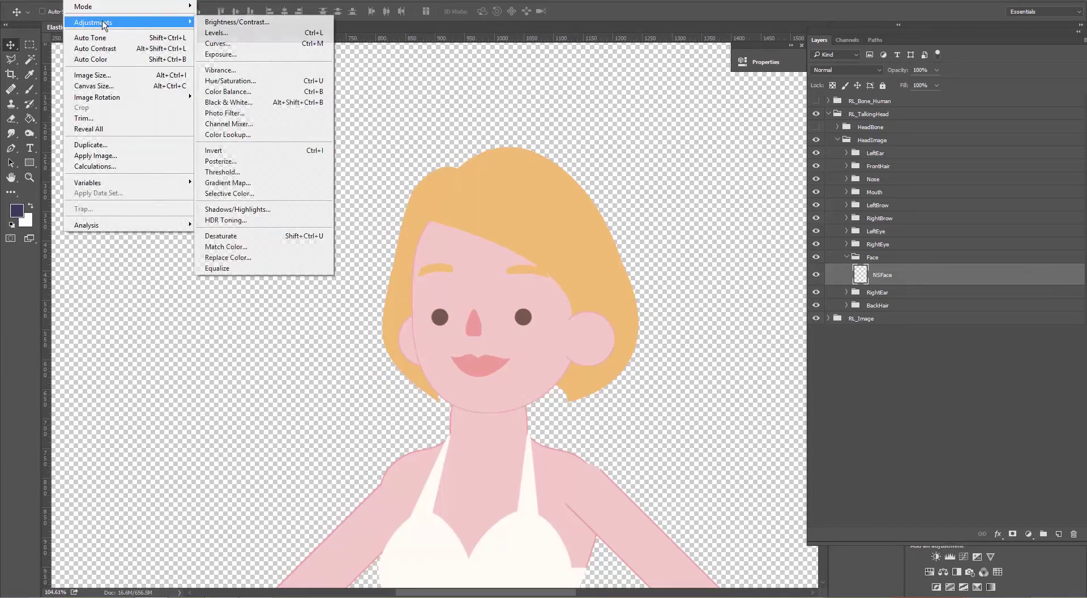
pyautogui.click(266, 81)
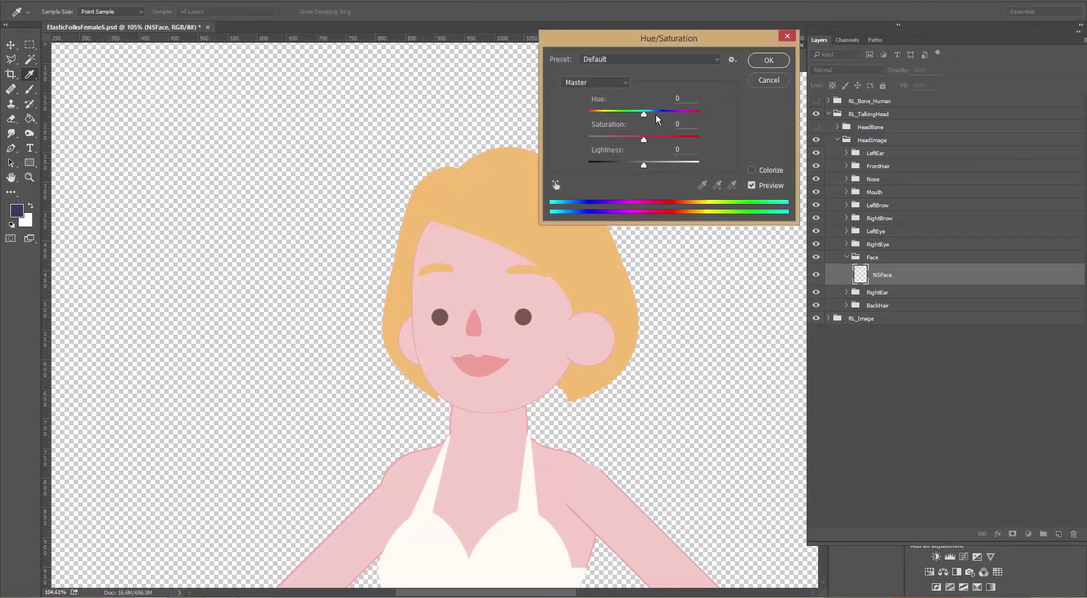
pyautogui.moveTo(644, 118)
pyautogui.mouseDown()
pyautogui.moveTo(704, 126)
pyautogui.moveTo(594, 127)
pyautogui.moveTo(665, 122)
pyautogui.mouseUp()
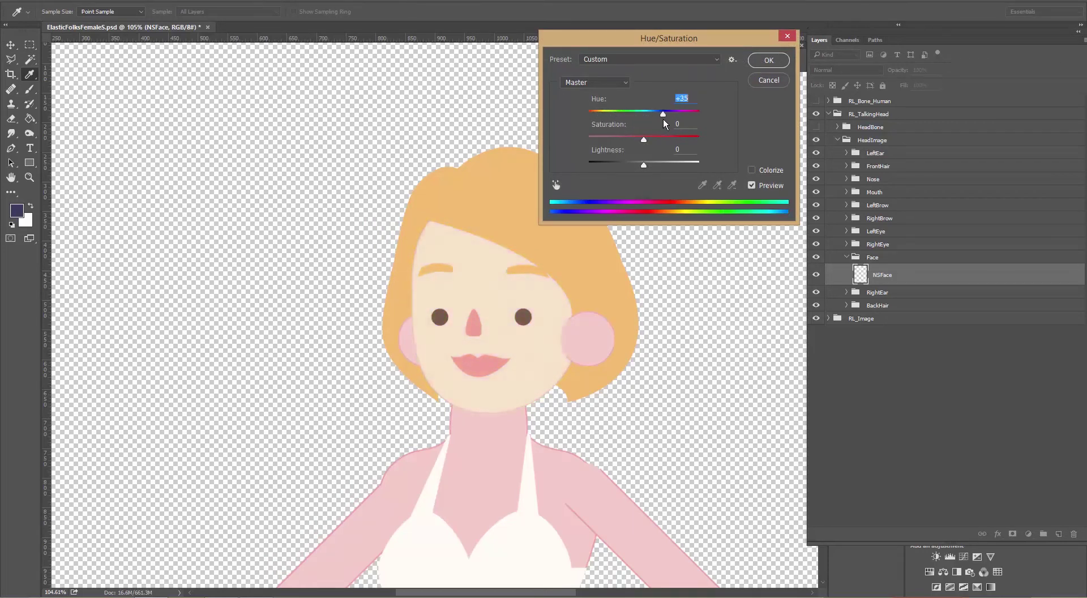
pyautogui.click(776, 82)
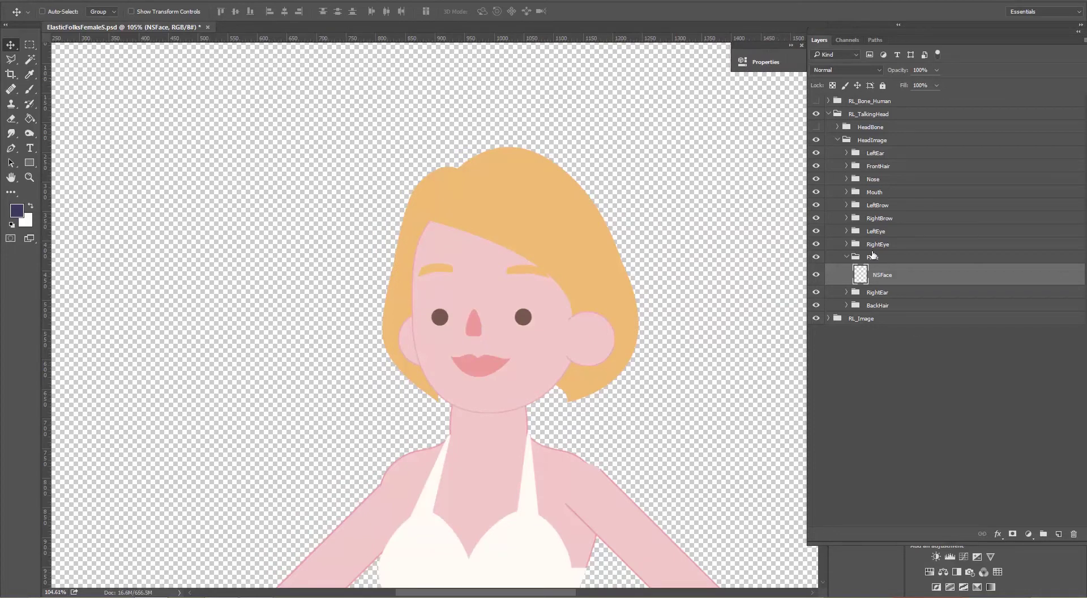
# Step: Add a Color Overlay effect to the NSFace layer, keeping the face in view beside the effect settings
pyautogui.click(999, 535)
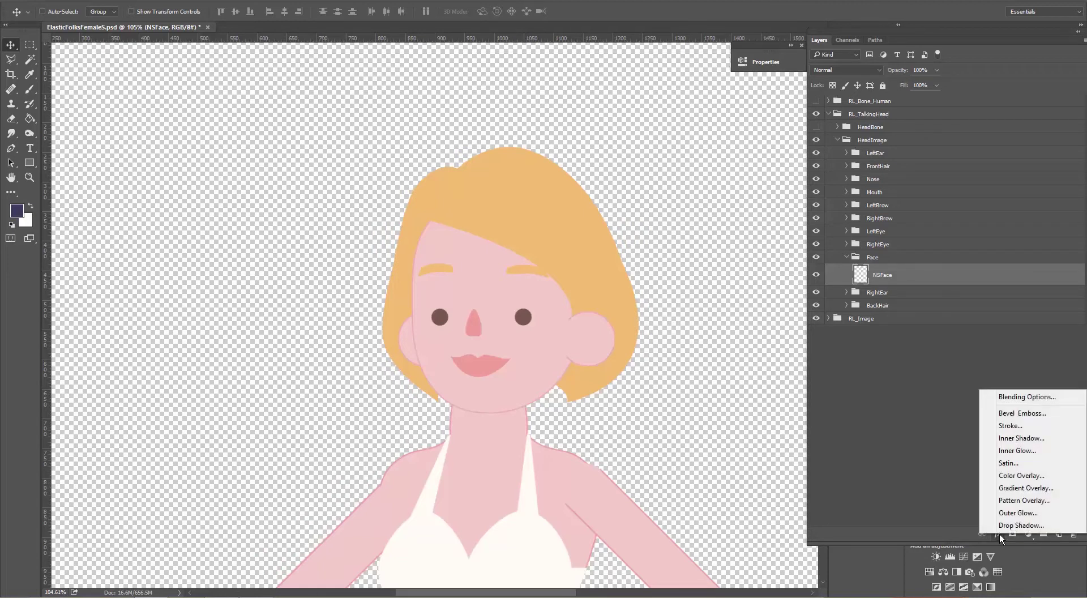
pyautogui.click(1023, 478)
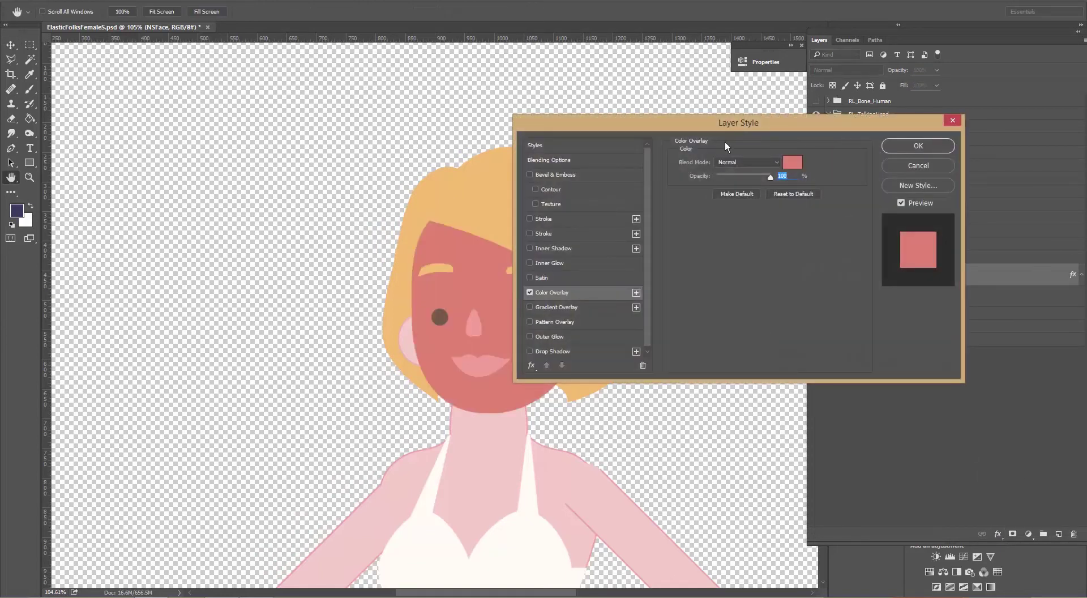
pyautogui.moveTo(747, 124); pyautogui.dragTo(866, 320)
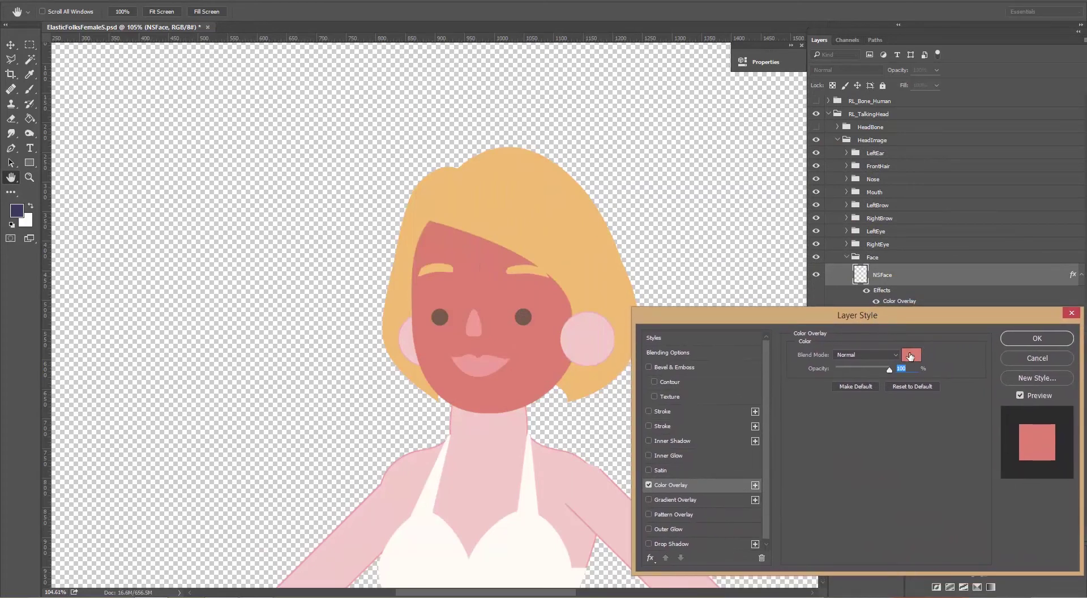
# Step: Set the face's overlay color to RGB 237, 173, 146 and apply the layer style
pyautogui.click(910, 355)
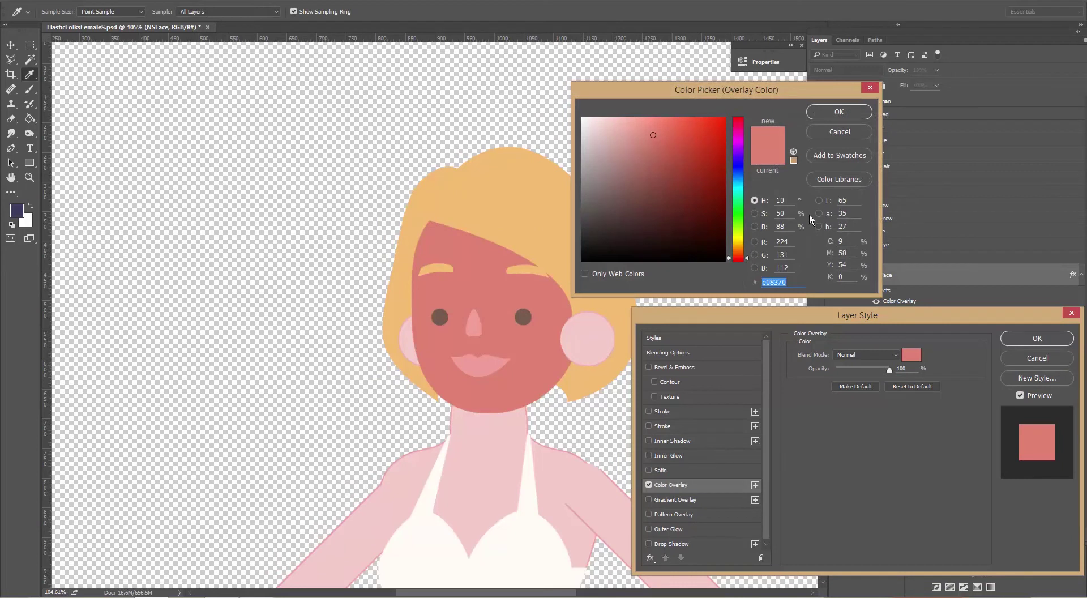
pyautogui.click(790, 242)
pyautogui.write('237')
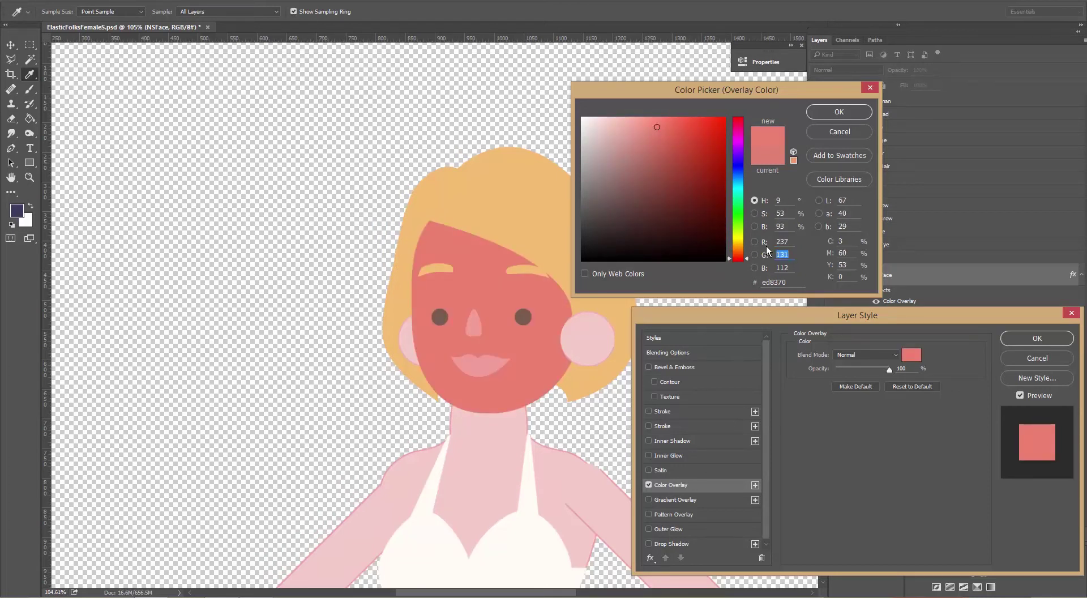
pyautogui.press('Tab')
pyautogui.write('173')
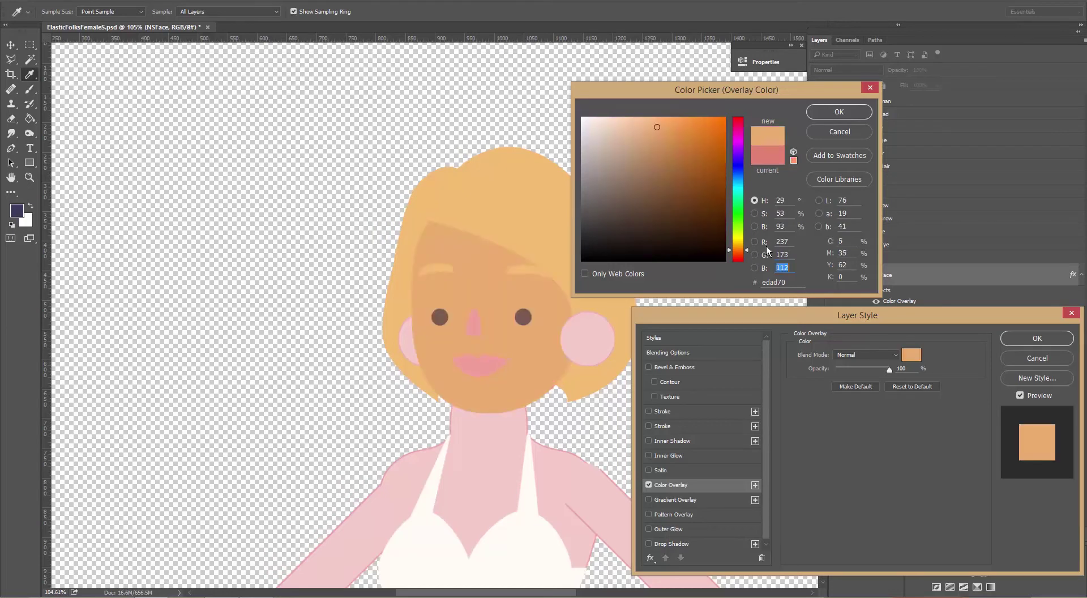
pyautogui.write('146')
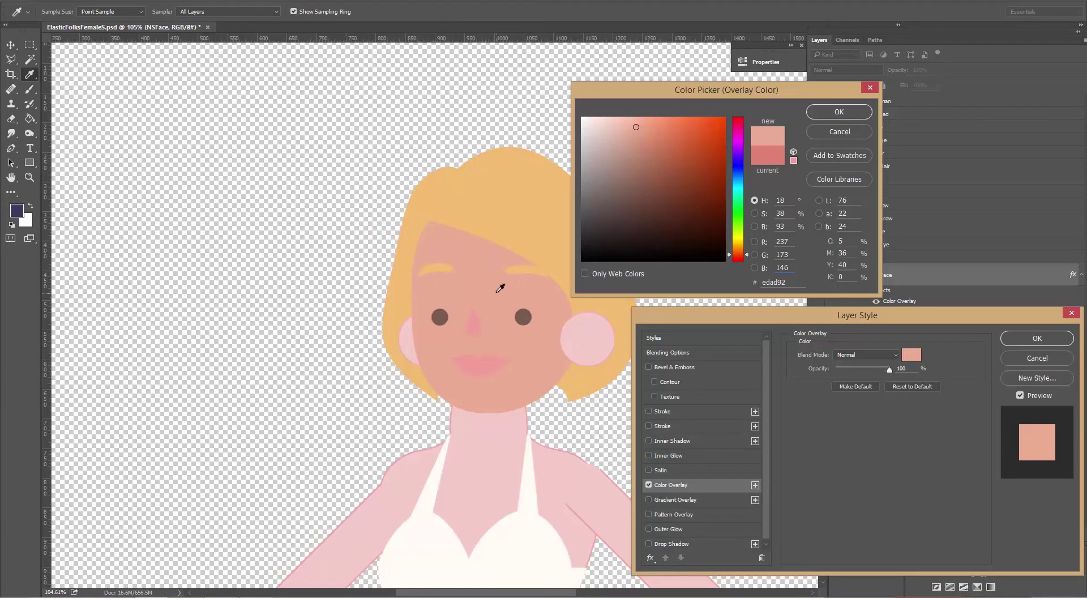
pyautogui.click(840, 112)
pyautogui.click(1028, 339)
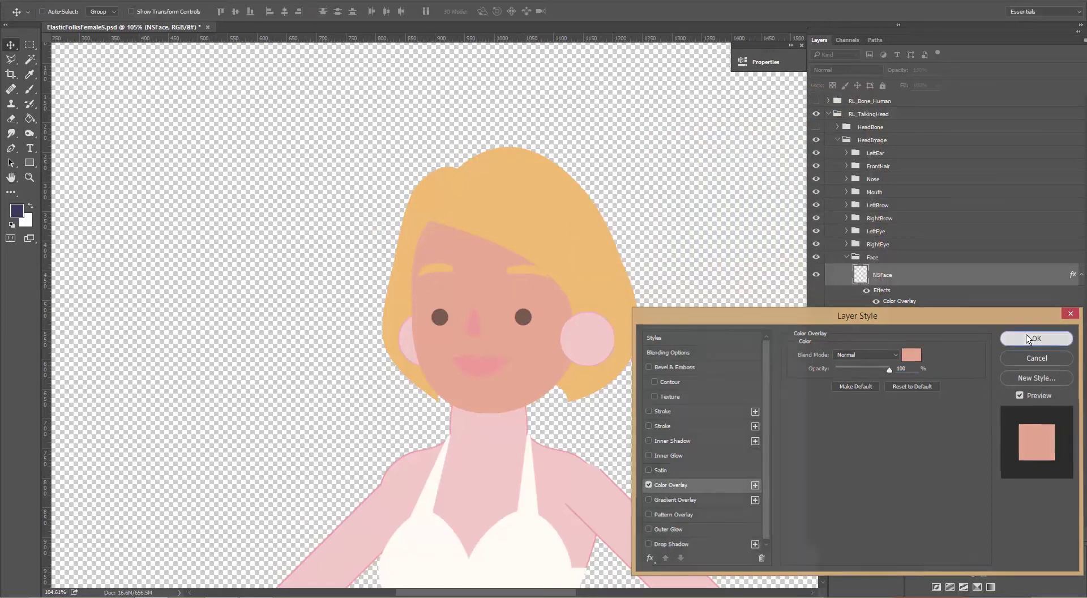
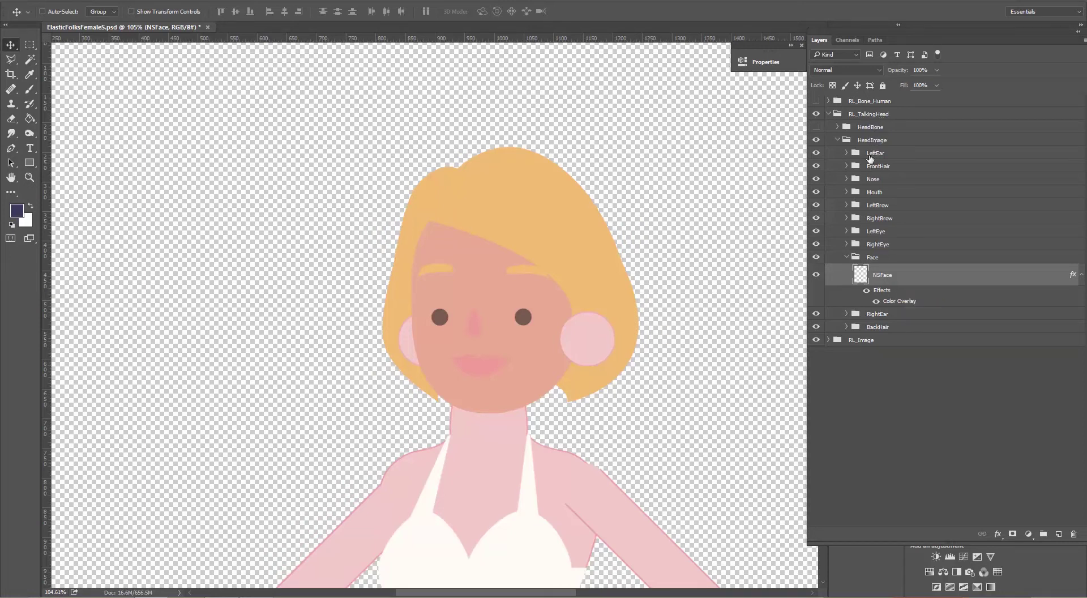
# Step: Copy the NSFace layer's style and paste it onto the L_Ear layer inside the LeftEar group
pyautogui.rightClick(890, 278)
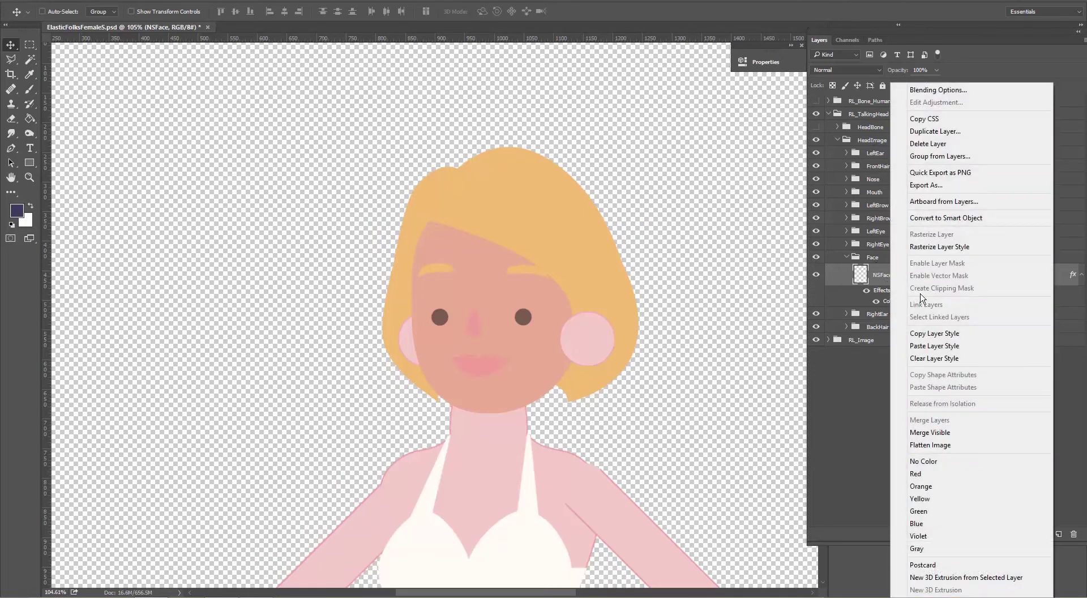
pyautogui.click(965, 334)
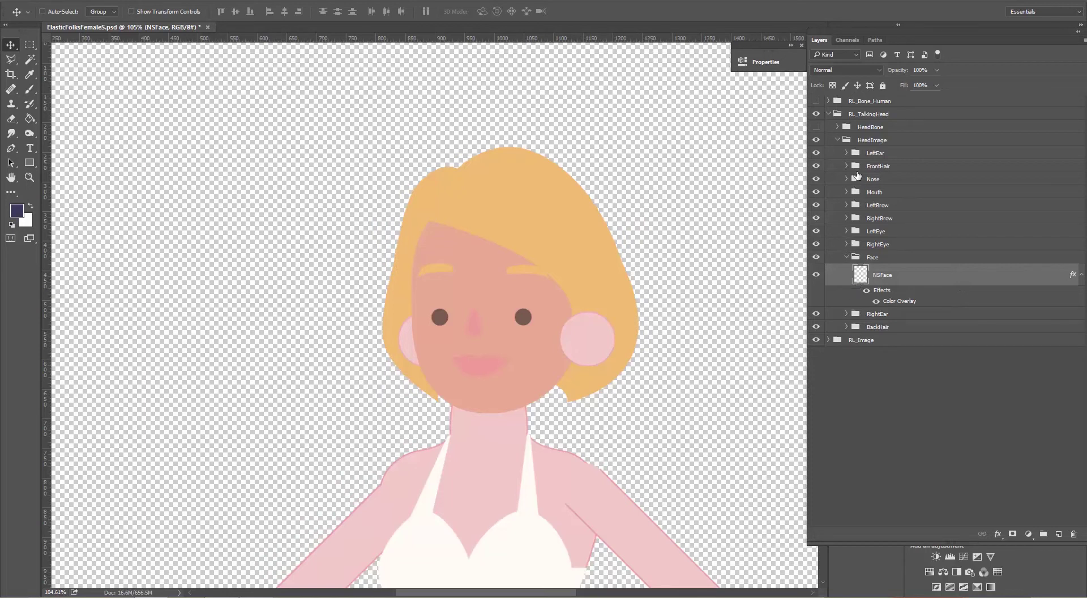
pyautogui.click(847, 154)
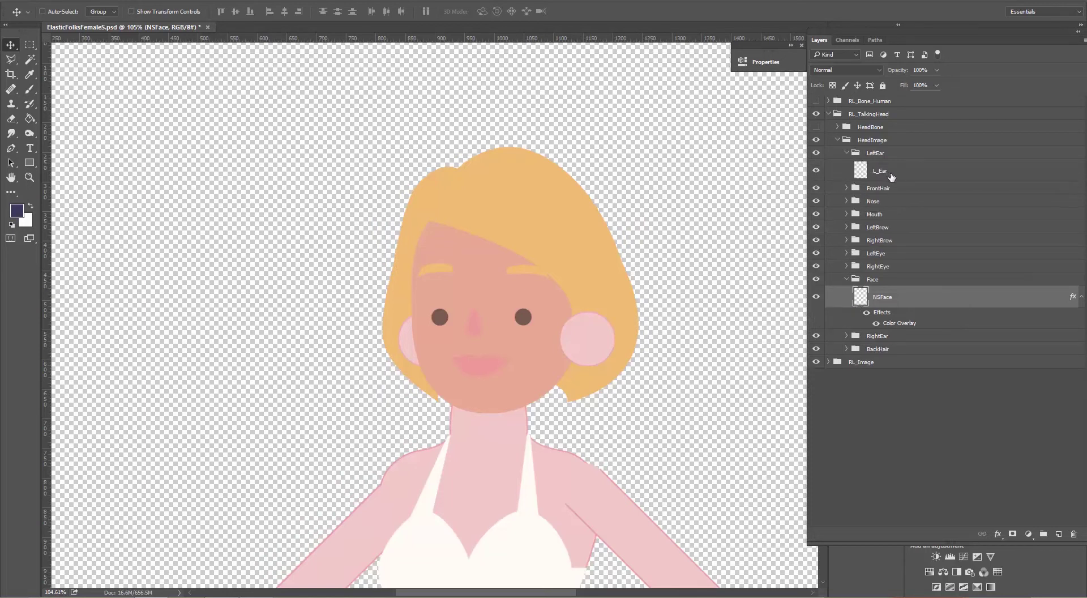
pyautogui.click(891, 173)
pyautogui.rightClick(891, 174)
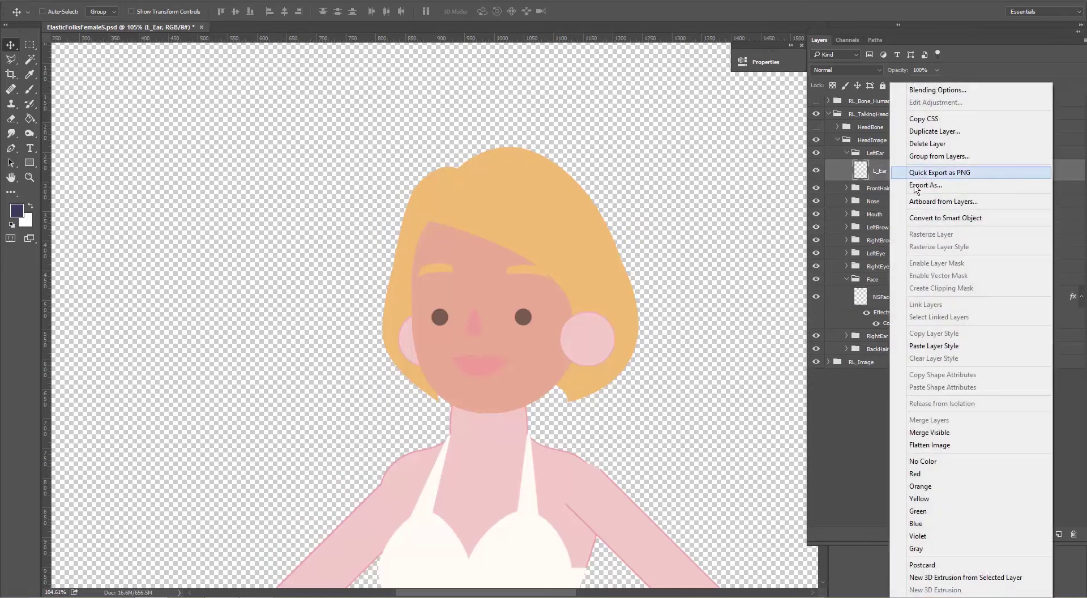
pyautogui.click(970, 347)
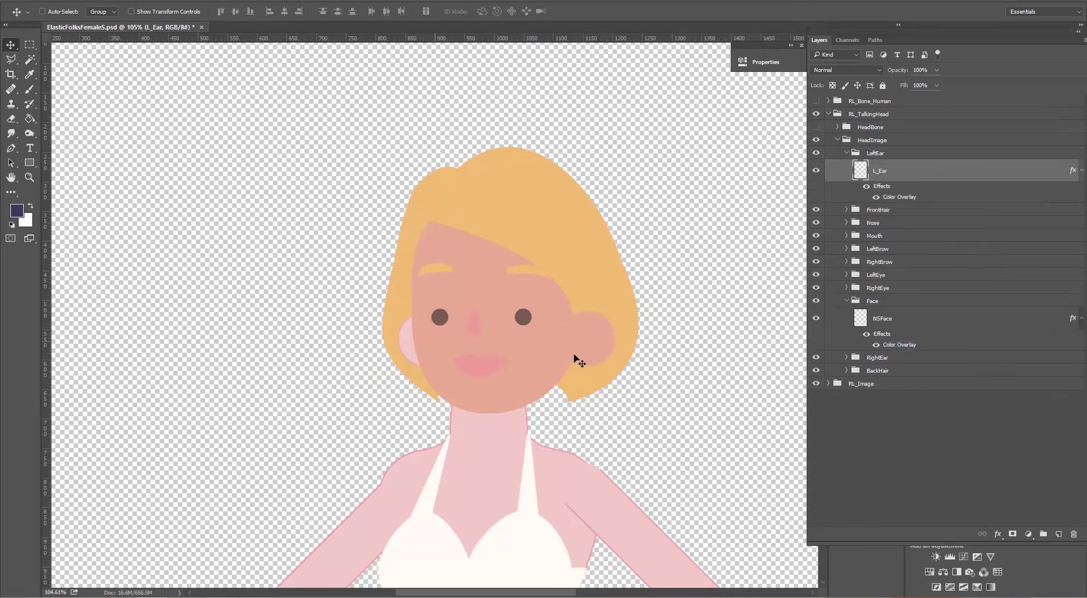
# Step: Paste the copied skin layer style onto the R_Ear layer inside the RightEar group
pyautogui.click(847, 357)
pyautogui.click(892, 376)
pyautogui.rightClick(895, 376)
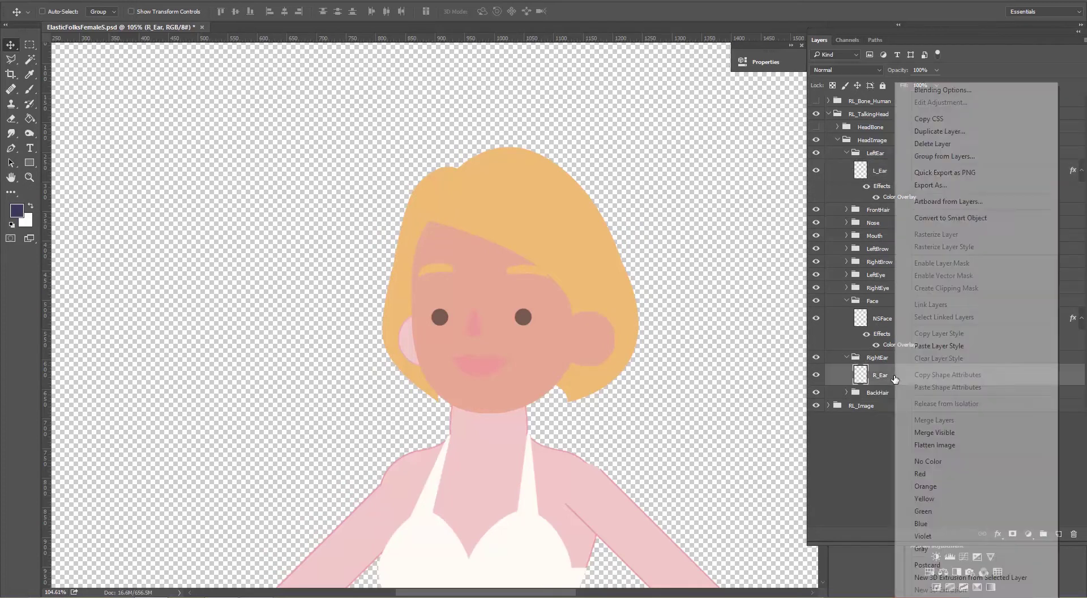
pyautogui.click(951, 345)
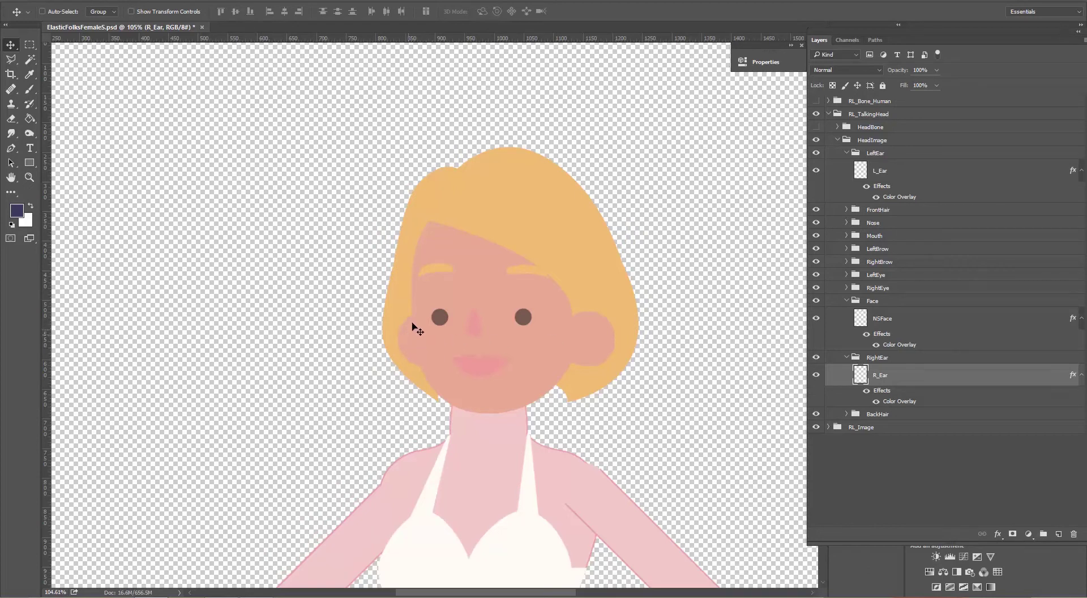
# Step: Try a darker overlay color, RGB 229, 168, 142, on the R_Ear layer and discard the change
pyautogui.doubleClick(901, 402)
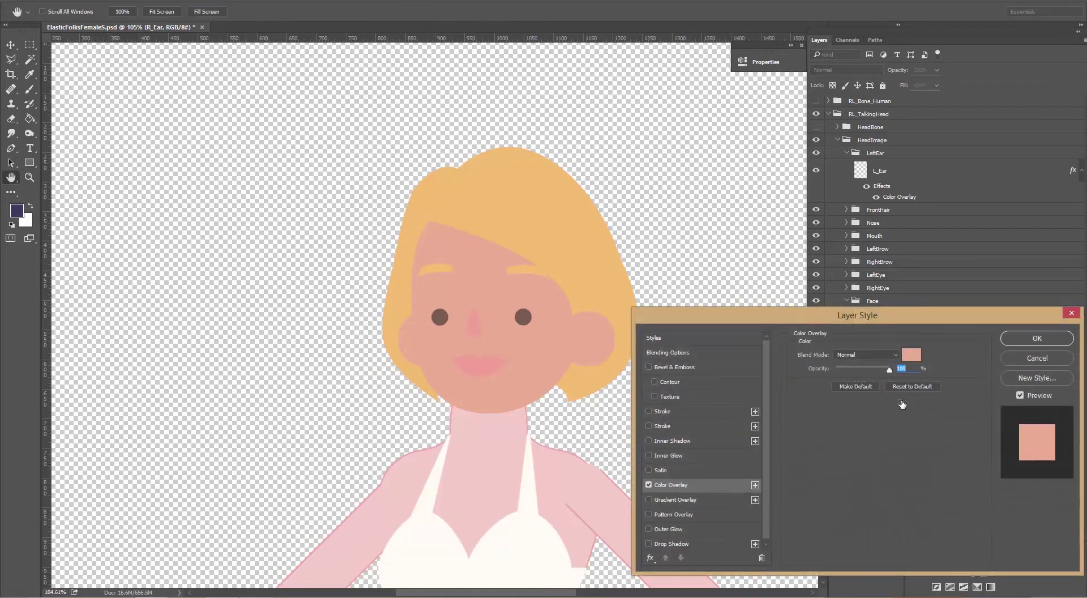
pyautogui.moveTo(892, 310); pyautogui.dragTo(894, 261)
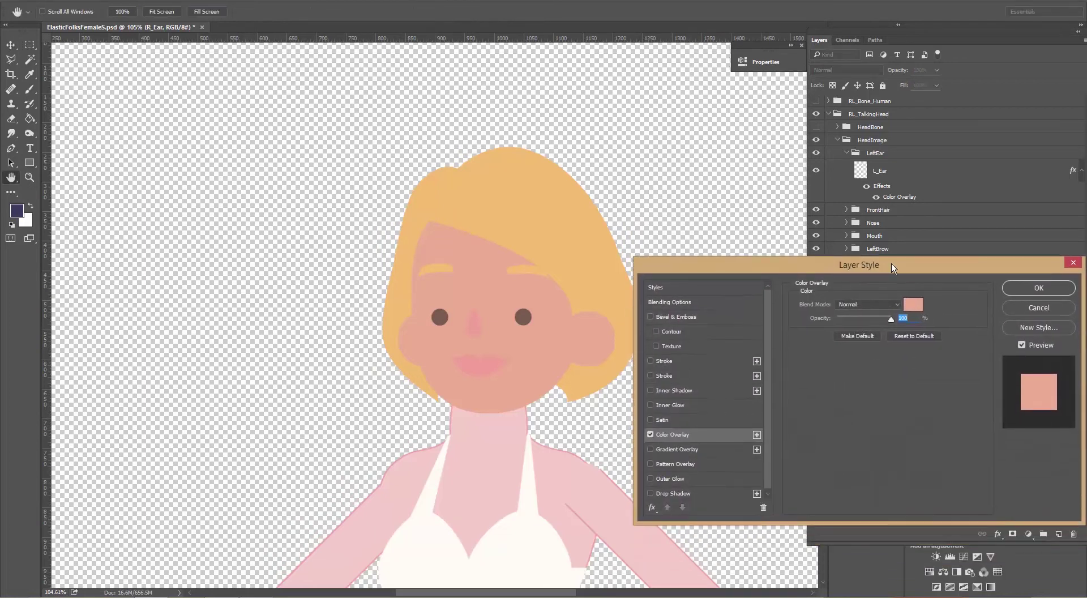
pyautogui.click(912, 304)
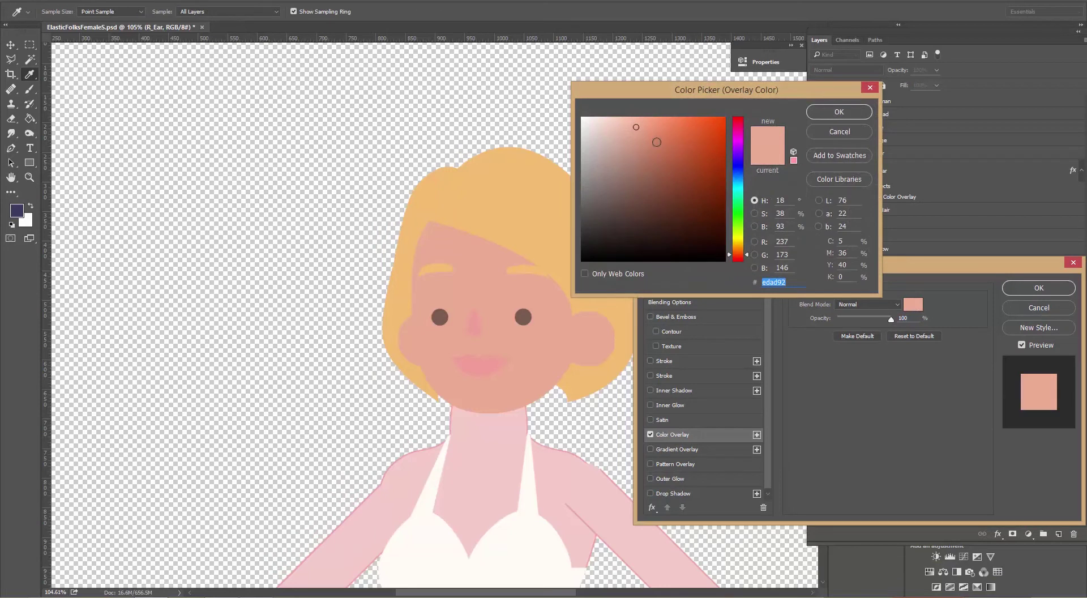
pyautogui.click(640, 132)
pyautogui.moveTo(640, 132); pyautogui.dragTo(640, 132)
pyautogui.click(840, 112)
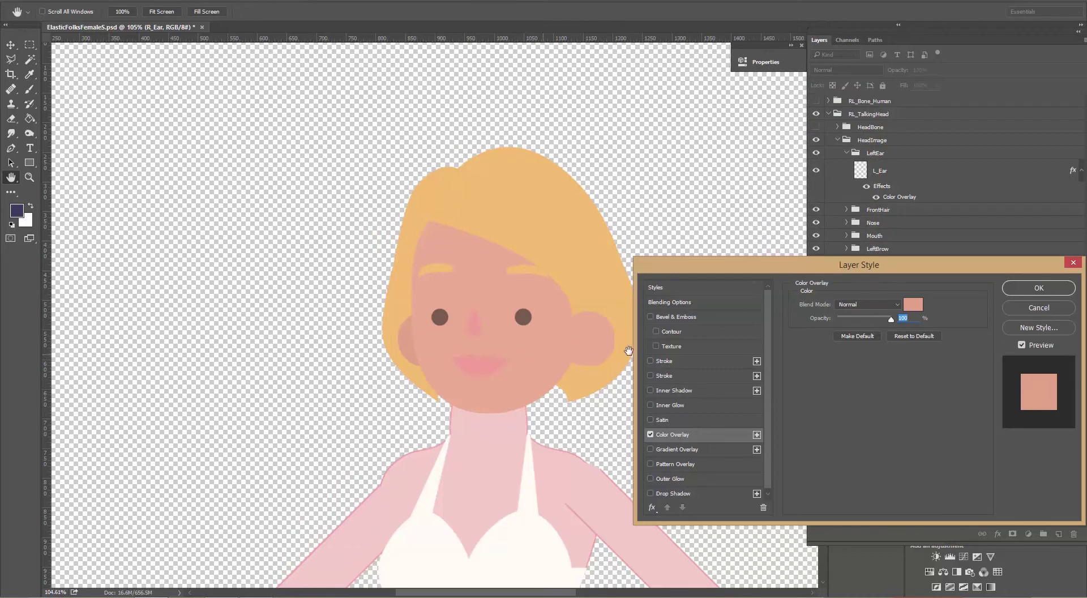
pyautogui.click(912, 306)
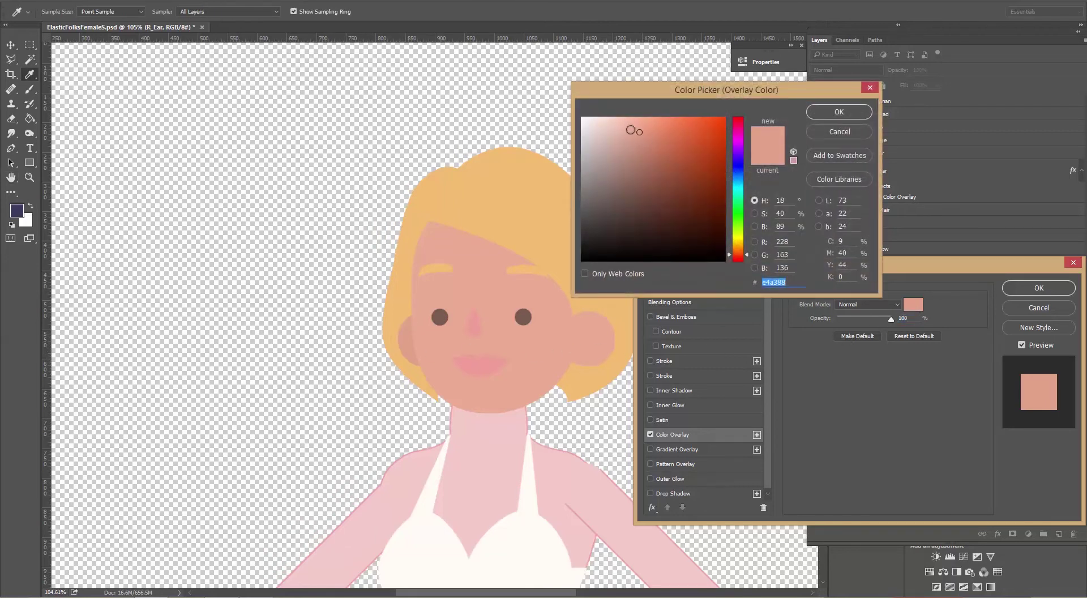
pyautogui.click(637, 132)
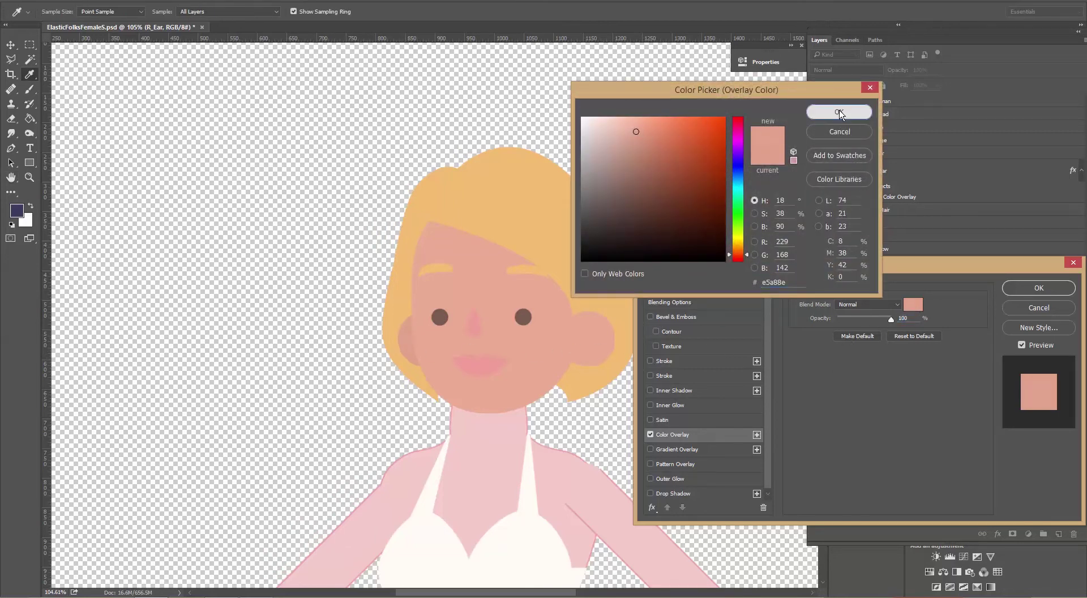
pyautogui.click(840, 113)
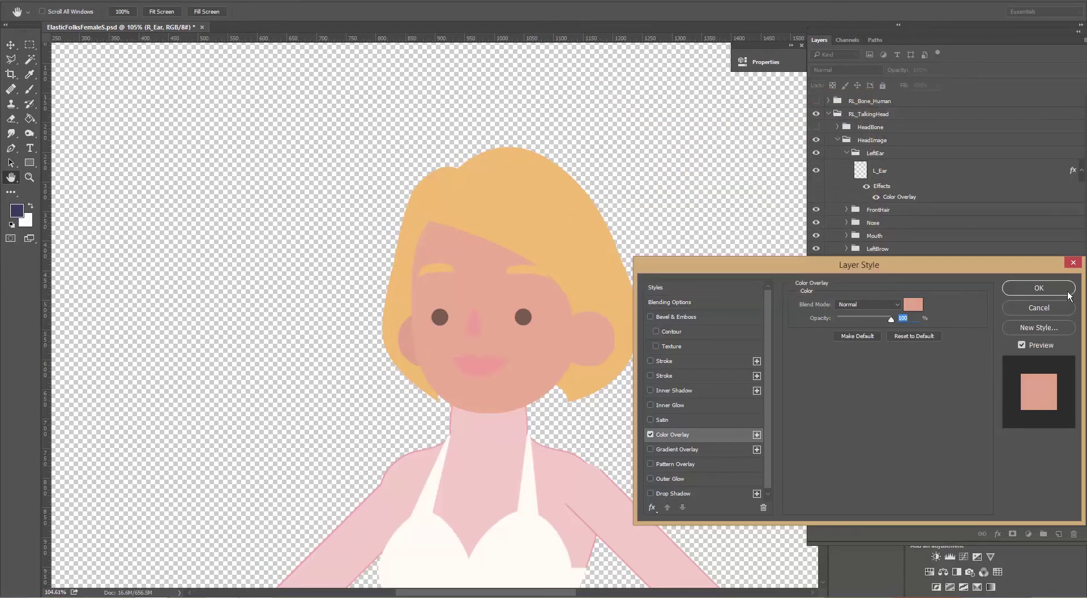
pyautogui.click(1075, 265)
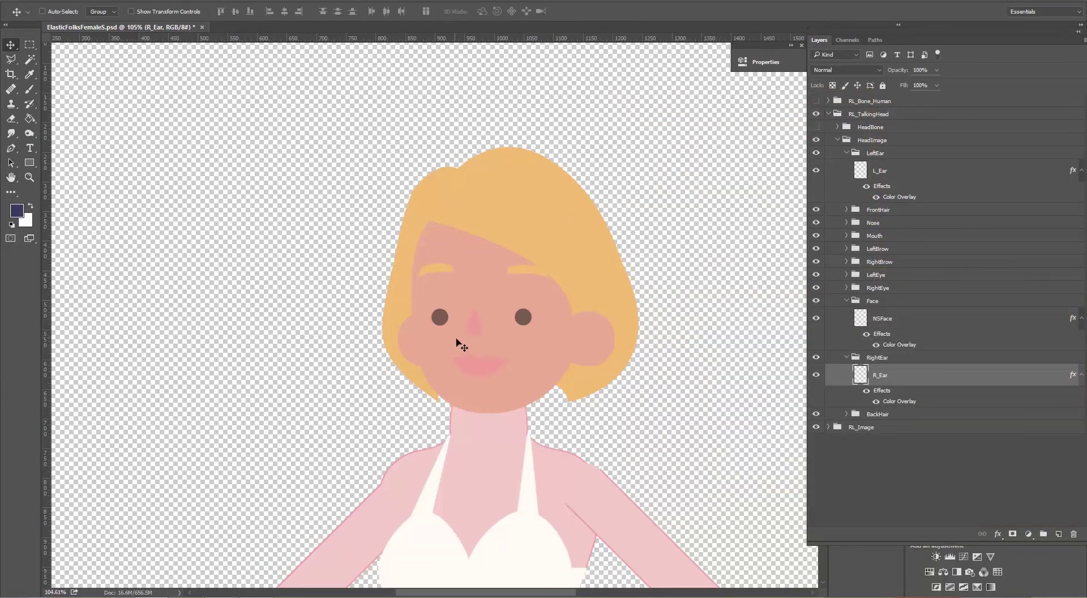
# Step: Adjust the R_Ear layer's overlay color slightly and apply the layer style
pyautogui.doubleClick(902, 402)
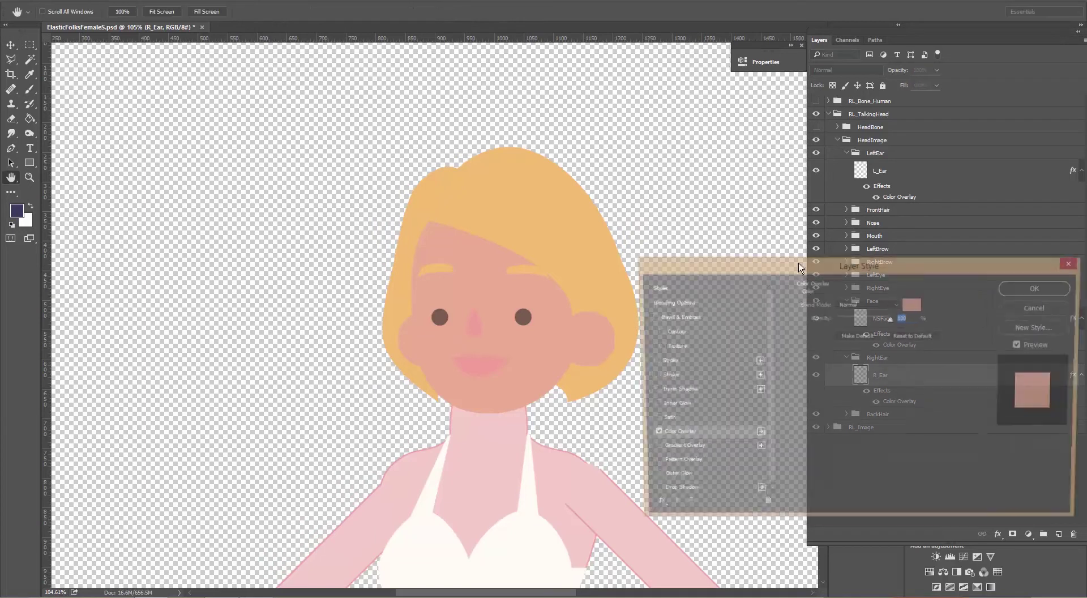
pyautogui.click(913, 304)
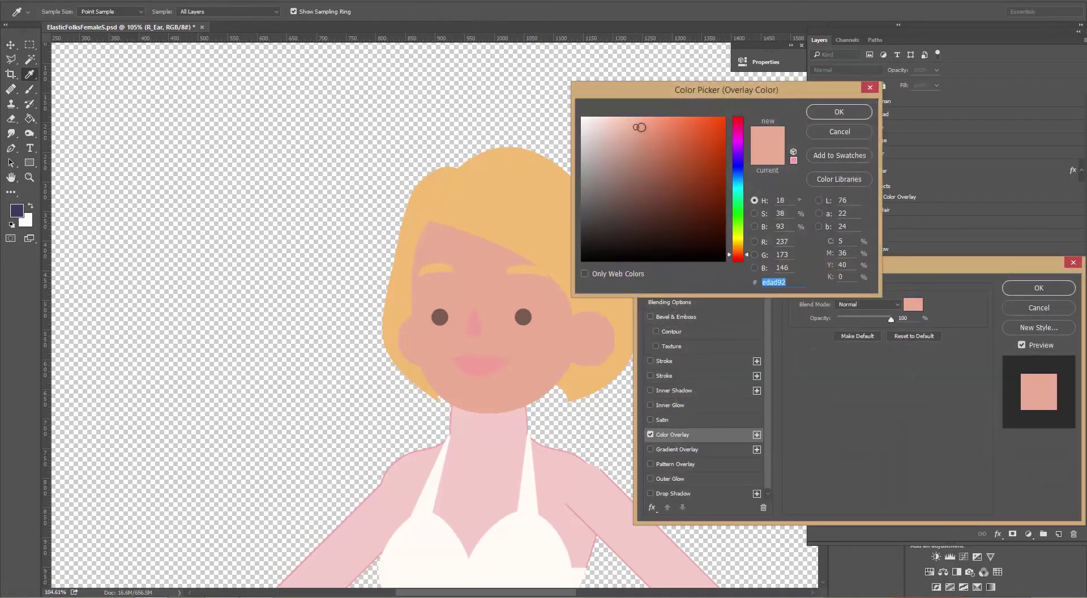
pyautogui.click(839, 112)
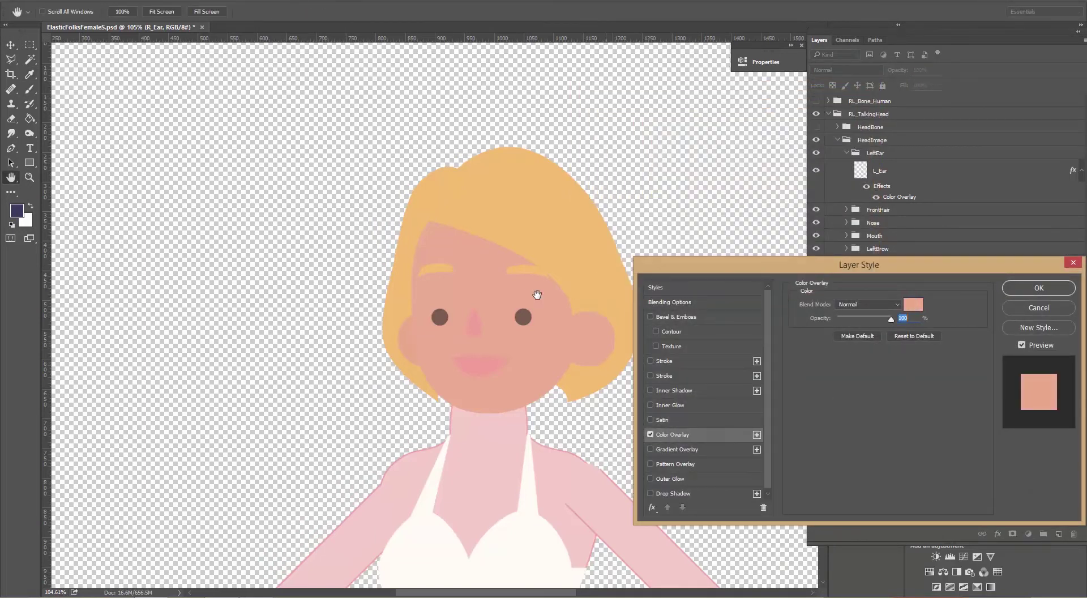
pyautogui.click(1051, 286)
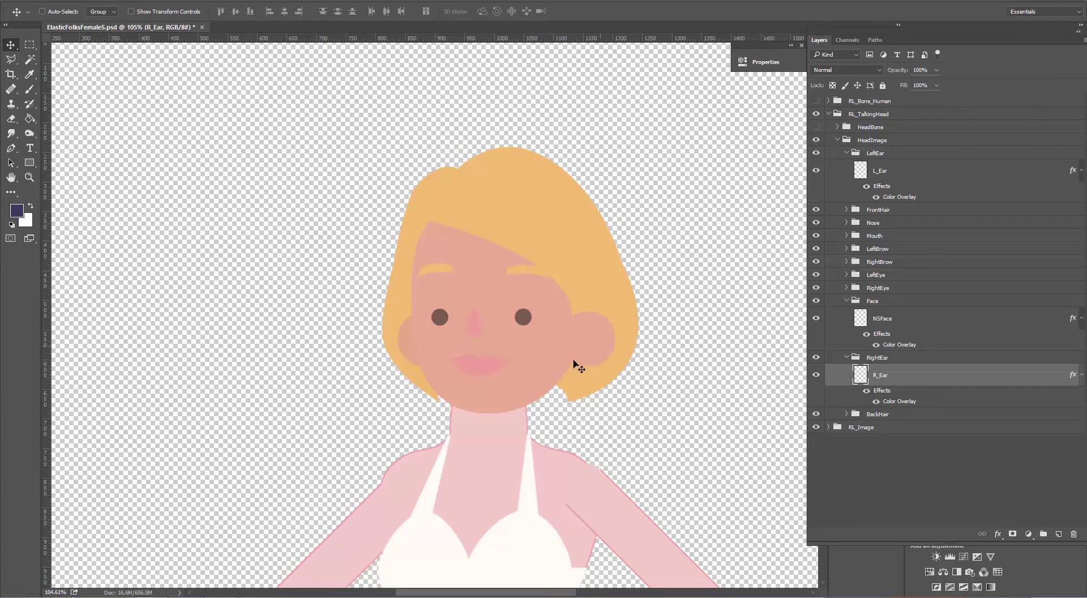
# Step: Collapse the RL_TalkingHead group and expand RL_Image with its LHand group, keeping both of the character's hands in view
pyautogui.scroll(-2, 639, 411)
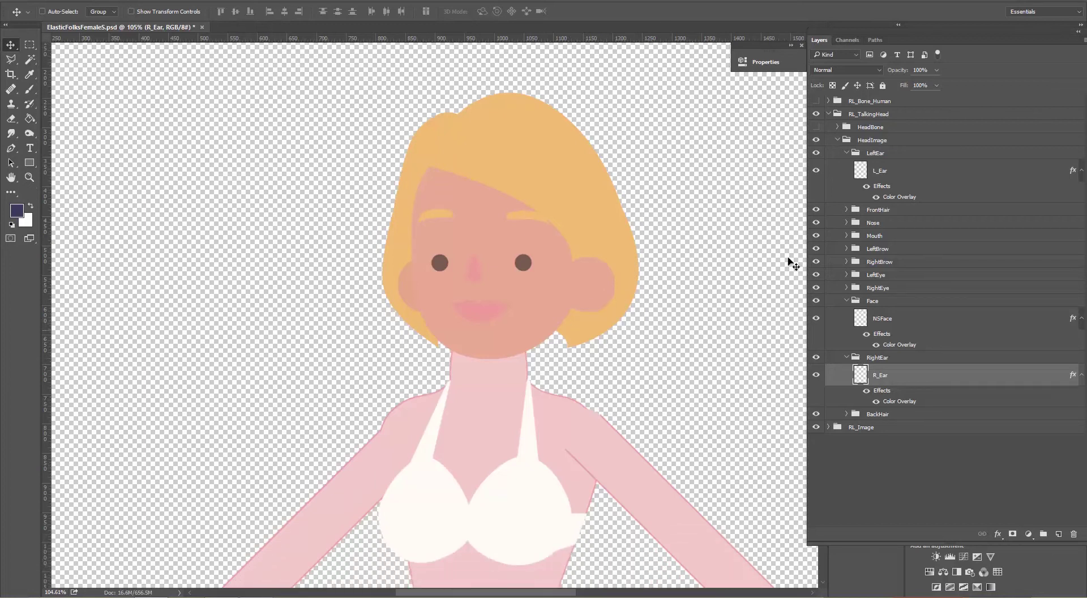
pyautogui.click(829, 114)
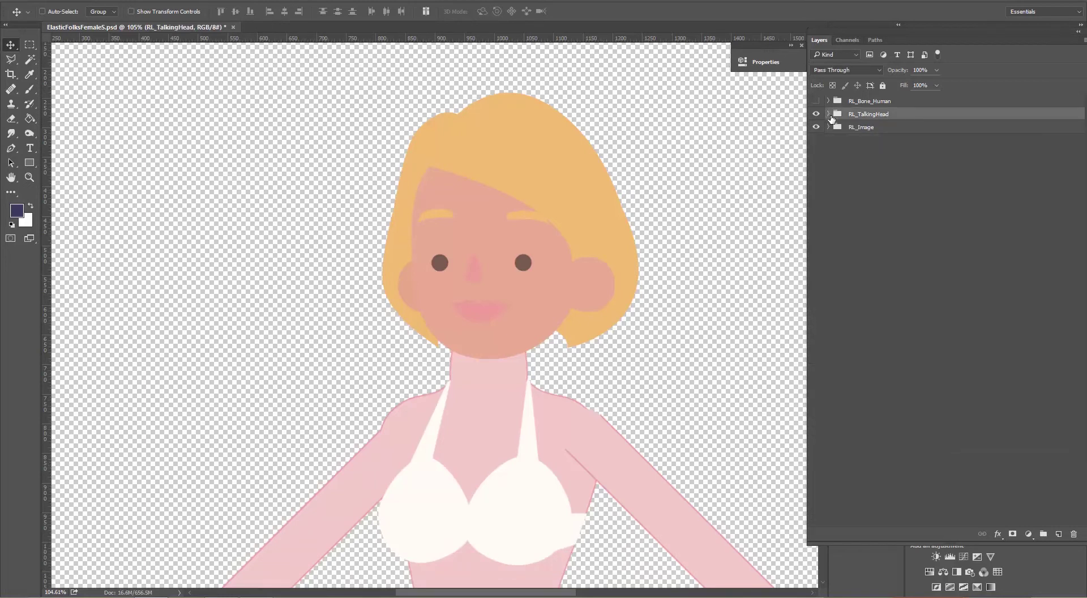
pyautogui.click(829, 127)
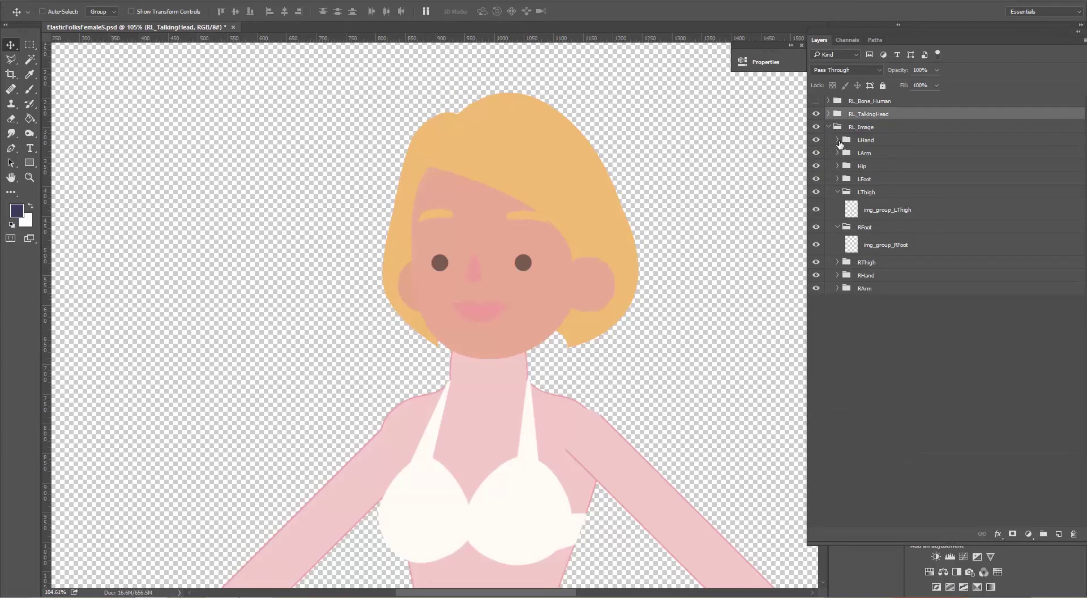
pyautogui.click(838, 141)
pyautogui.scroll(-6, 729, 274)
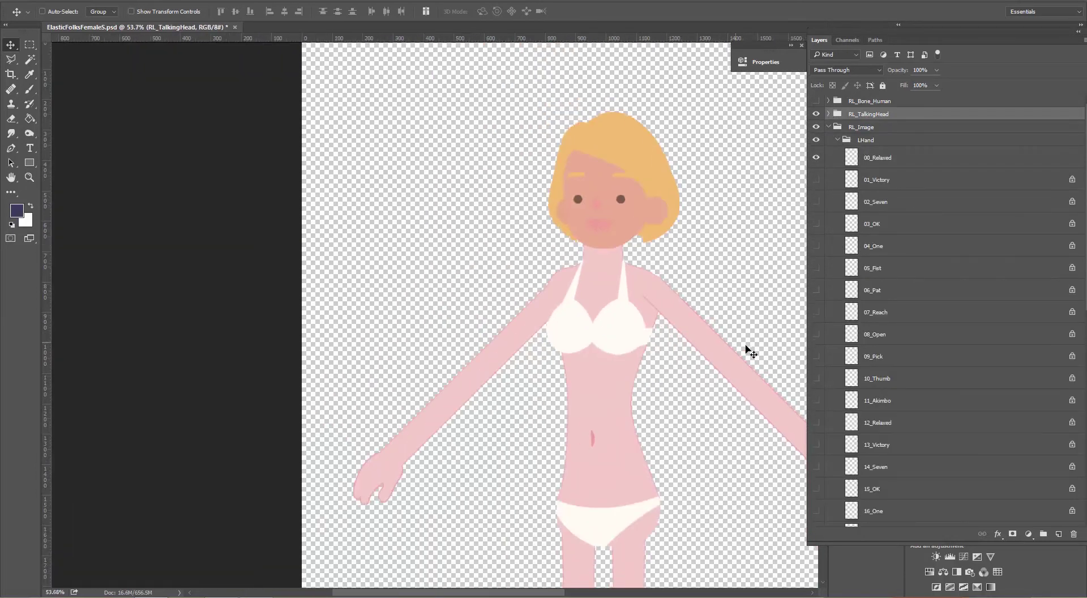
pyautogui.moveTo(753, 340); pyautogui.dragTo(623, 291)
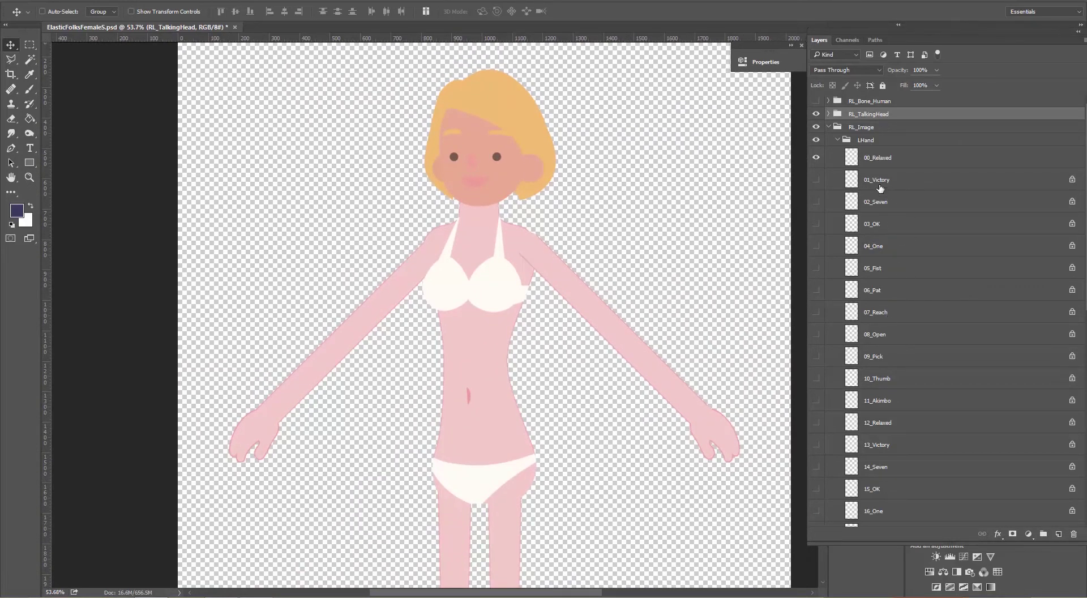
# Step: Paste the skin layer style onto all LHand layers from 00_Relaxed through 29_Open, and collapse the group
pyautogui.click(883, 160)
pyautogui.scroll(-5, 913, 283)
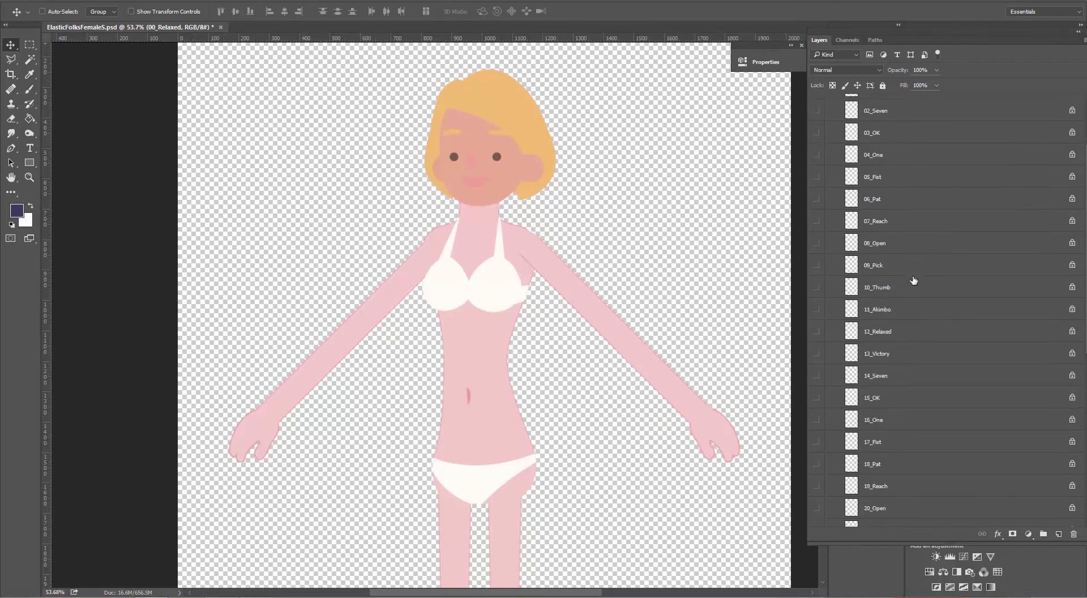
pyautogui.scroll(-3, 900, 323)
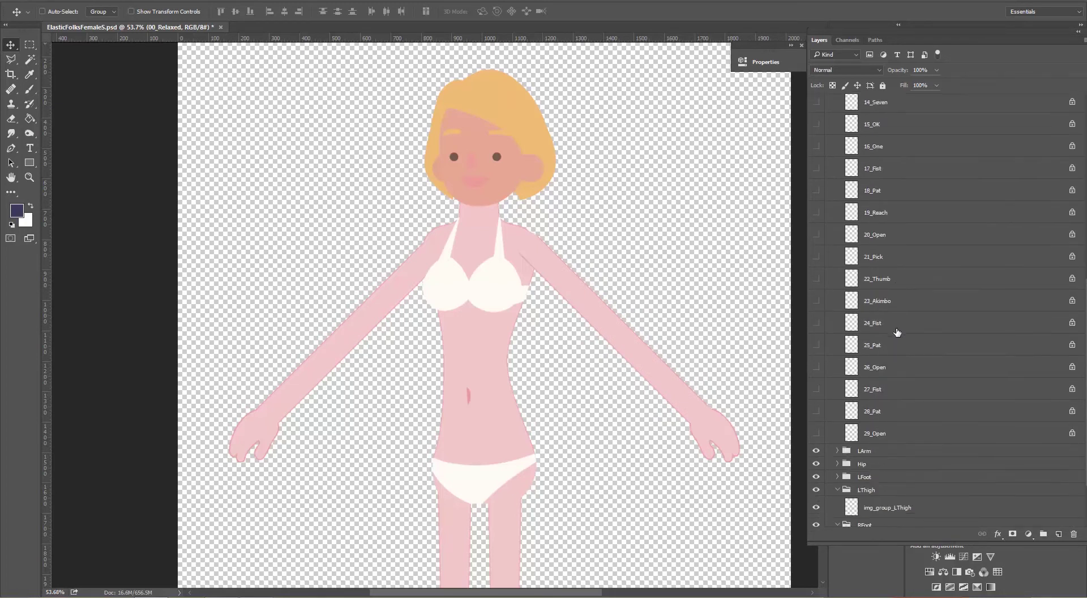
pyautogui.keyDown('shift'); pyautogui.click(886, 434); pyautogui.keyUp('shift')
pyautogui.scroll(11, 945, 291)
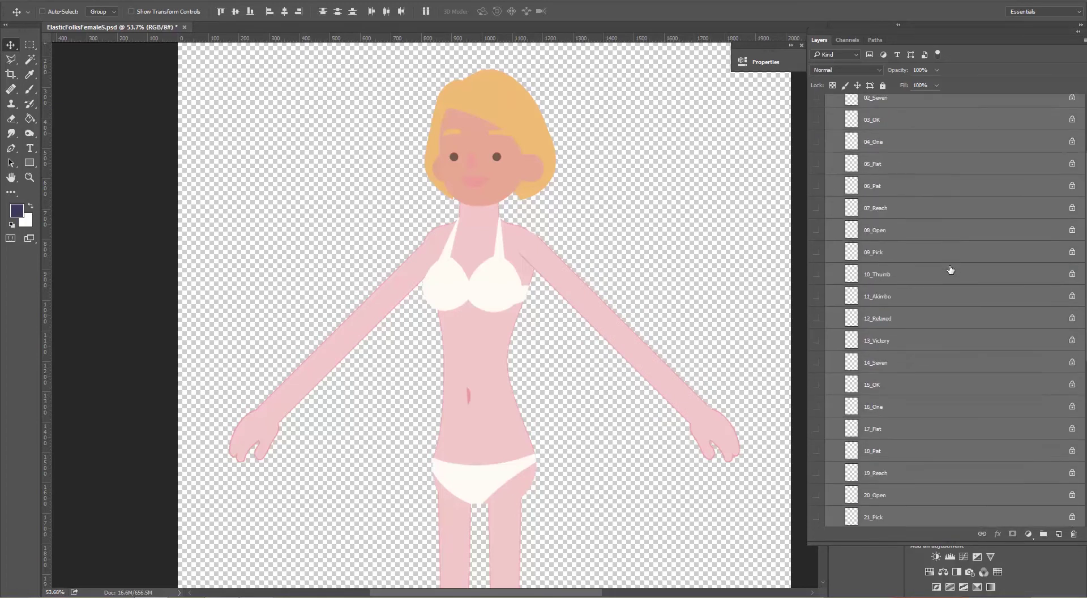
pyautogui.scroll(2, 938, 262)
pyautogui.rightClick(874, 134)
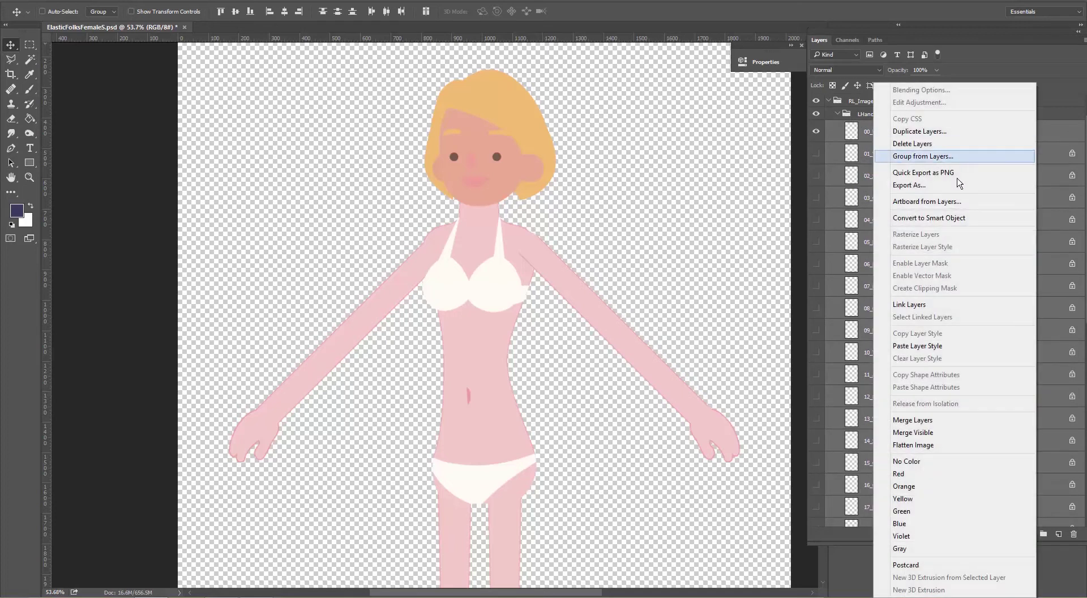
pyautogui.click(927, 346)
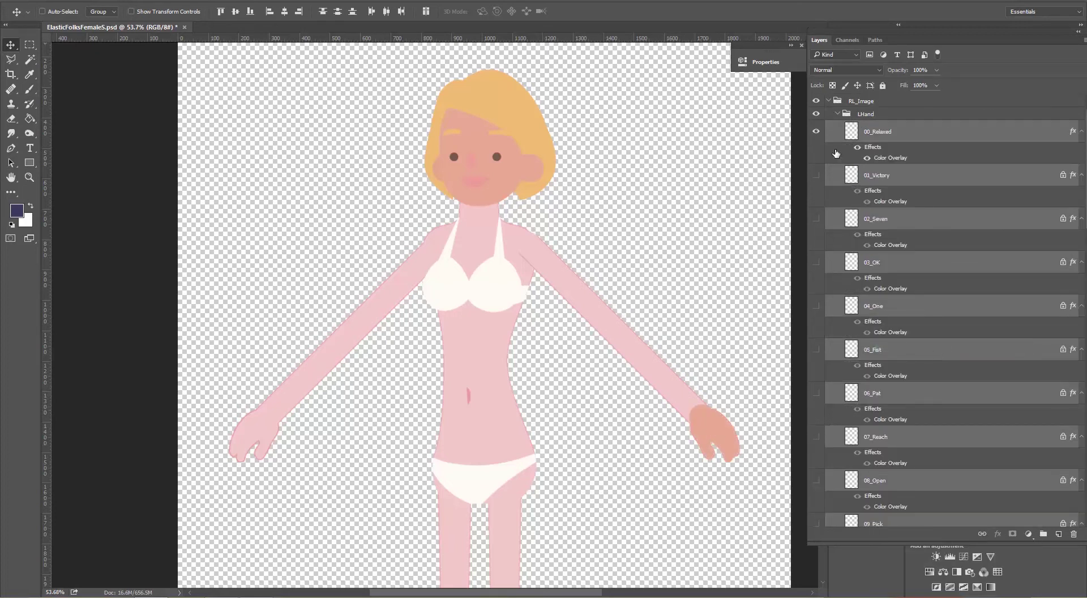
pyautogui.click(837, 114)
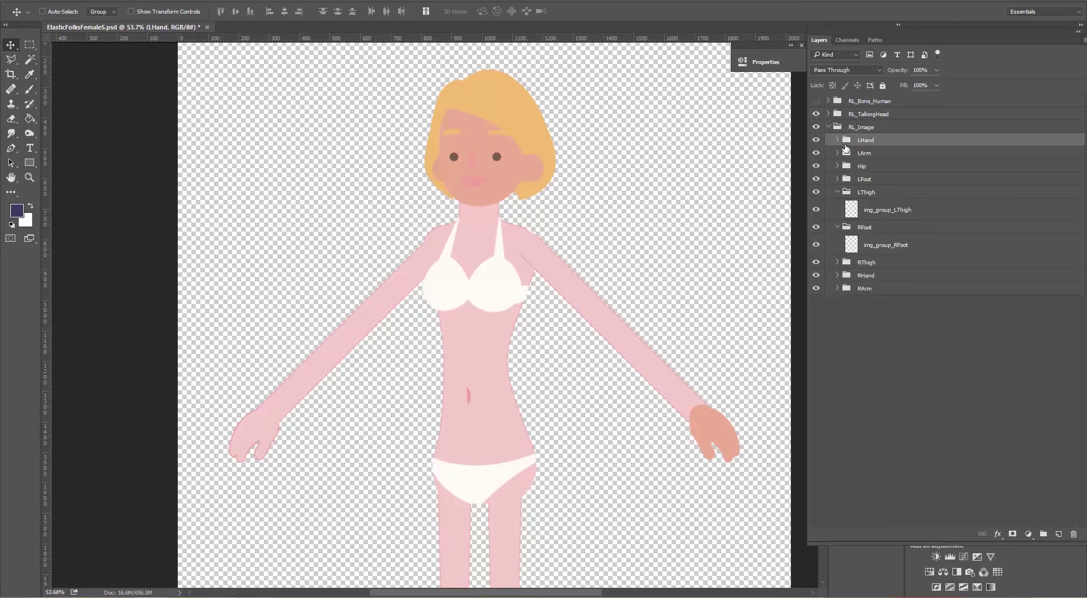
# Step: Paste the skin layer style onto the img_group_LArm layer and collapse the LArm group
pyautogui.rightClick(886, 175)
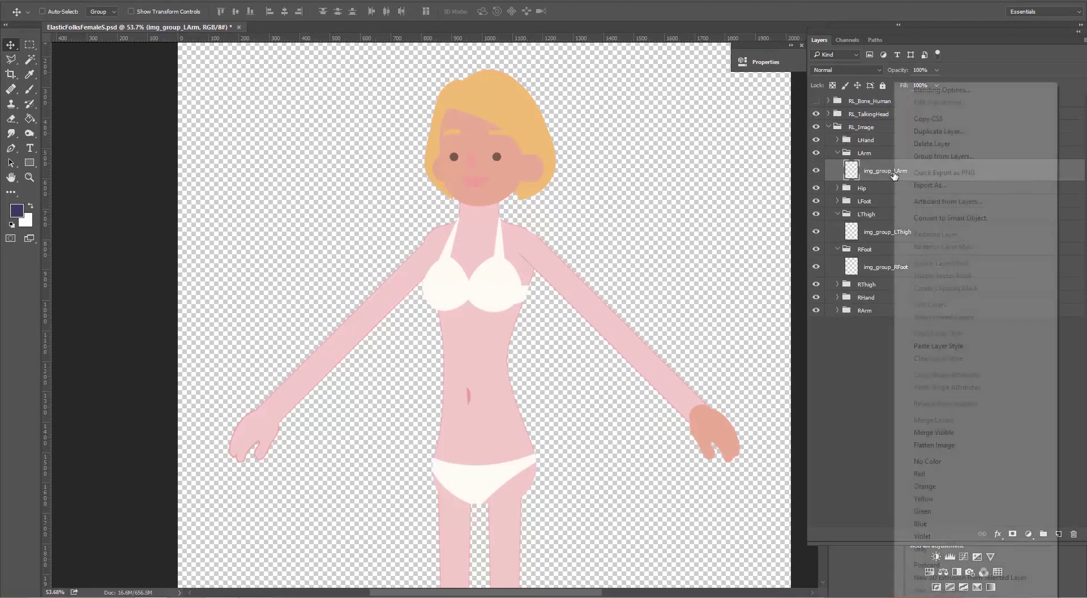
pyautogui.click(949, 347)
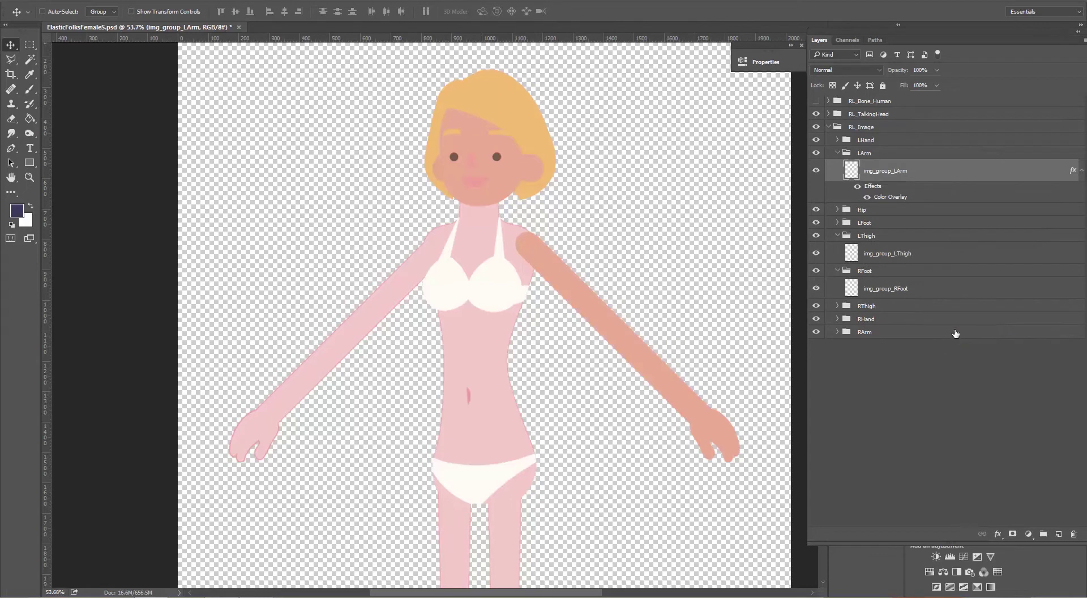
pyautogui.click(838, 153)
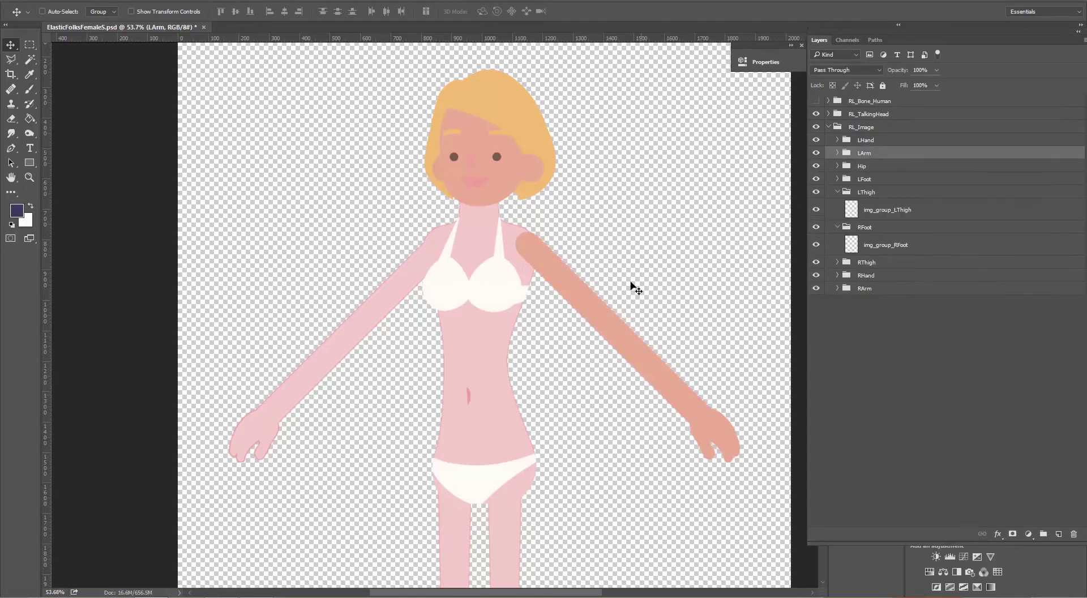
# Step: Paste the skin layer style onto the img_group_LFoot layer and collapse the LFoot group
pyautogui.scroll(-5, 627, 303)
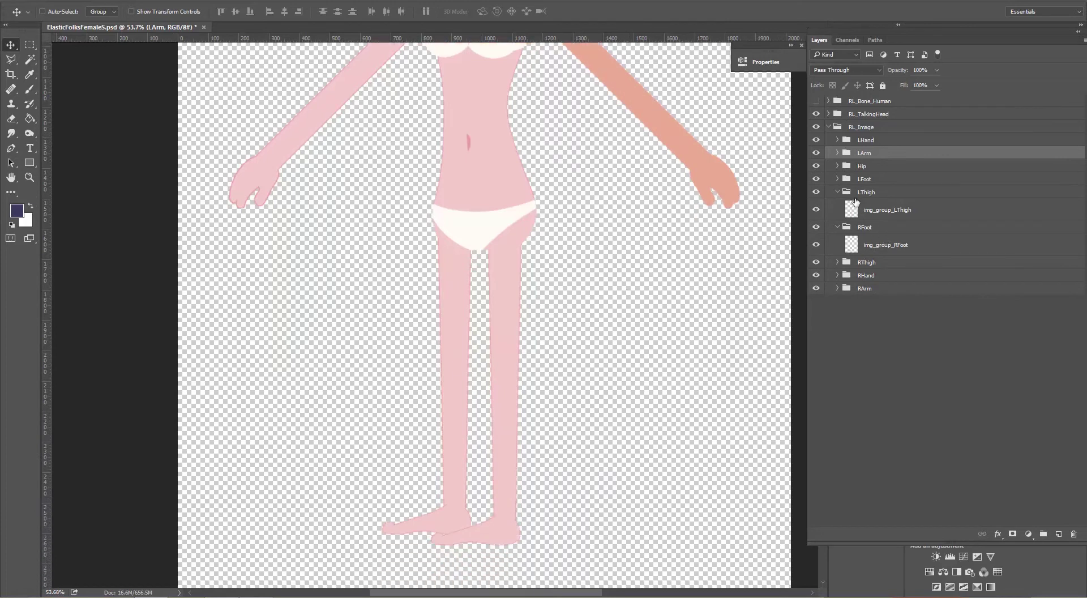
pyautogui.click(844, 181)
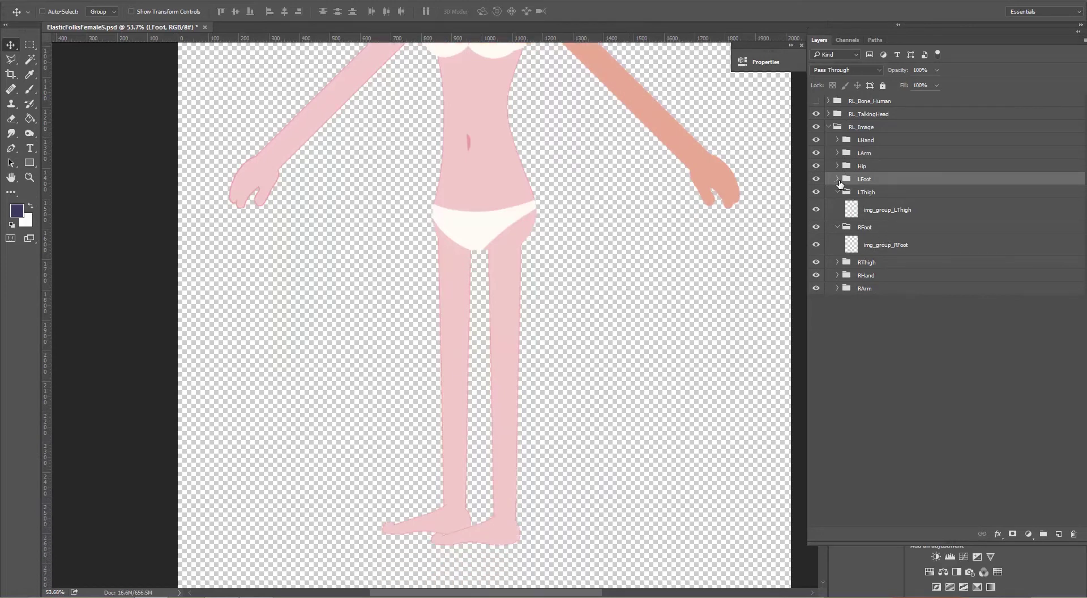
pyautogui.click(838, 179)
pyautogui.rightClick(900, 198)
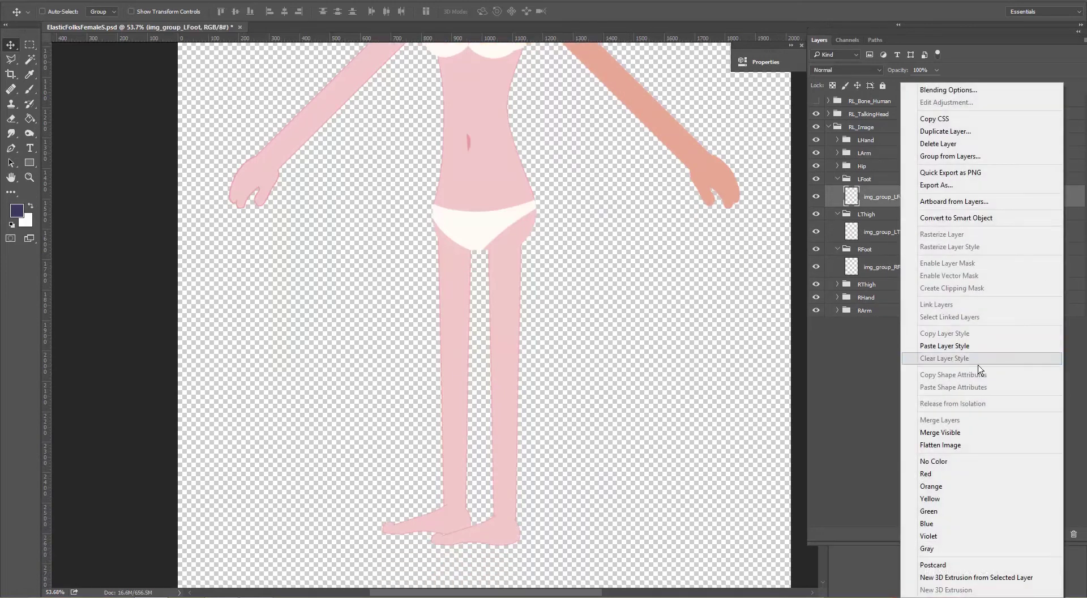
pyautogui.click(971, 347)
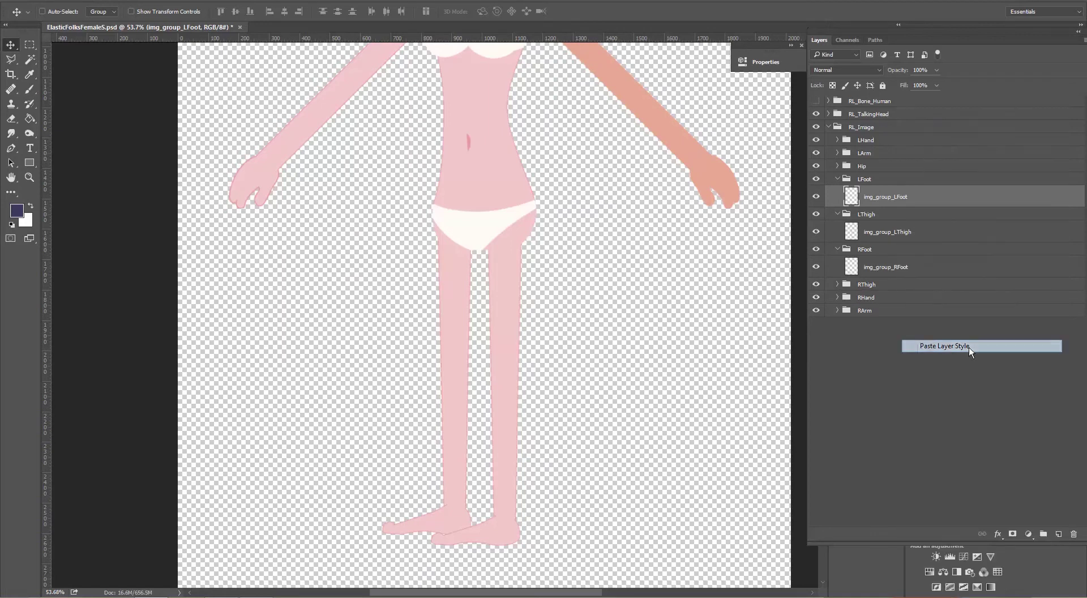
pyautogui.click(838, 179)
# Step: Paste the skin layer style onto the img_group_LThigh, img_group_RFoot and img_group_RThigh layers
pyautogui.rightClick(880, 213)
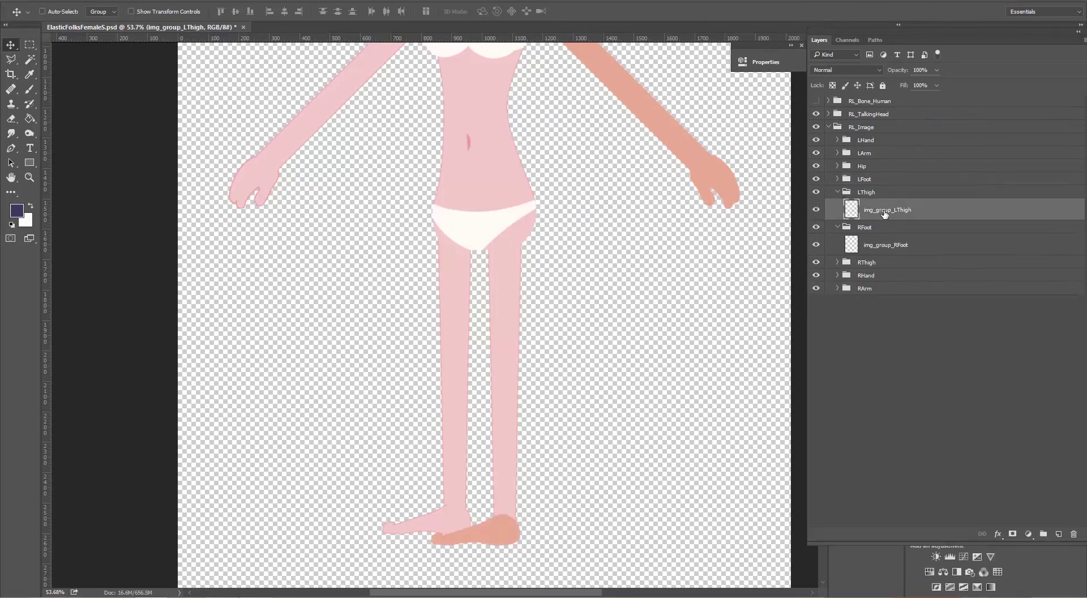
pyautogui.click(955, 348)
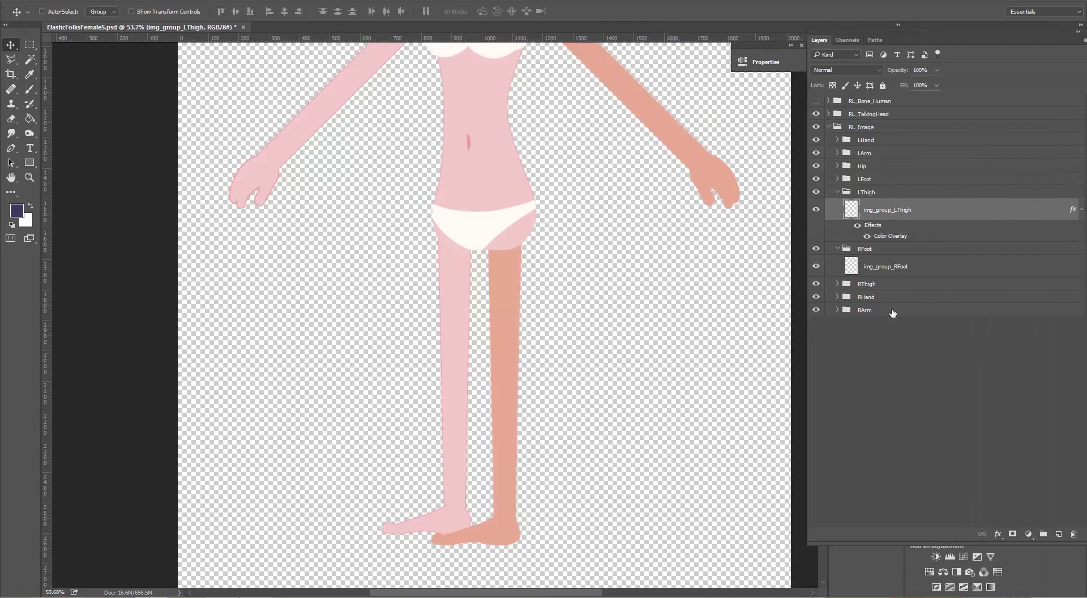
pyautogui.rightClick(887, 274)
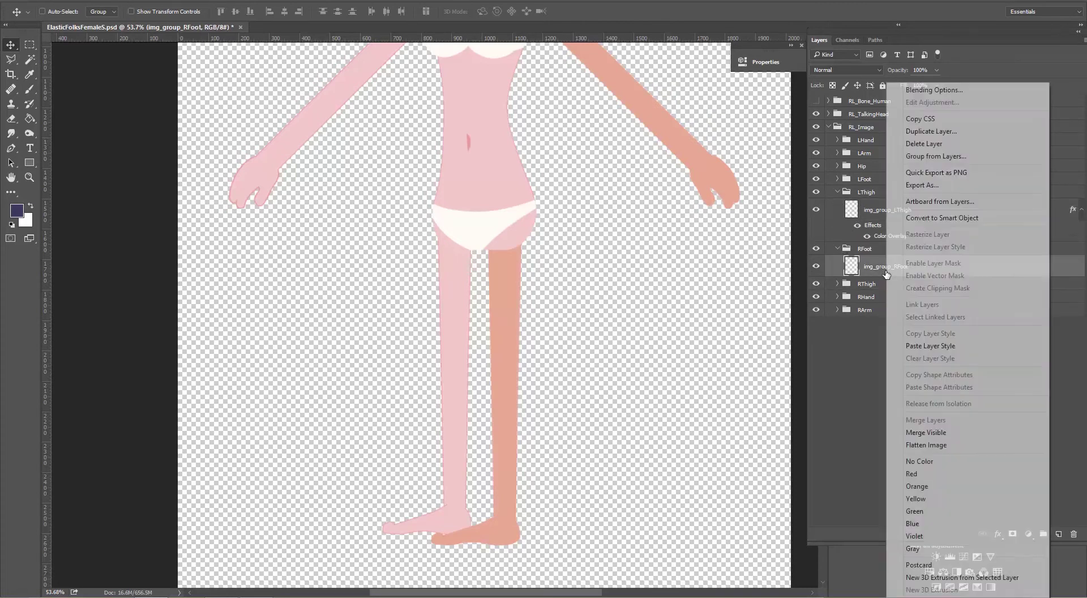
pyautogui.click(889, 348)
pyautogui.click(838, 306)
pyautogui.rightClick(898, 332)
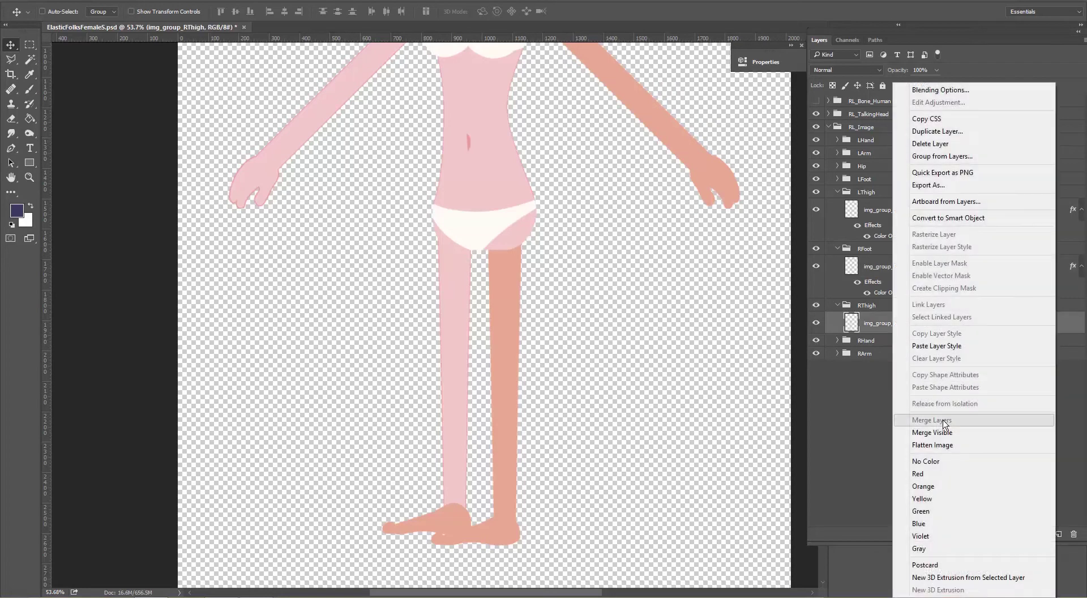
pyautogui.click(935, 346)
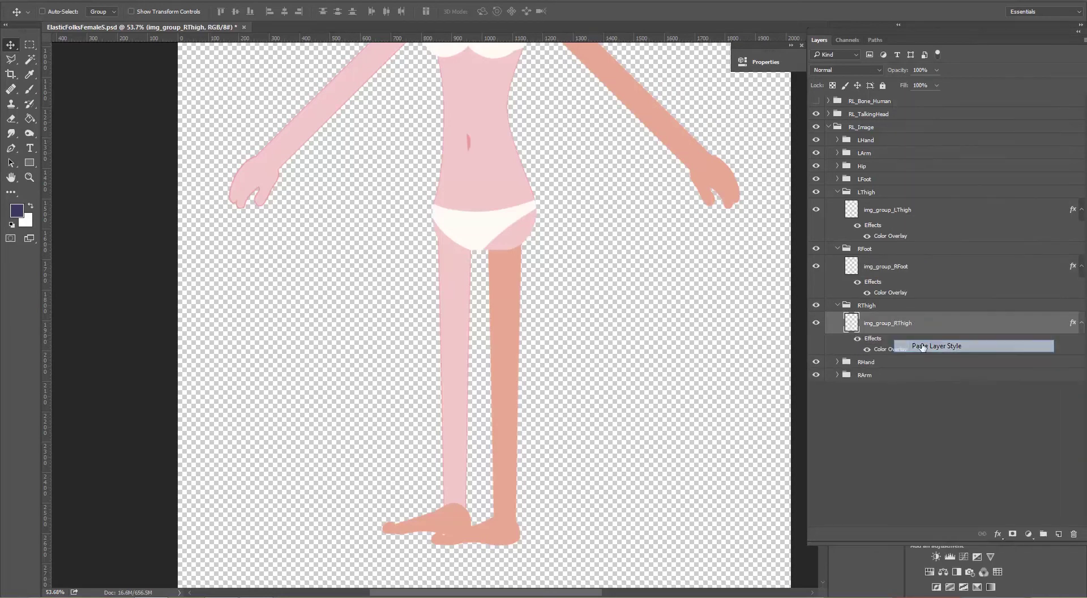
# Step: Paste the skin layer style onto all RHand layers from 00_Relaxed through 29_Open, and collapse the group
pyautogui.click(837, 362)
pyautogui.click(862, 382)
pyautogui.scroll(-10, 926, 374)
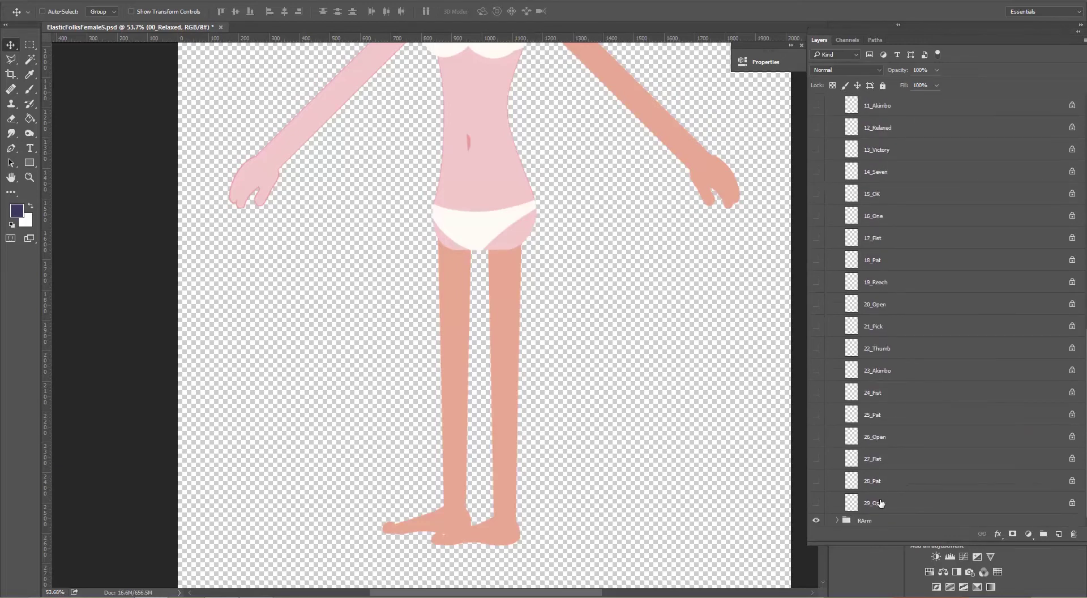
pyautogui.keyDown('shift'); pyautogui.click(881, 503); pyautogui.keyUp('shift')
pyautogui.rightClick(884, 488)
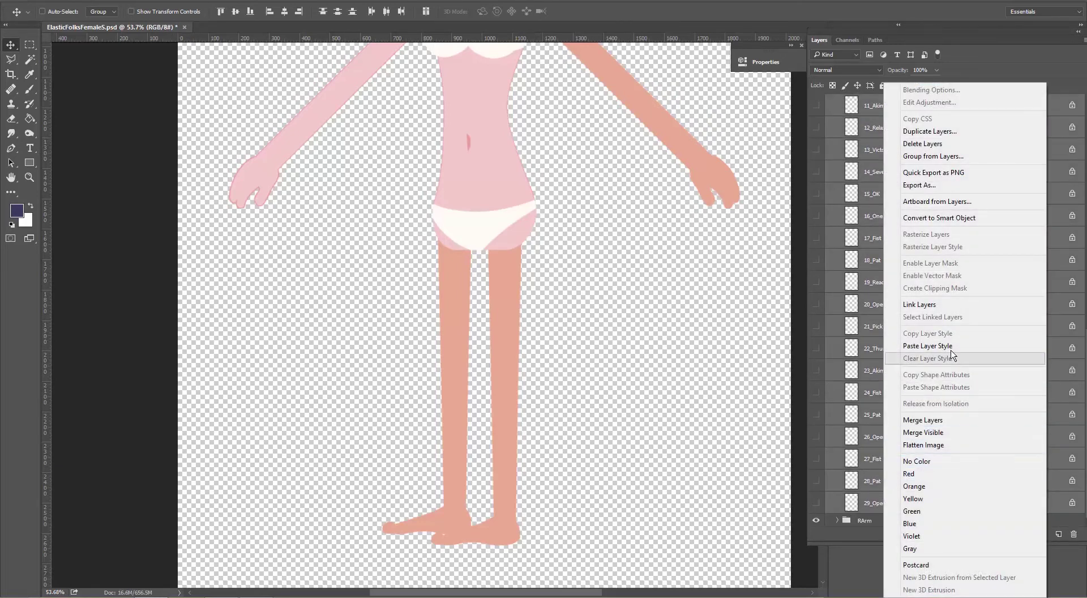
pyautogui.click(943, 346)
pyautogui.scroll(7, 912, 286)
pyautogui.scroll(1, 903, 228)
pyautogui.click(851, 183)
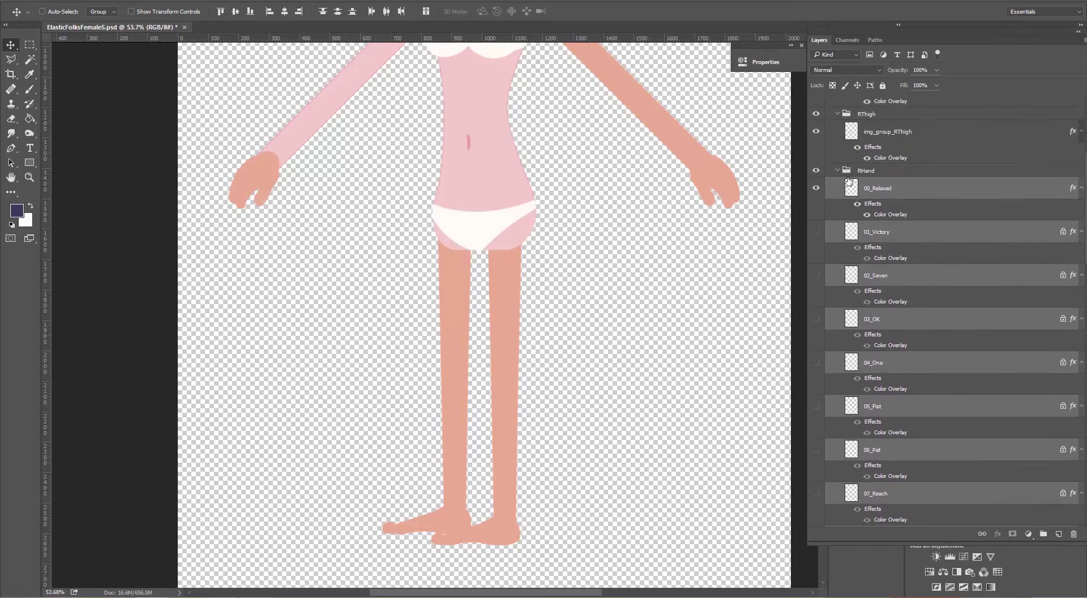
pyautogui.click(838, 181)
# Step: Paste the skin layer style onto the img_group_RArm layer in the RArm group
pyautogui.click(837, 376)
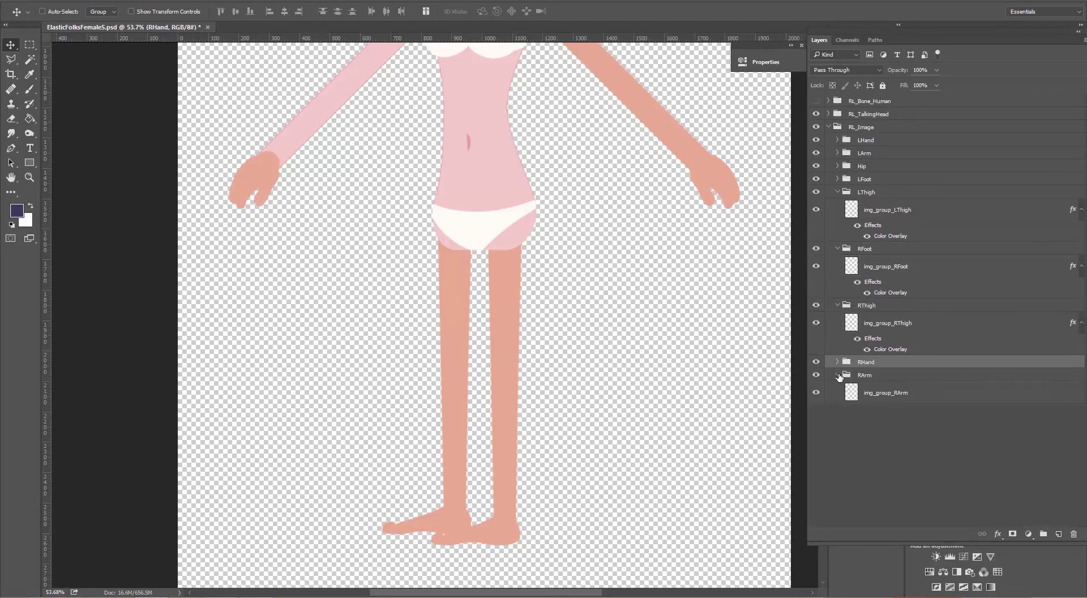
pyautogui.rightClick(887, 397)
pyautogui.click(907, 349)
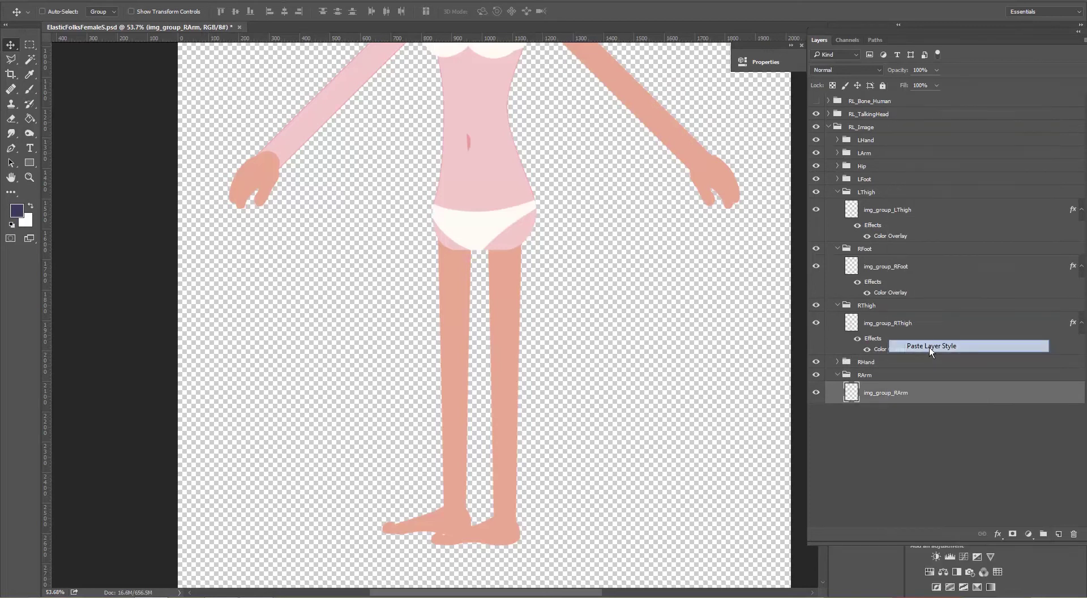
pyautogui.scroll(5, 911, 326)
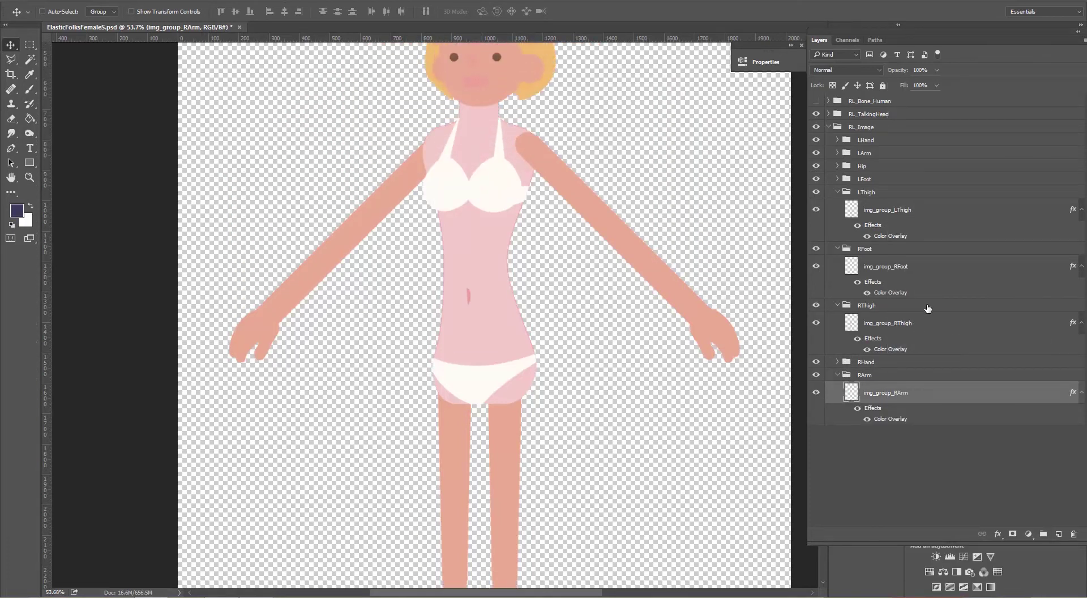
# Step: Collapse the LThigh, RThigh and RFoot groups inside RL_Image
pyautogui.click(838, 193)
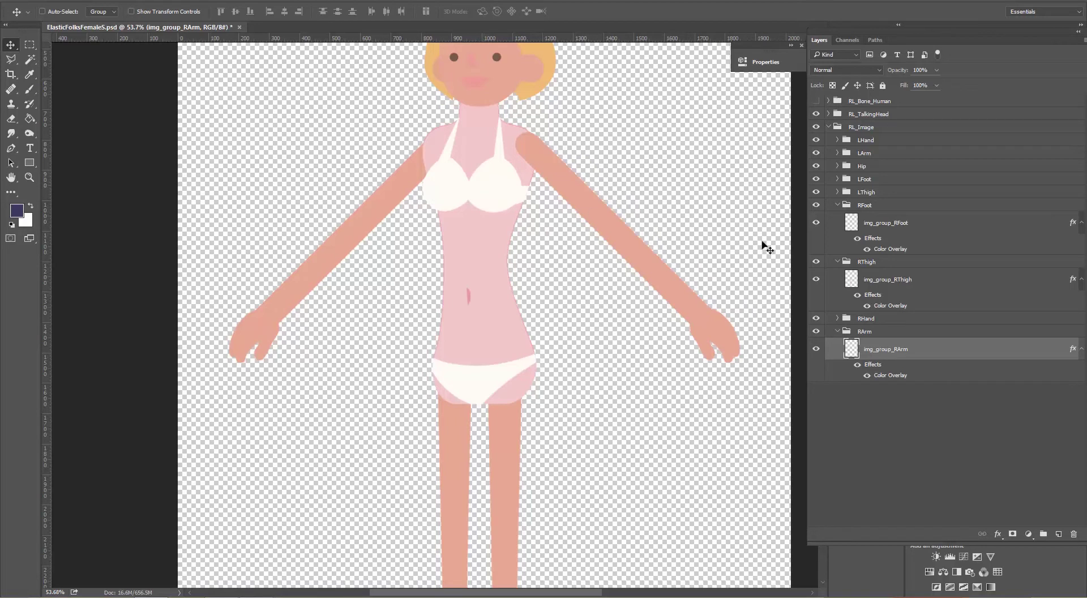
pyautogui.click(838, 262)
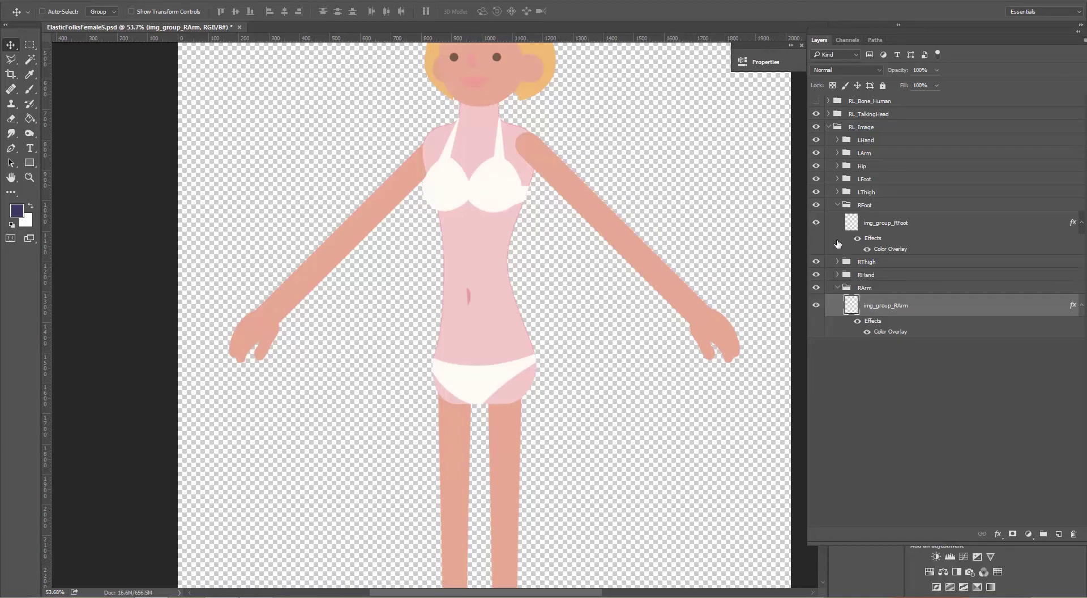
pyautogui.click(839, 206)
# Step: Select the white bikini top and bottom on the img_group_Hip layer with the Magic Wand and copy them to a new layer
pyautogui.click(839, 166)
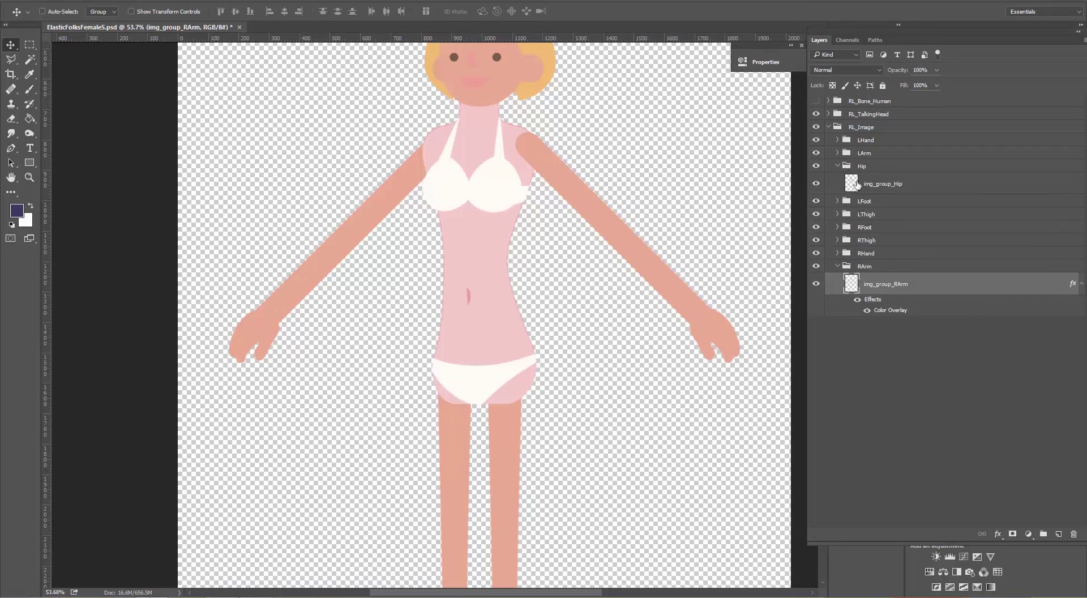
pyautogui.click(881, 190)
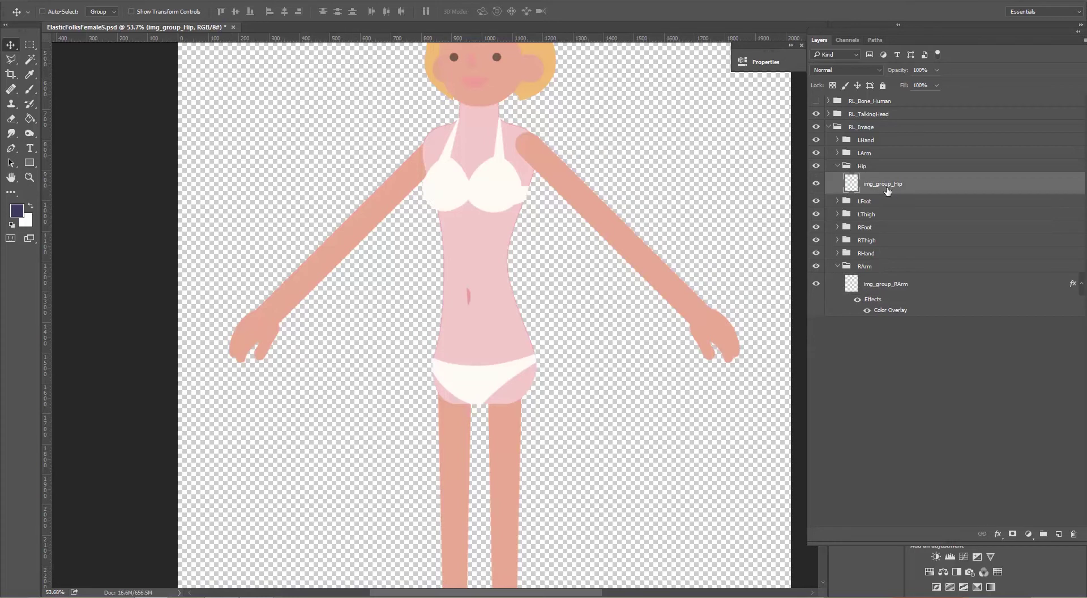
pyautogui.click(28, 61)
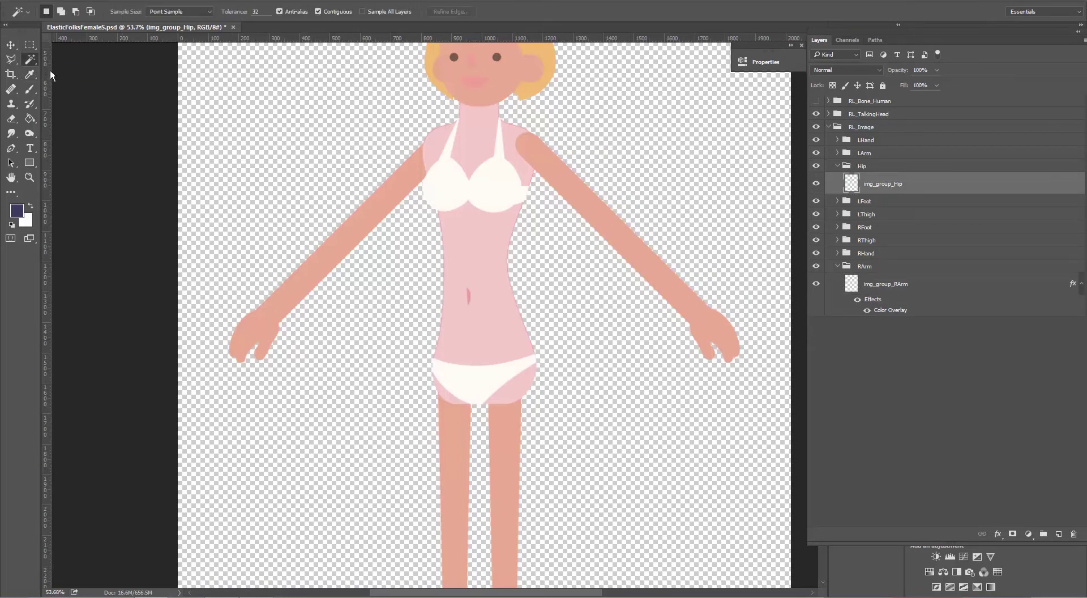
pyautogui.click(448, 184)
pyautogui.press('shift')
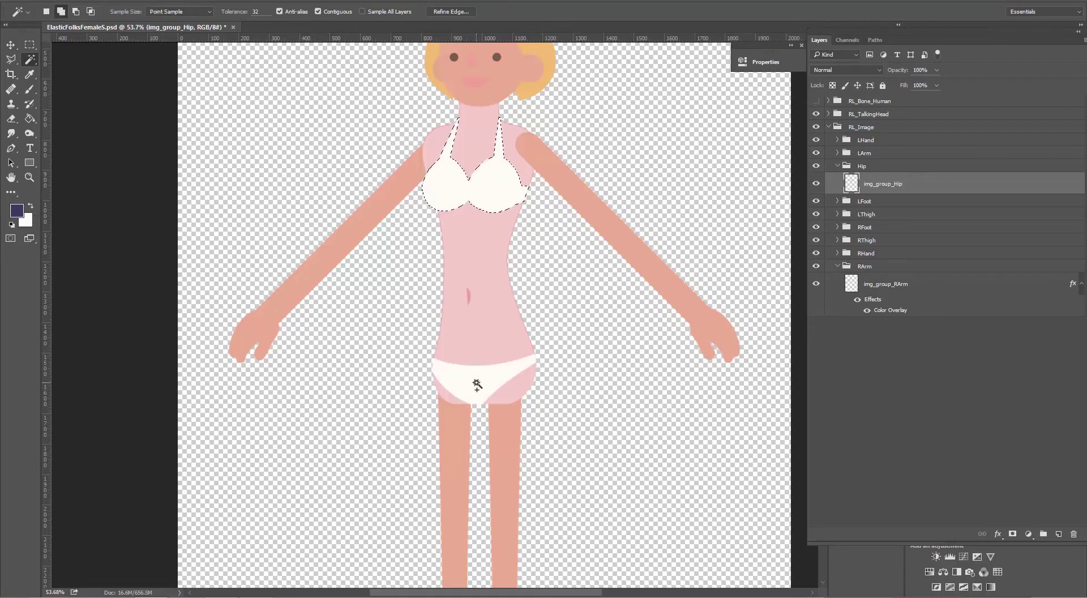
pyautogui.keyDown('shift'); pyautogui.click(477, 385); pyautogui.keyUp('shift')
pyautogui.hotkey('ctrl', 'j')
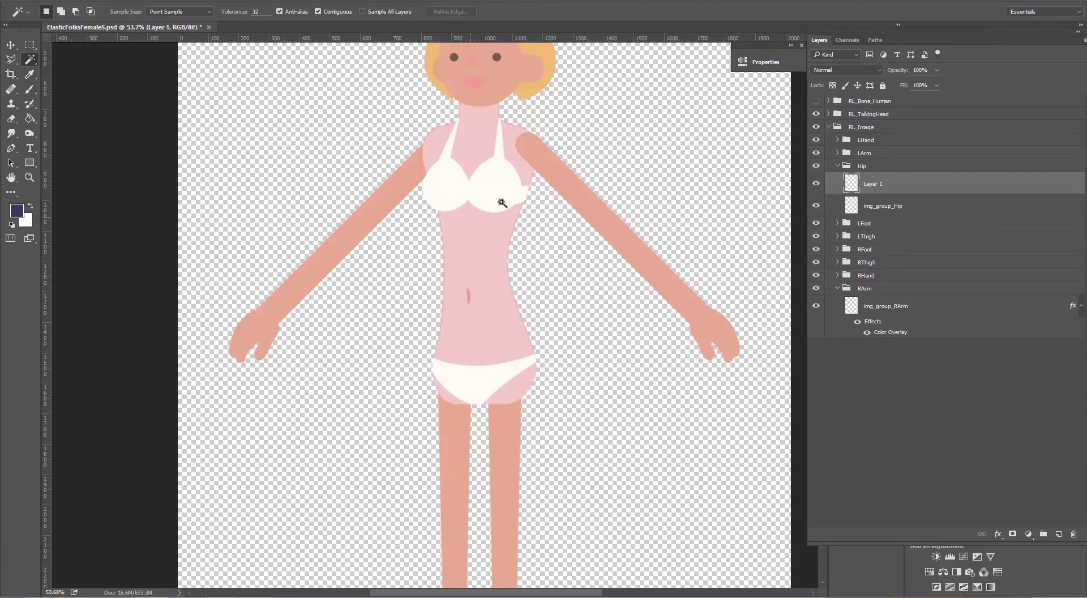
# Step: Paste the skin layer style onto the img_group_Hip layer beneath the copied bikini
pyautogui.click(882, 208)
pyautogui.rightClick(882, 208)
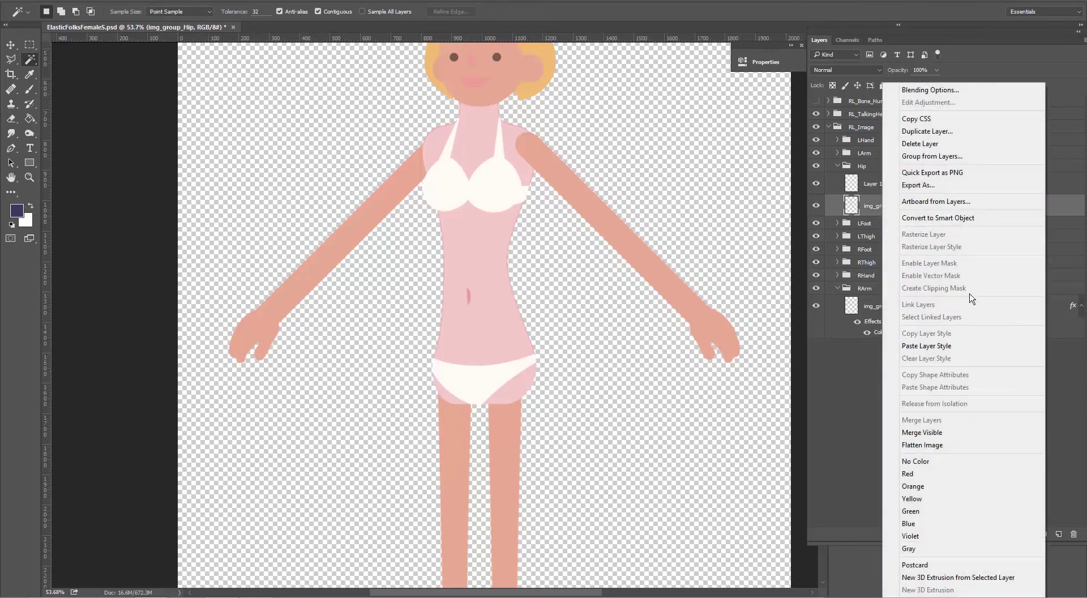
pyautogui.click(958, 346)
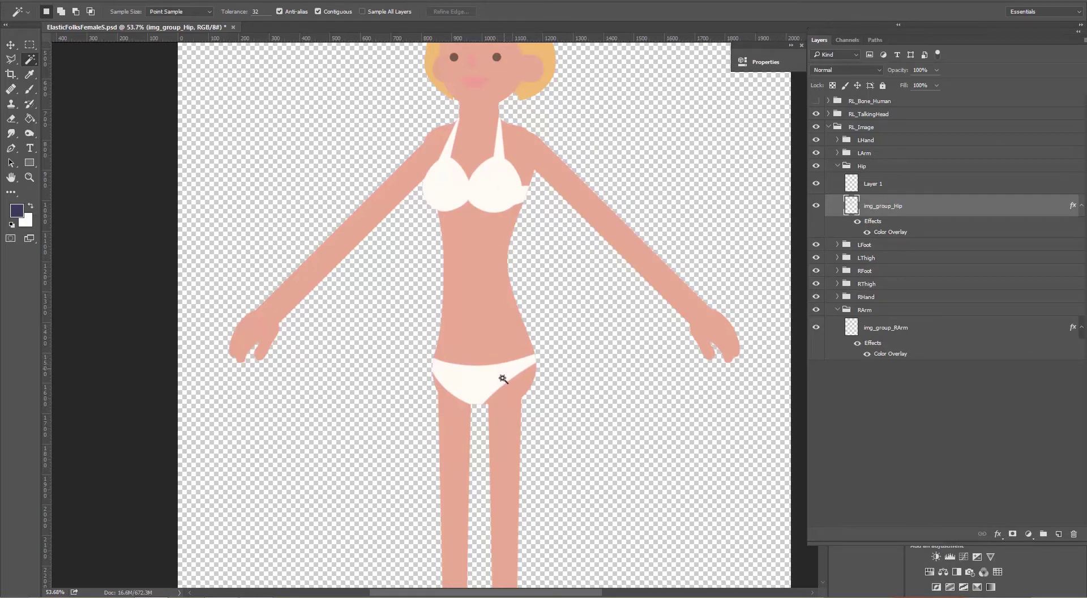
# Step: Merge the copied bikini layer with the recolored img_group_Hip layer
pyautogui.keyDown('ctrl'); pyautogui.click(892, 187); pyautogui.keyUp('ctrl')
pyautogui.rightClick(892, 187)
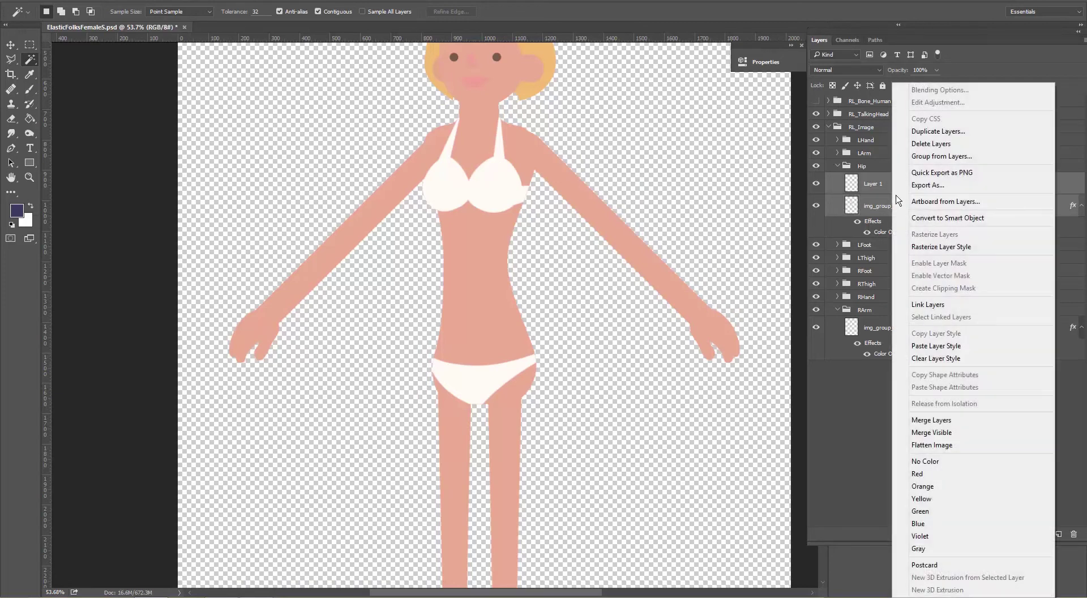
pyautogui.click(947, 420)
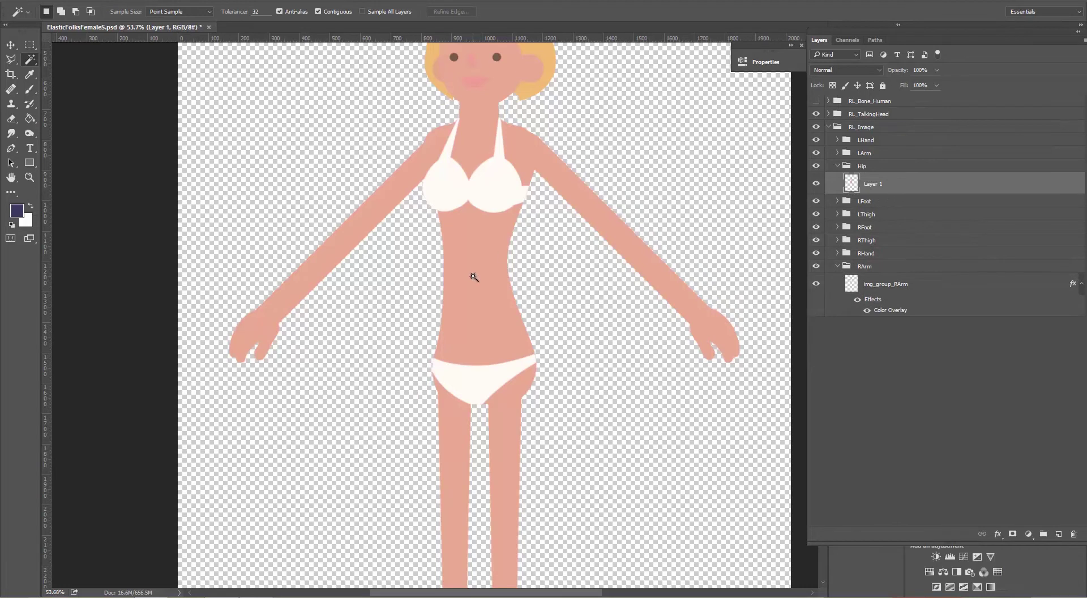
# Step: Examine the recolored skin from the legs up to the head, and look closely at the face
pyautogui.scroll(-3, 560, 321)
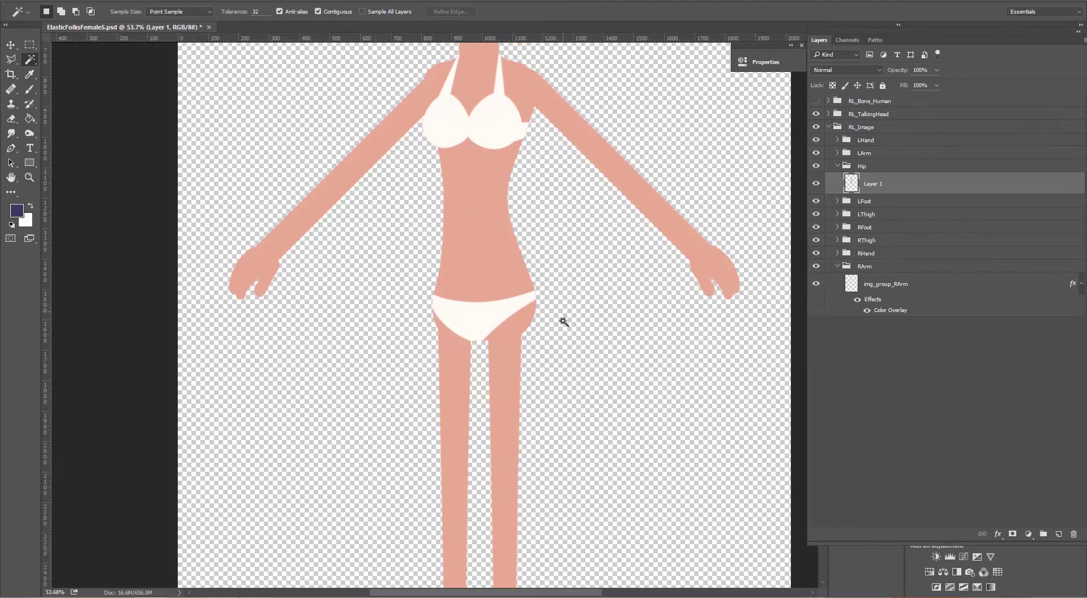
pyautogui.scroll(-3, 564, 321)
pyautogui.scroll(11, 564, 321)
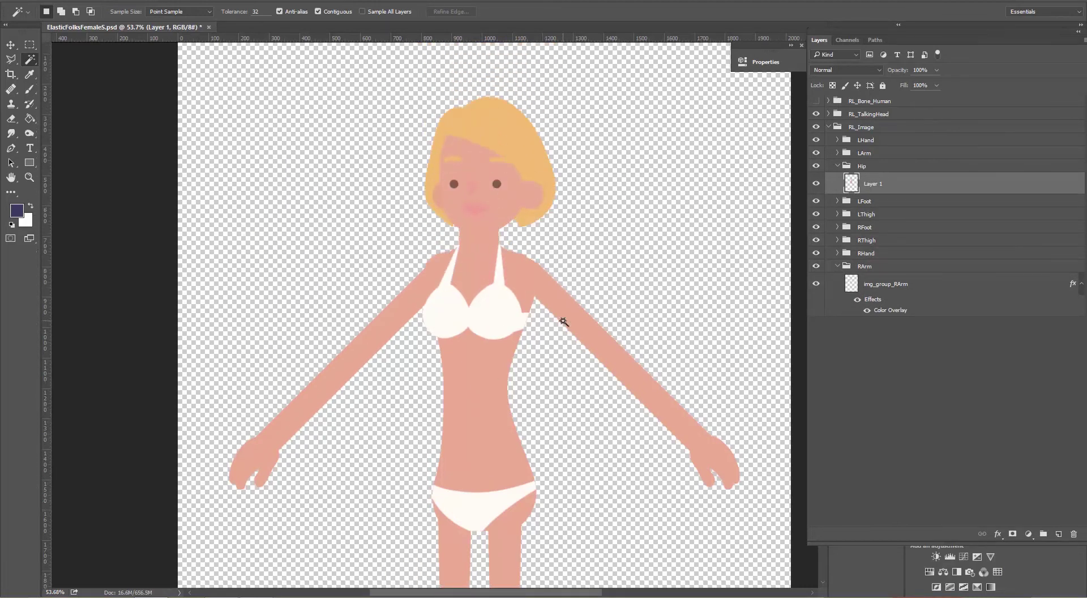
pyautogui.scroll(4, 564, 321)
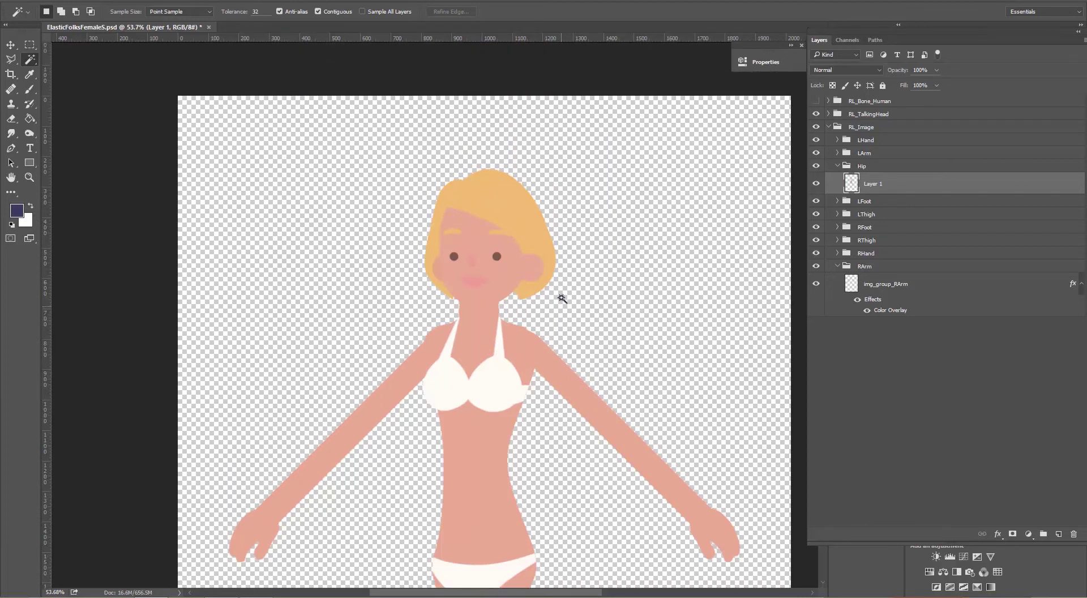
pyautogui.scroll(1, 552, 320)
pyautogui.scroll(3, 555, 340)
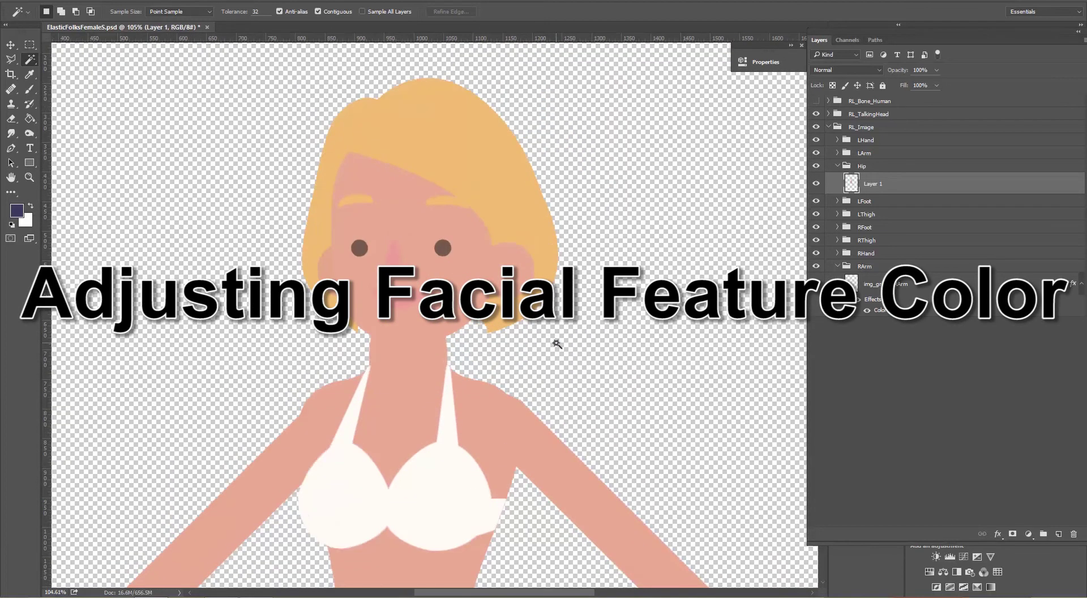
pyautogui.scroll(-1, 558, 343)
pyautogui.scroll(3, 467, 221)
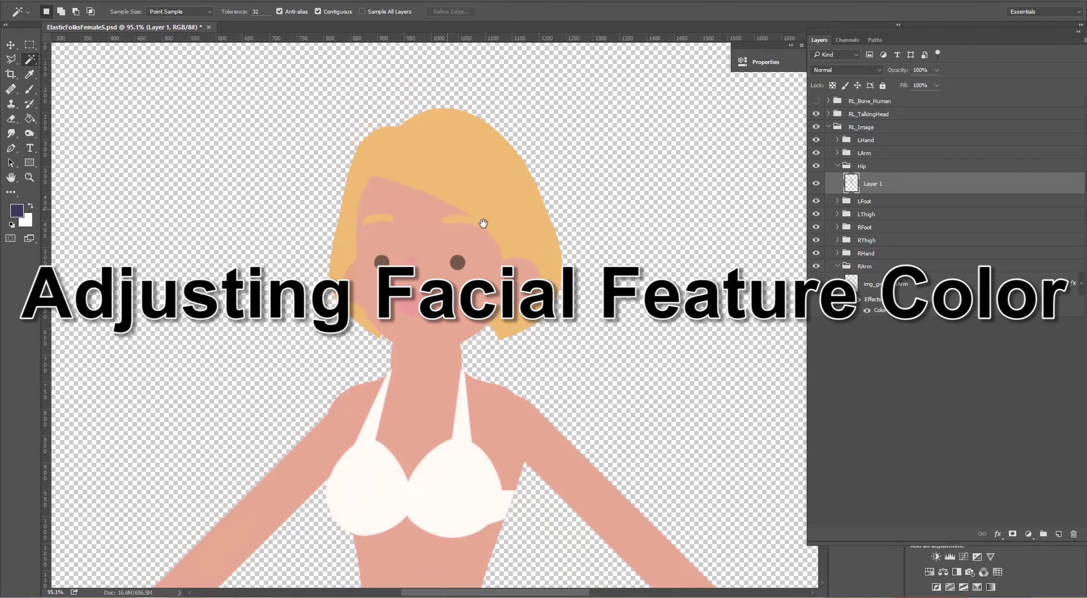
pyautogui.hscroll(-3, 493, 231)
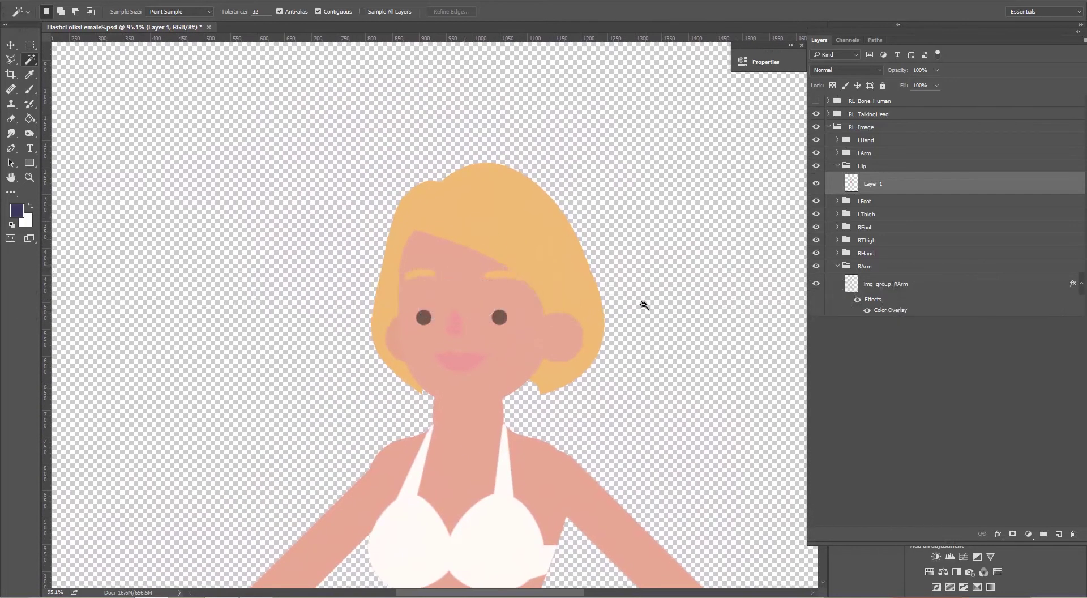
pyautogui.scroll(2, 638, 310)
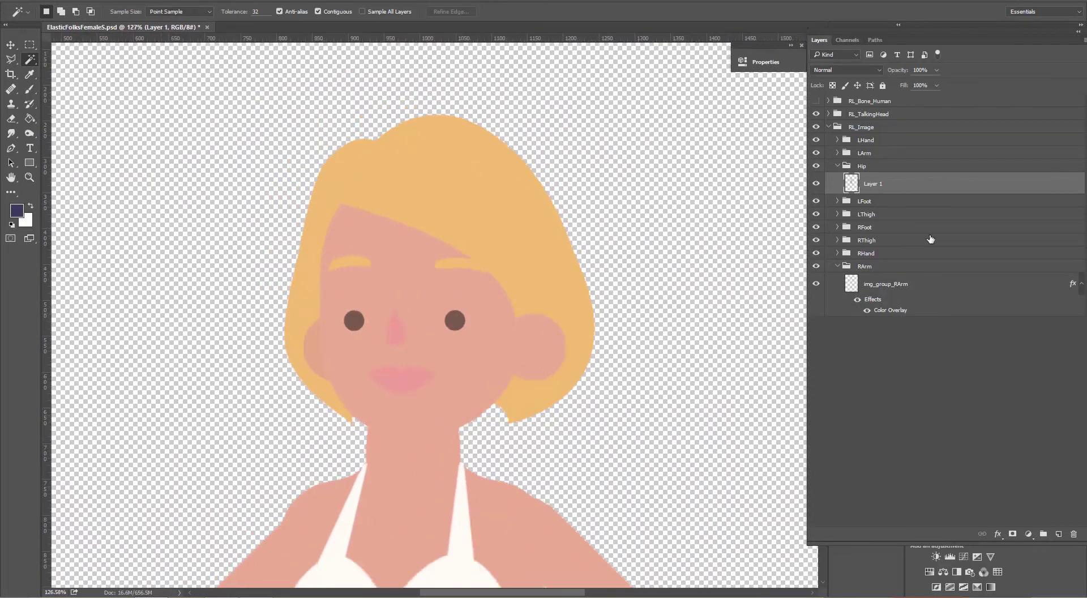
# Step: Collapse the RL_Image group and expand RL_TalkingHead to list the facial feature groups
pyautogui.click(830, 128)
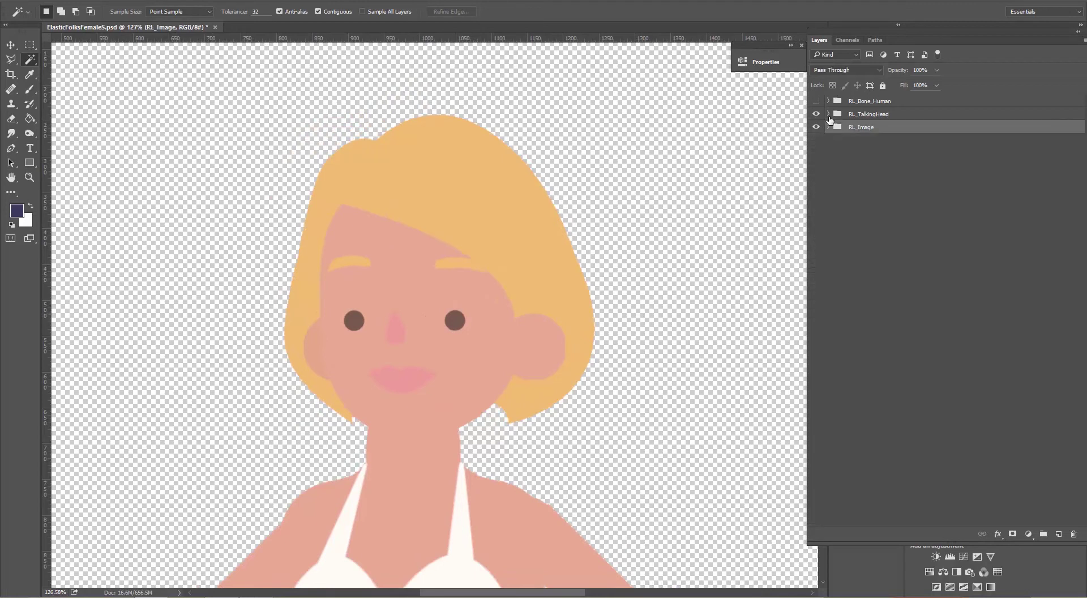
pyautogui.click(829, 114)
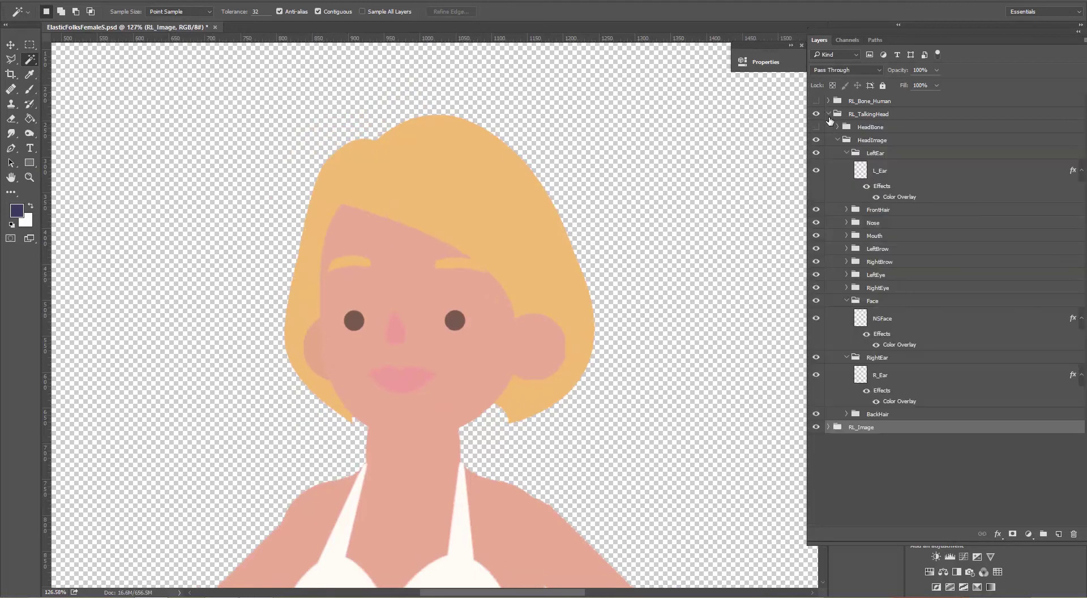
# Step: Collapse the LeftEar group and add a Color Overlay effect to the Normal layer inside the Nose group
pyautogui.click(847, 153)
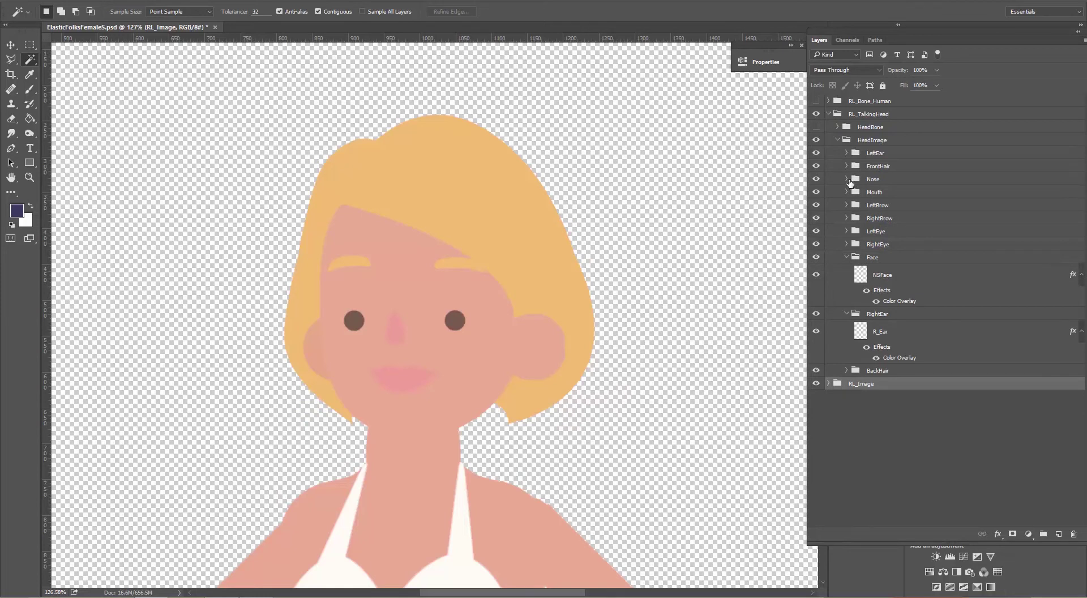
pyautogui.click(847, 179)
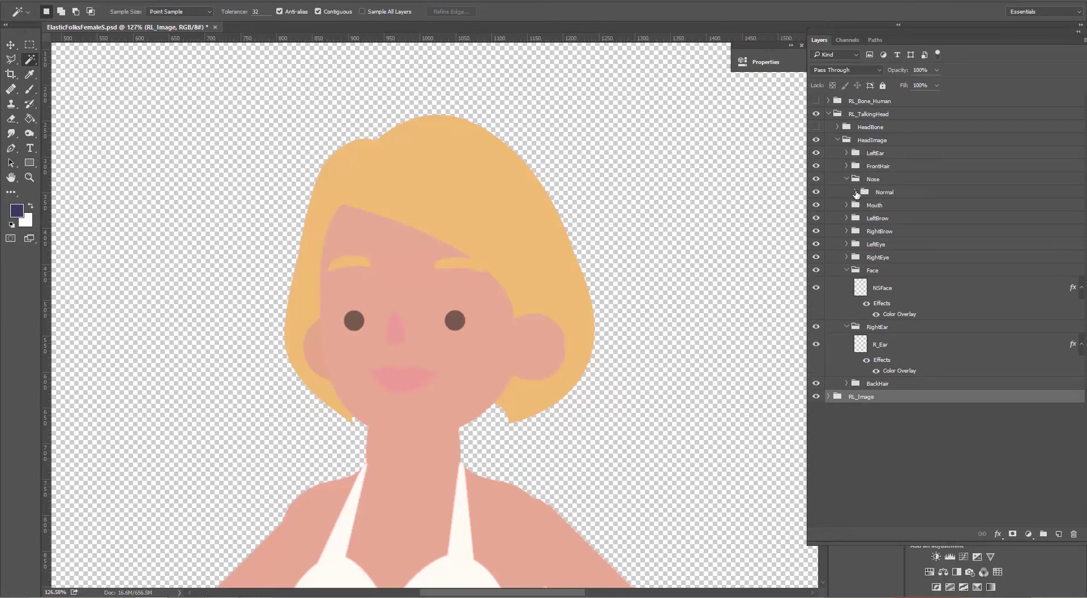
pyautogui.click(856, 192)
pyautogui.click(892, 209)
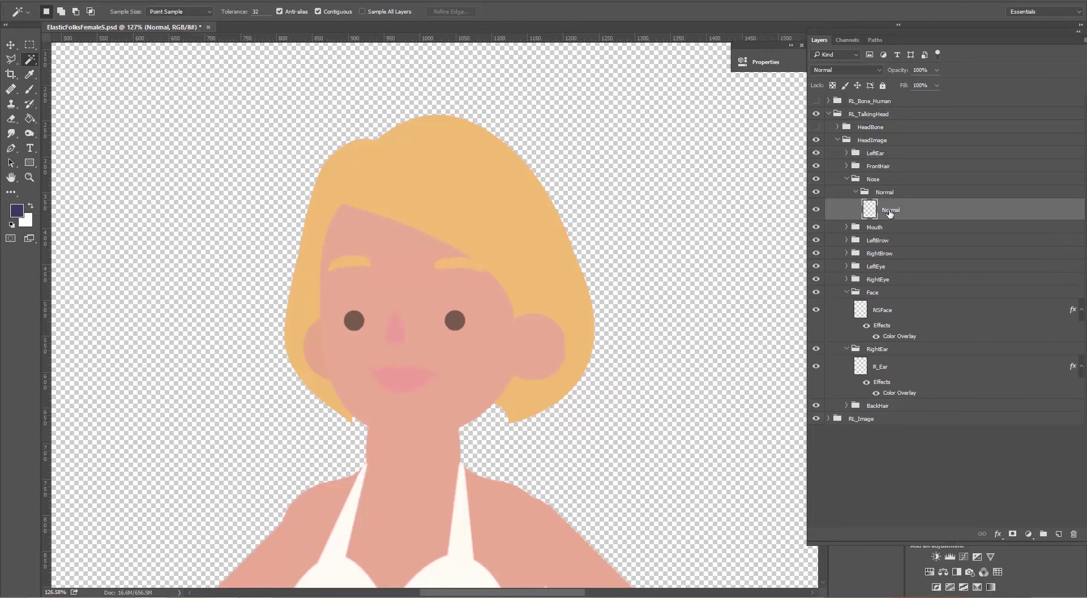
pyautogui.click(999, 534)
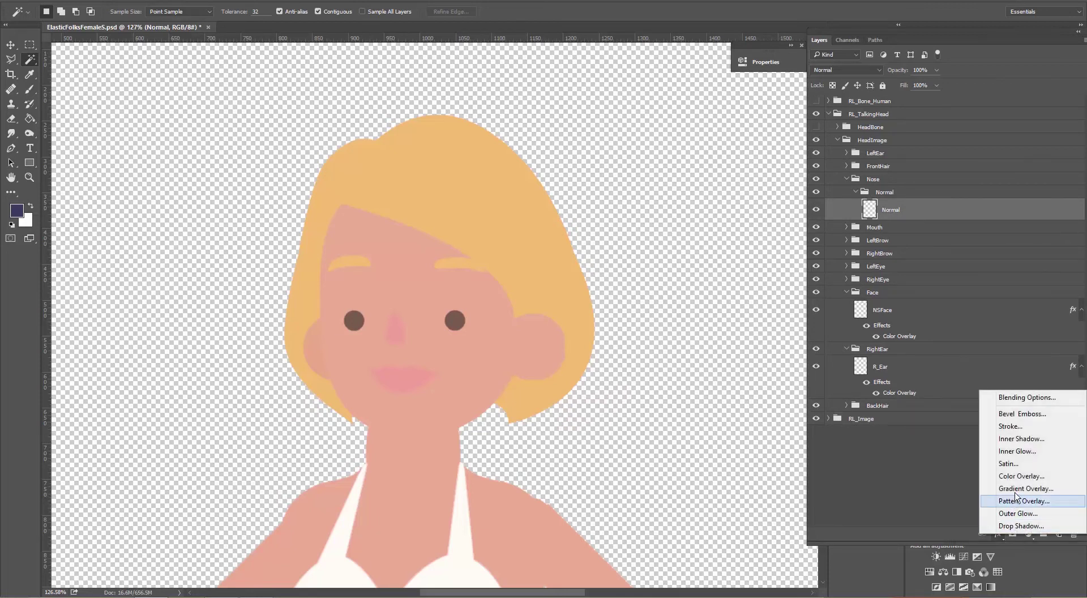
pyautogui.click(1000, 476)
# Step: Set the nose's overlay color to RGB 224, 131, 112, apply the style, and collapse the Nose group
pyautogui.click(913, 304)
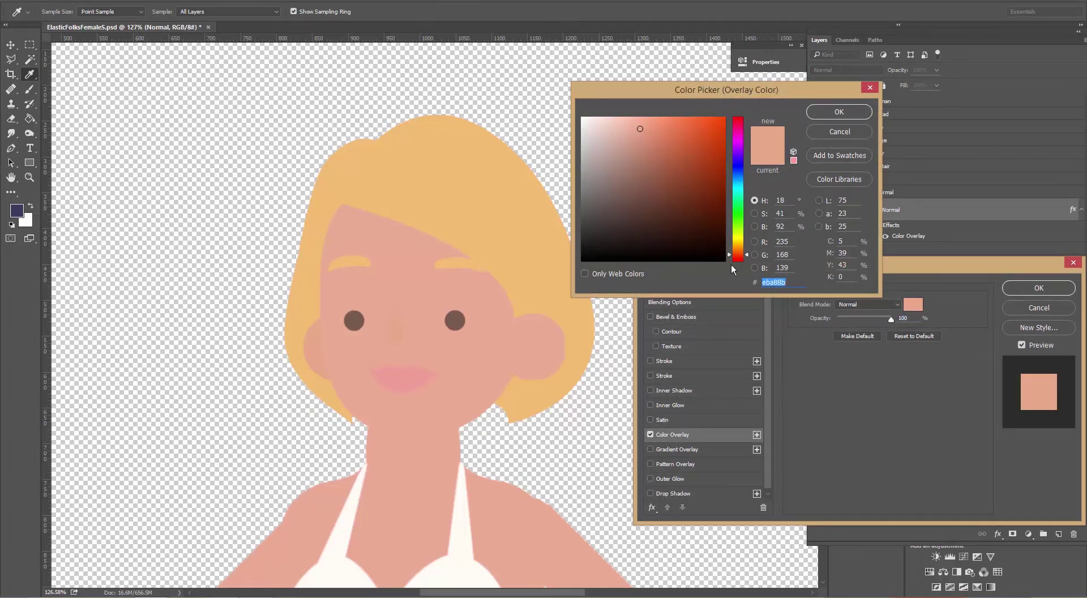
pyautogui.click(791, 242)
pyautogui.press('BackSpace')
pyautogui.press('BackSpace')
pyautogui.press('BackSpace')
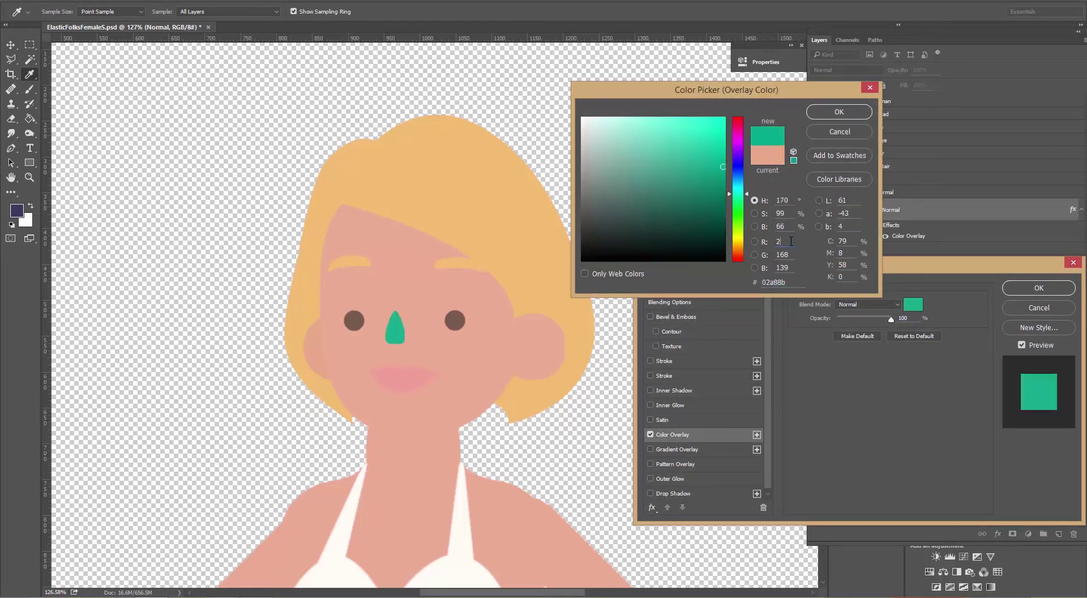
pyautogui.write('224')
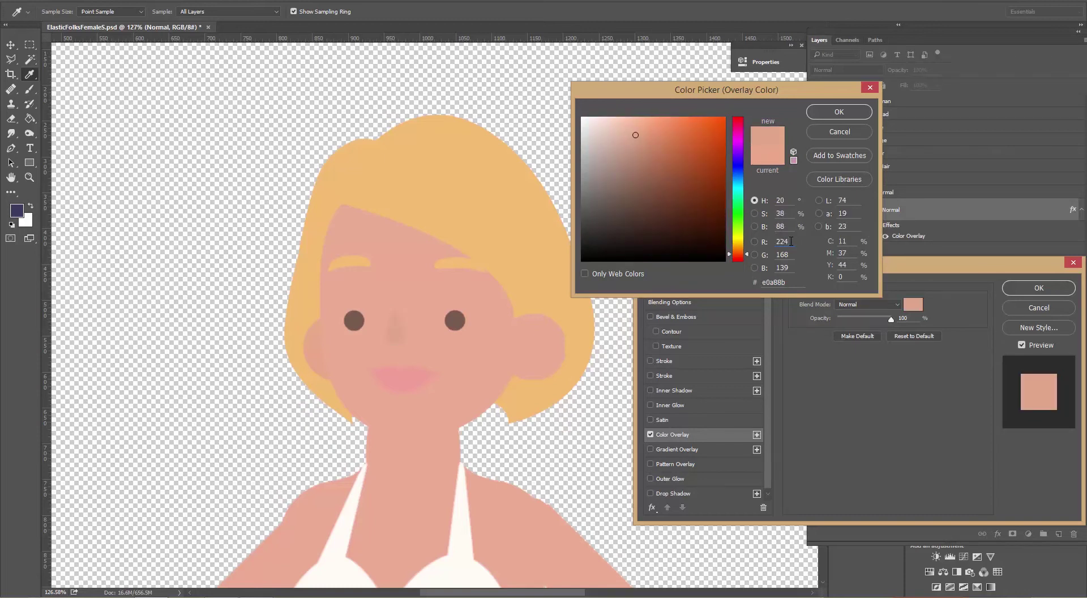
pyautogui.press('Tab')
pyautogui.write('131')
pyautogui.press('Tab')
pyautogui.write('112')
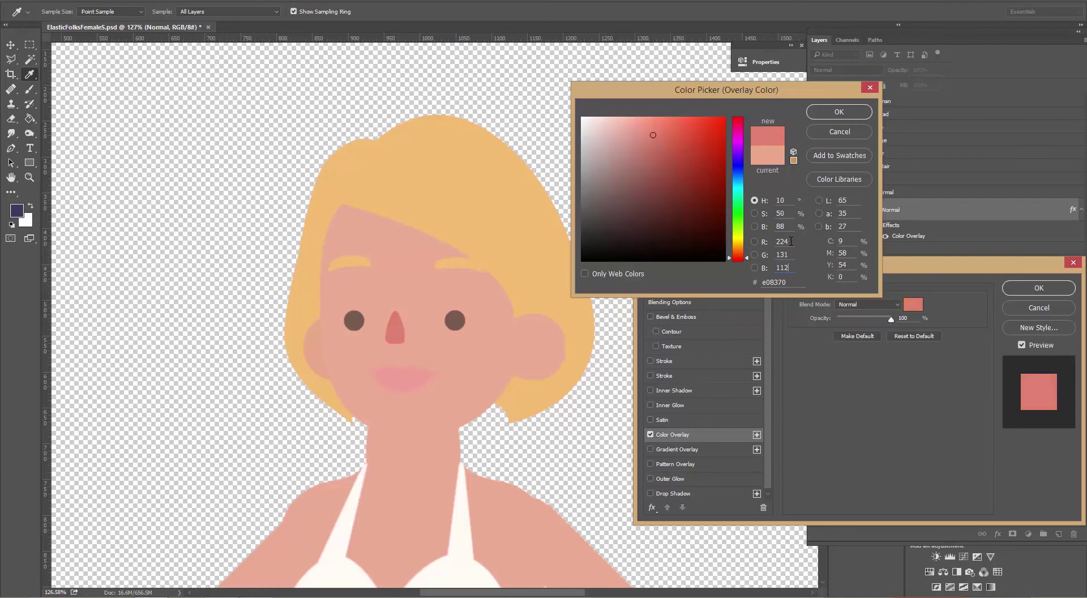
pyautogui.click(840, 115)
pyautogui.click(1058, 291)
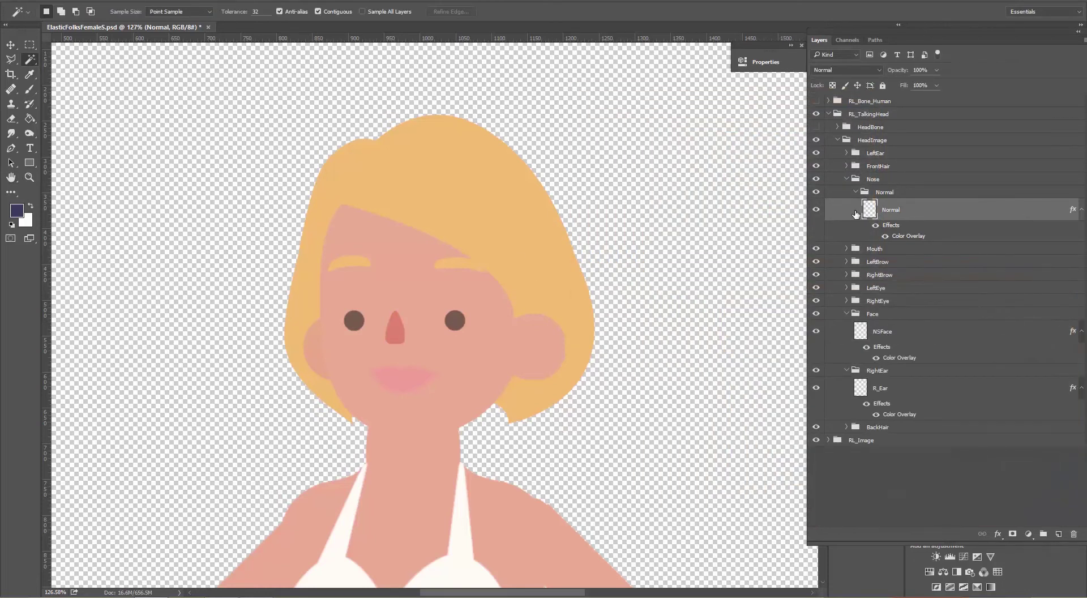
pyautogui.click(856, 193)
pyautogui.click(847, 179)
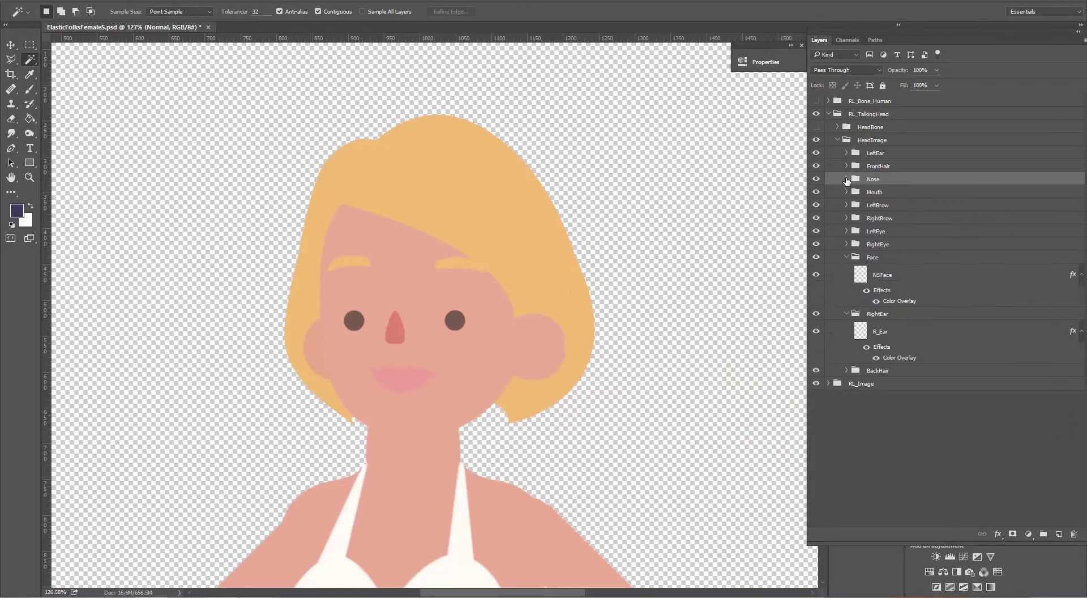
pyautogui.click(848, 194)
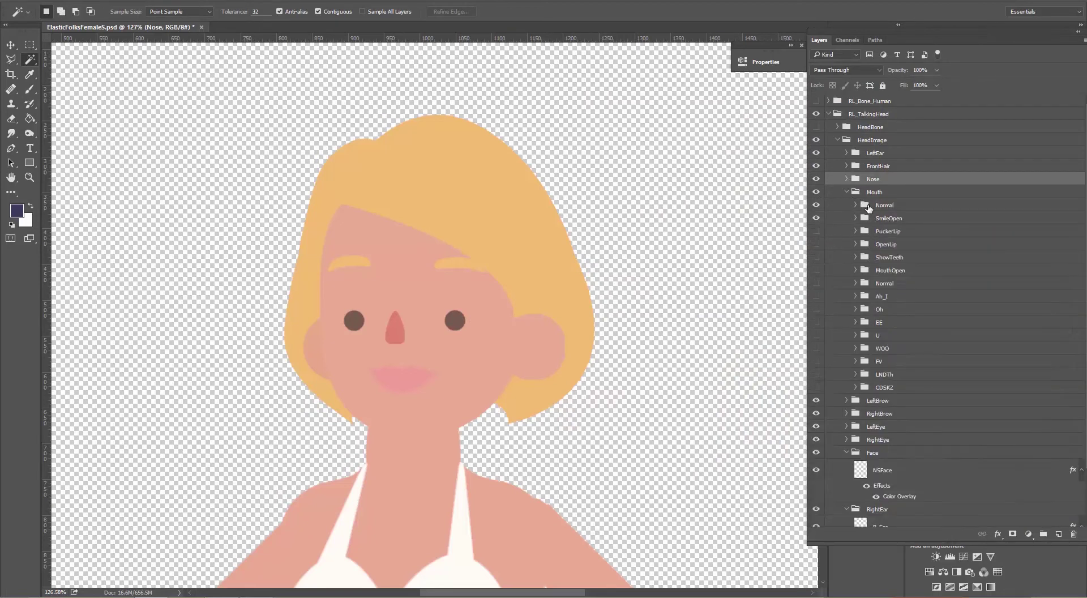
pyautogui.click(847, 193)
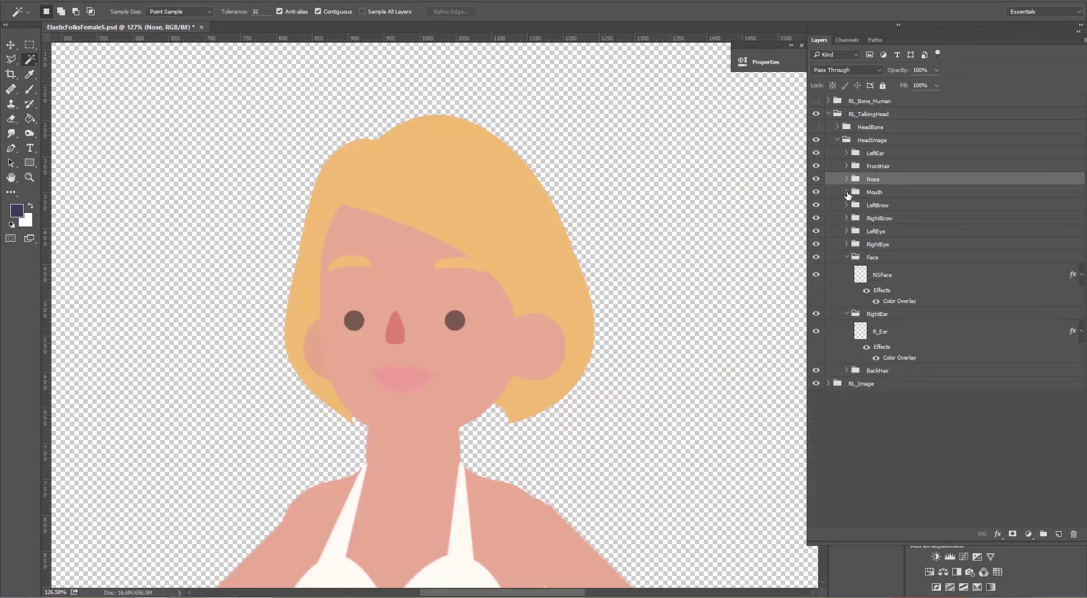
pyautogui.click(848, 193)
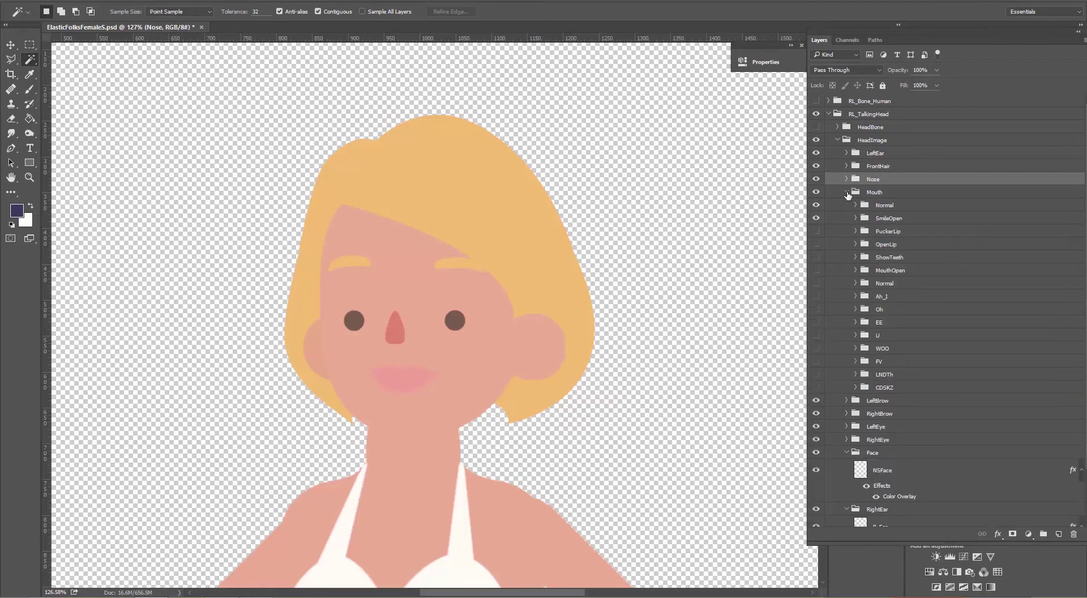
pyautogui.click(847, 193)
pyautogui.click(848, 193)
pyautogui.click(848, 193)
pyautogui.click(847, 192)
pyautogui.click(847, 192)
pyautogui.click(846, 192)
pyautogui.click(847, 193)
pyautogui.click(847, 193)
pyautogui.click(847, 193)
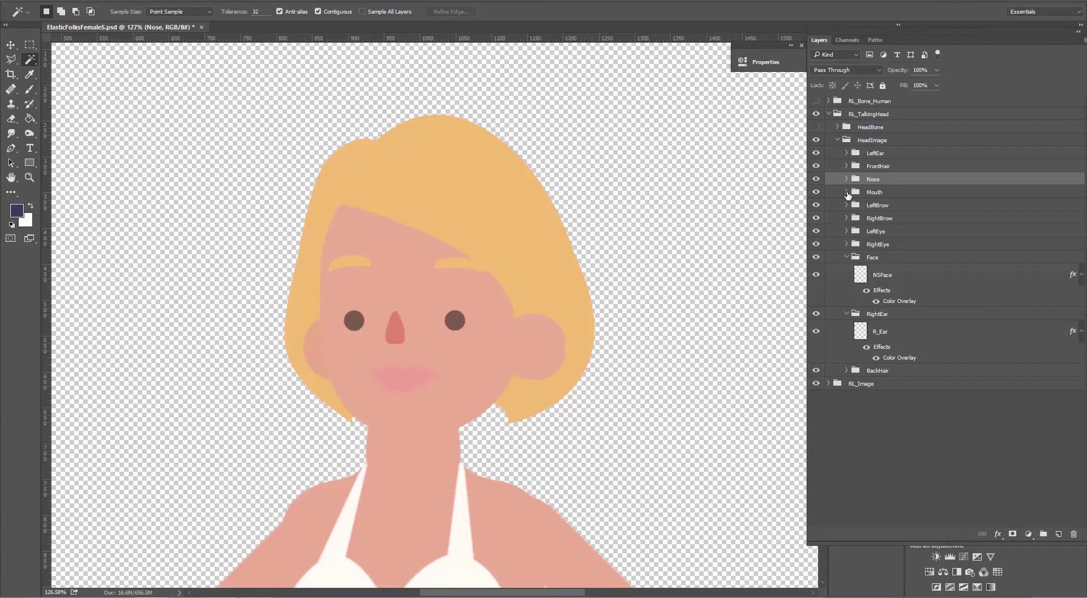
# Step: Expand the Mouth group with all its subgroups and add a Color Overlay effect to its visible Normal layer
pyautogui.click(847, 193)
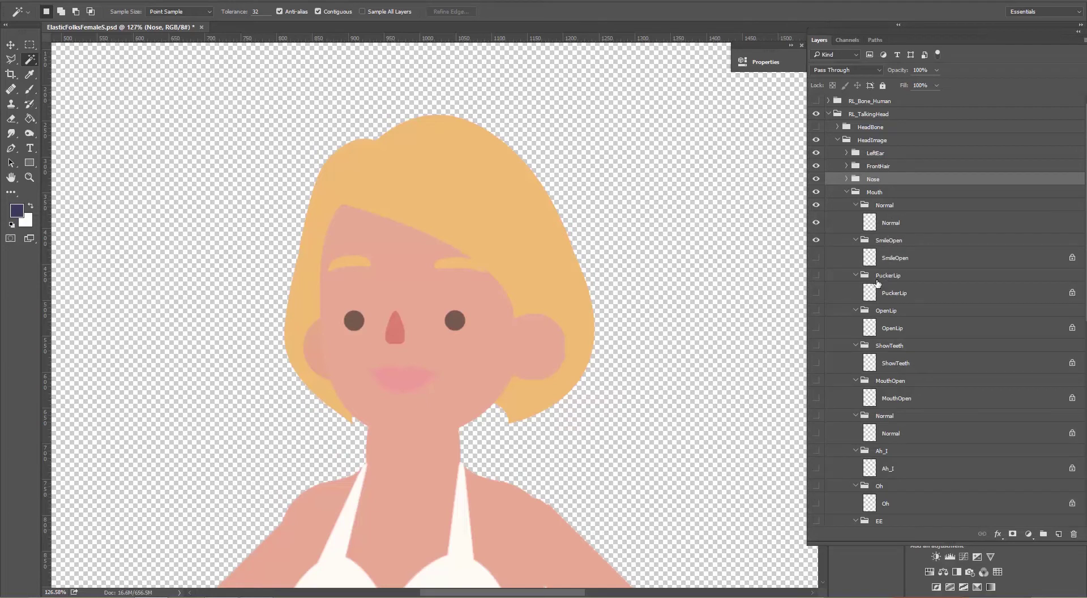
pyautogui.click(895, 225)
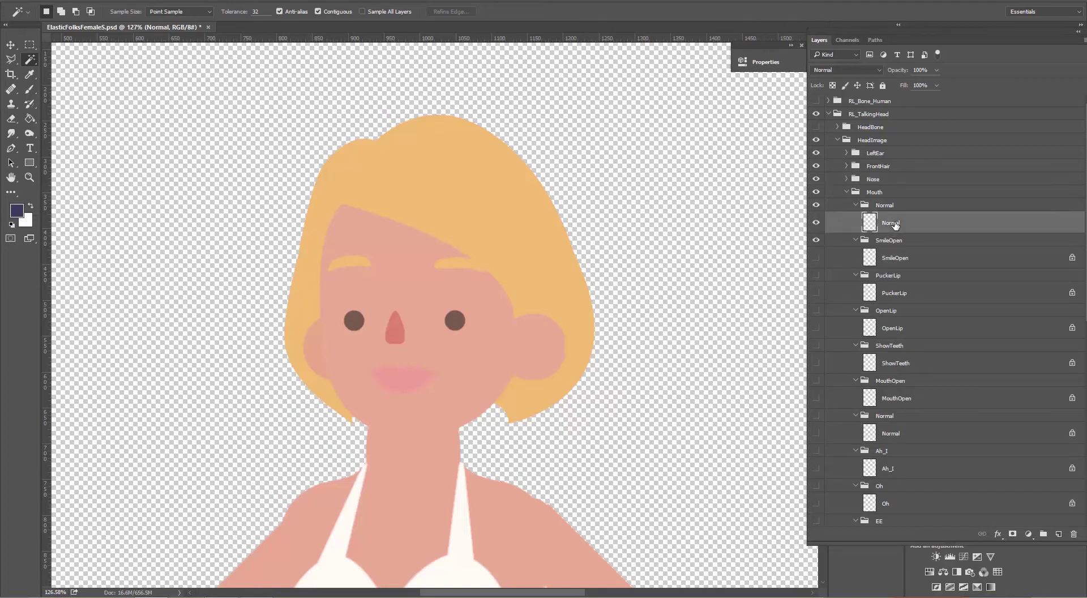
pyautogui.rightClick(895, 224)
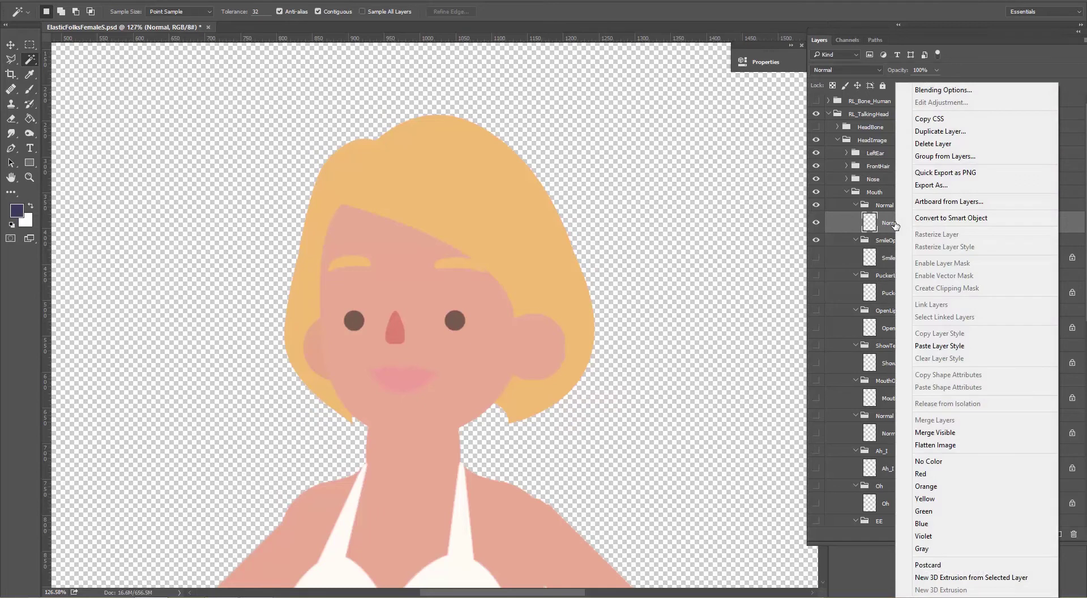
pyautogui.press('Escape')
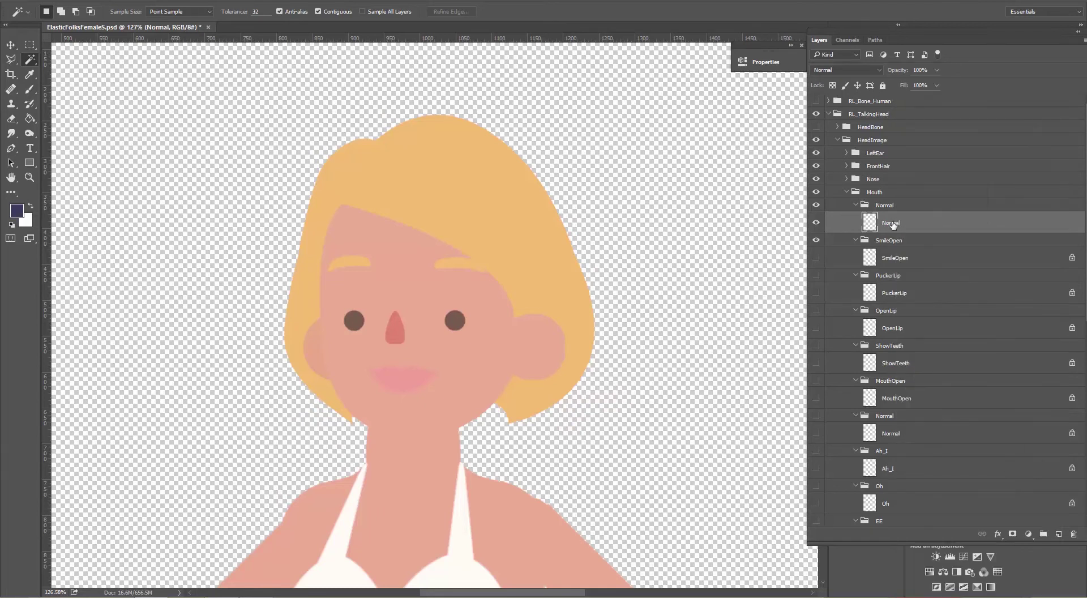
pyautogui.click(1030, 536)
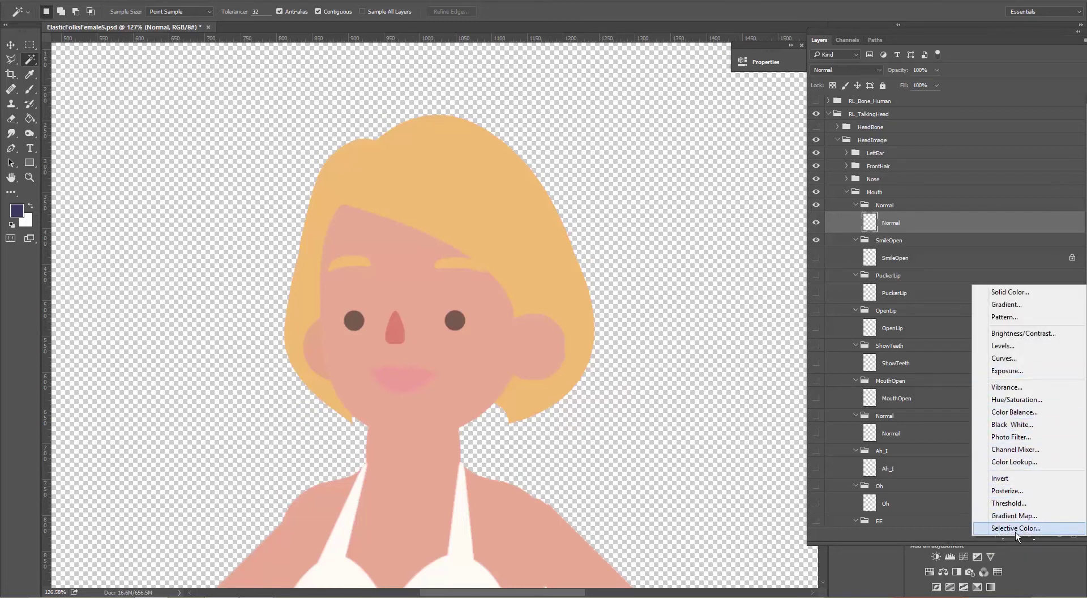
pyautogui.click(953, 536)
pyautogui.click(999, 536)
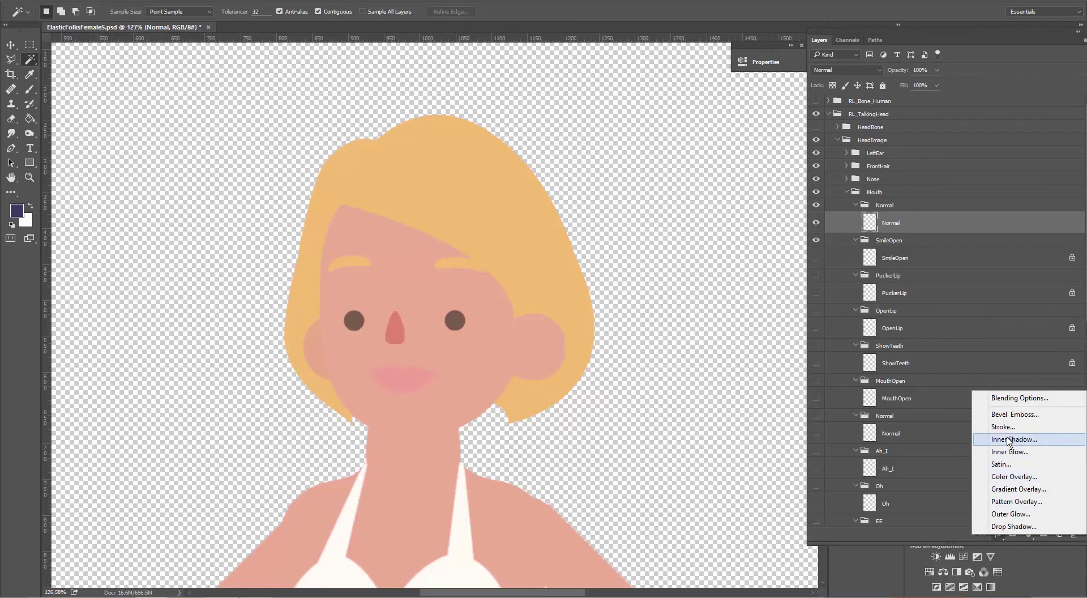
pyautogui.click(1018, 478)
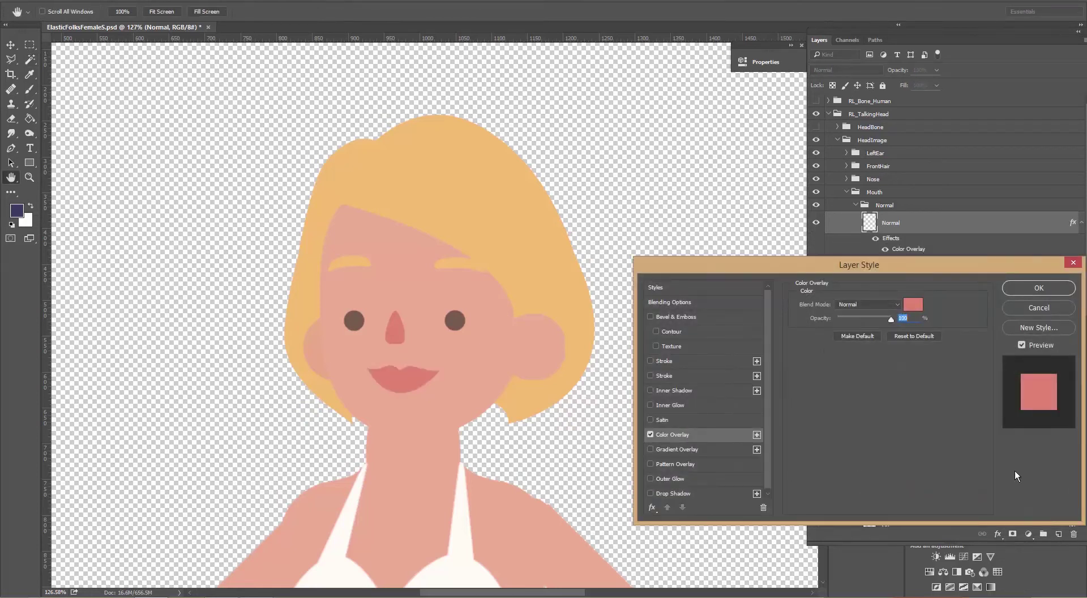
# Step: Set the mouth's overlay color to RGB 246, 108, 85, apply the style, and collapse the Mouth group
pyautogui.click(906, 306)
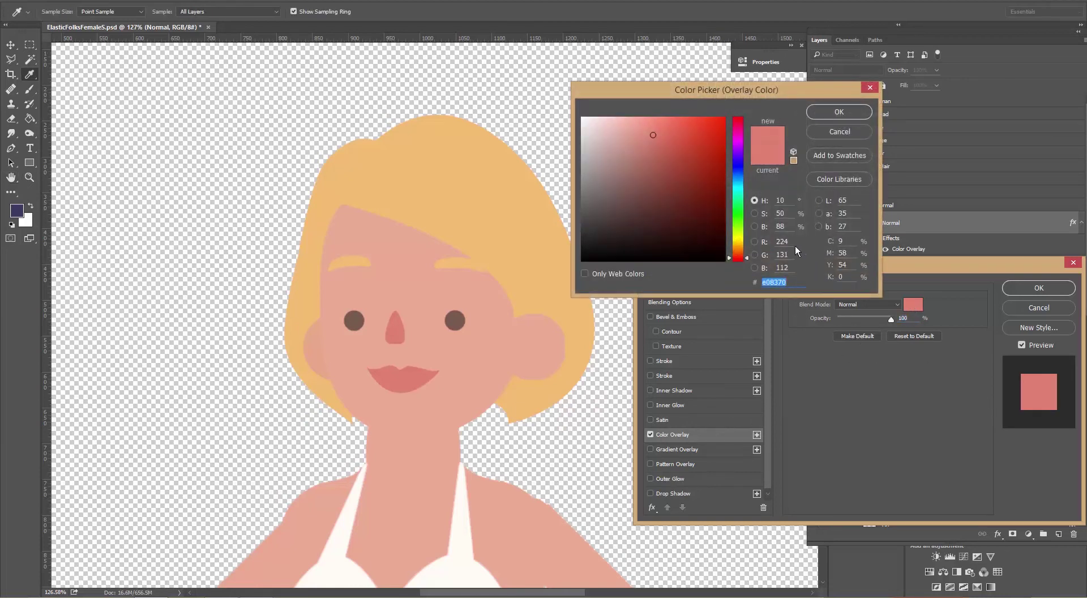
pyautogui.moveTo(790, 245); pyautogui.dragTo(776, 242)
pyautogui.write('246')
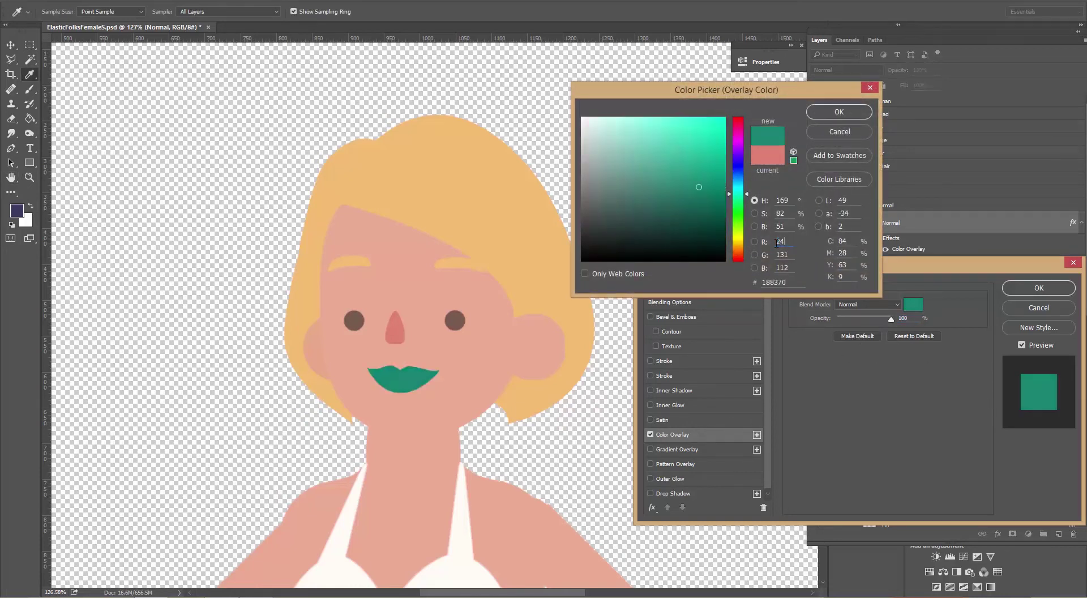
pyautogui.press('Tab')
pyautogui.write('108')
pyautogui.press('Tab')
pyautogui.write('85')
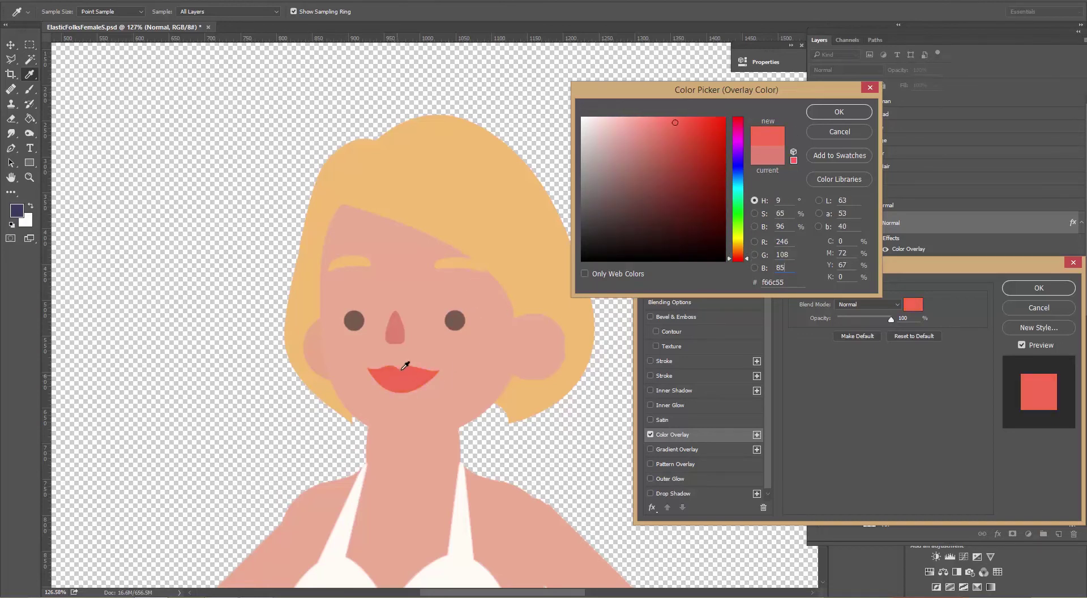
pyautogui.click(830, 114)
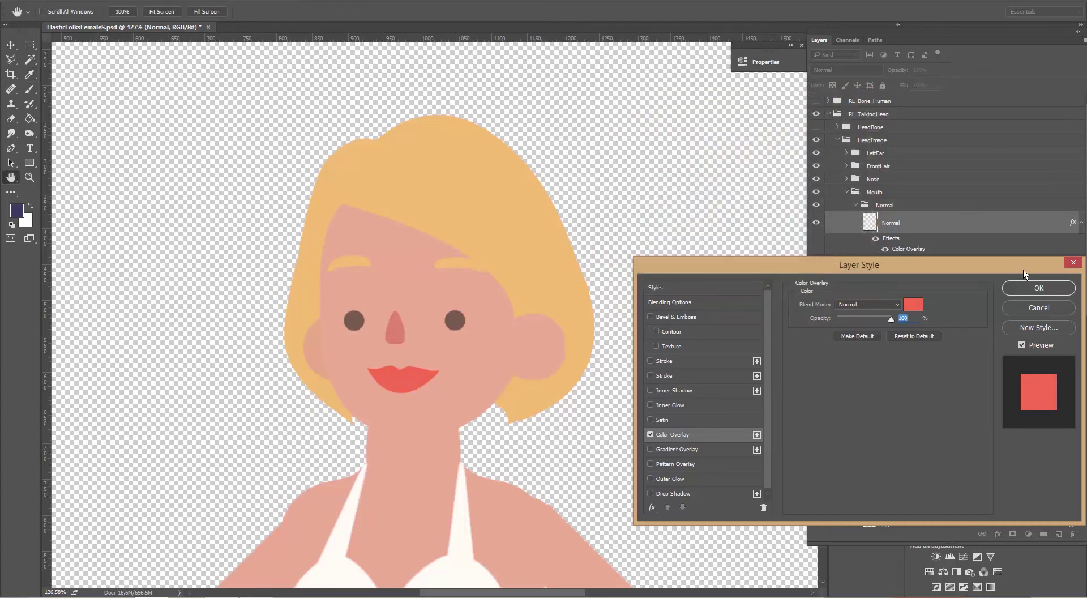
pyautogui.click(1038, 288)
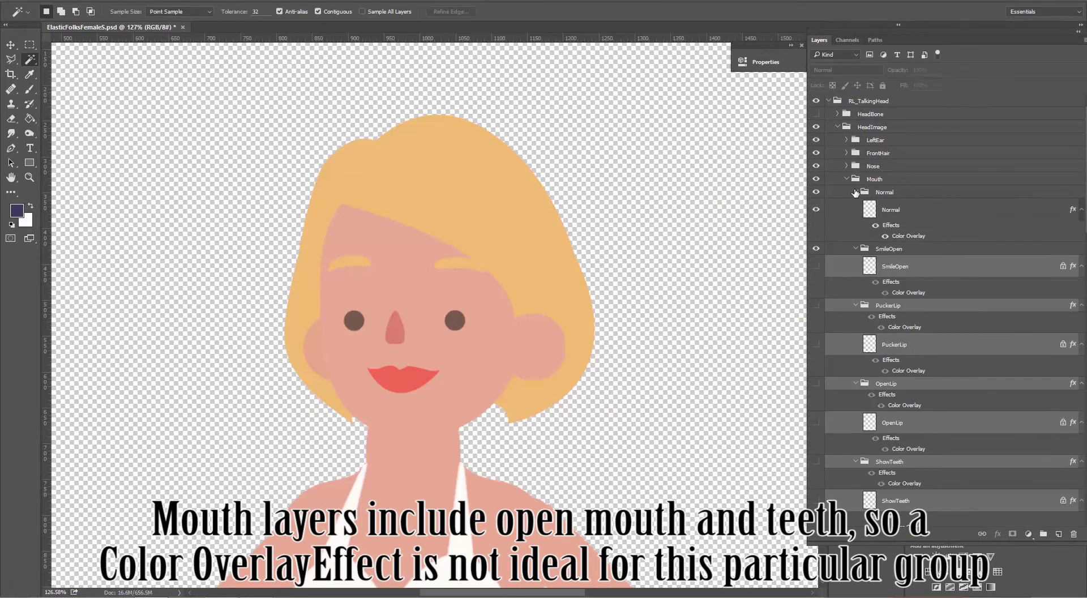
pyautogui.click(856, 192)
pyautogui.click(847, 179)
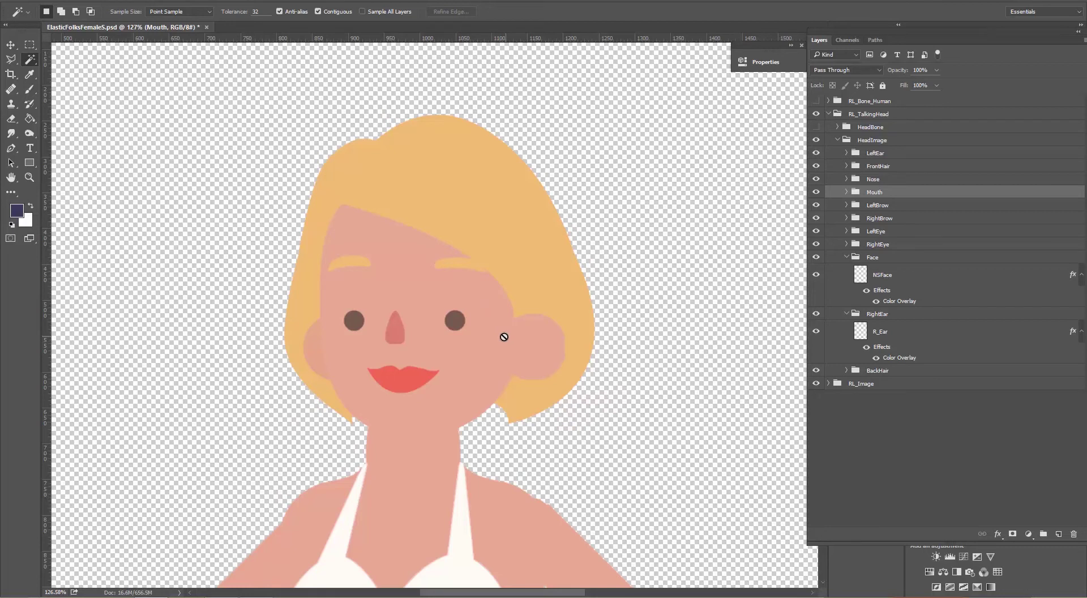
# Step: Expand the LeftBrow group and add a Color Overlay effect to its Normal layer
pyautogui.click(847, 206)
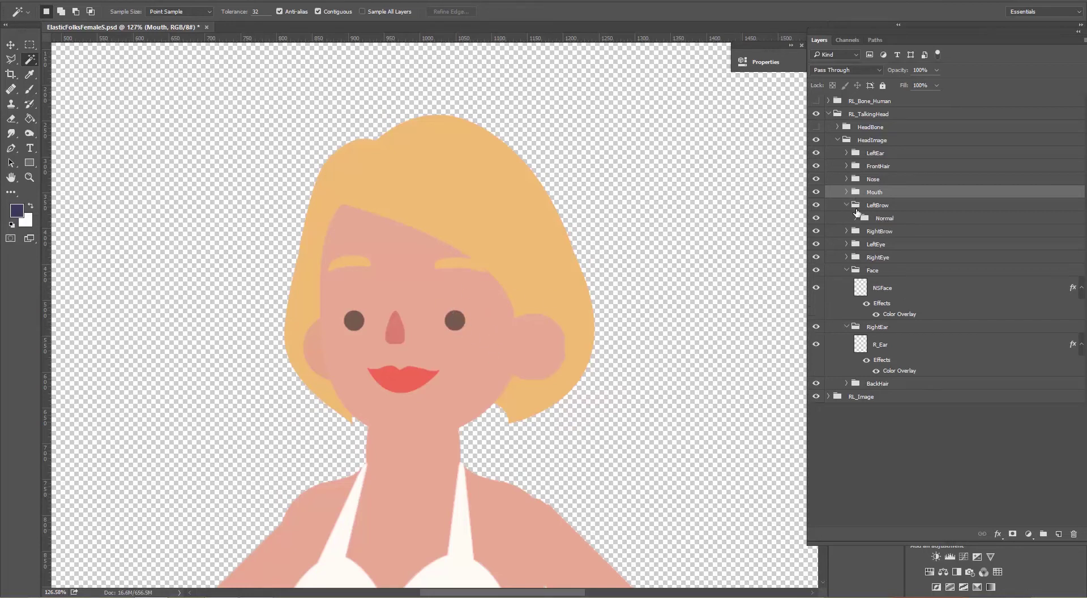
pyautogui.click(856, 218)
pyautogui.click(897, 237)
pyautogui.rightClick(897, 236)
pyautogui.press('Escape')
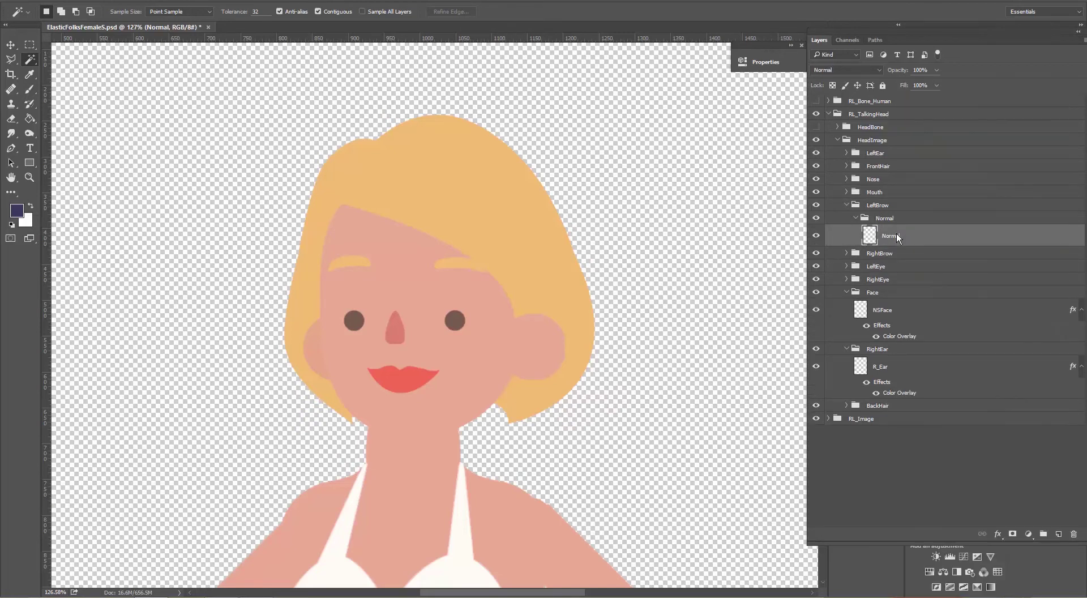
pyautogui.click(998, 534)
pyautogui.click(1014, 480)
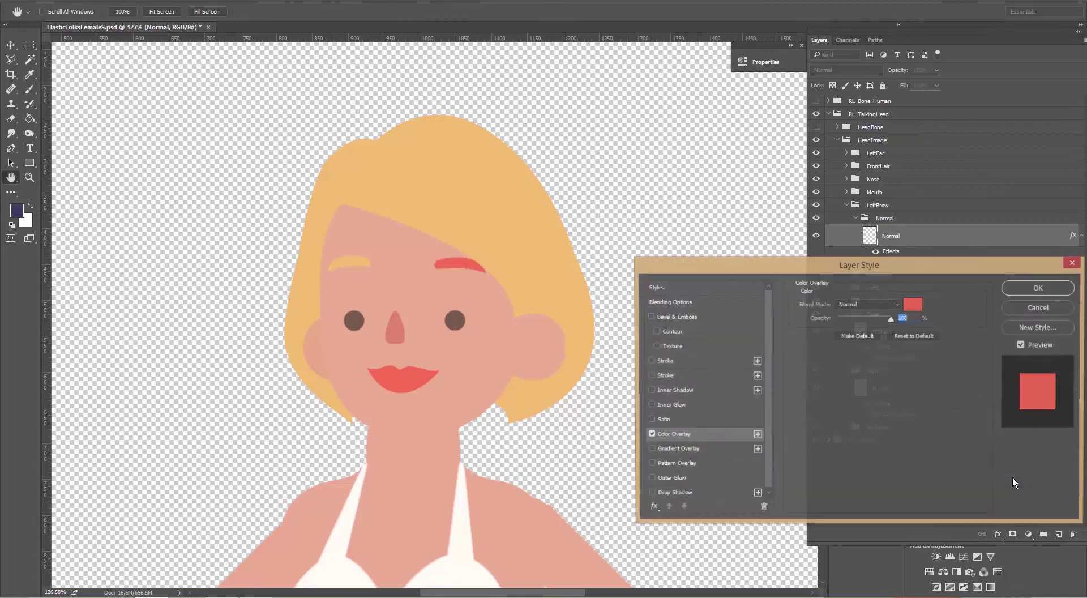
# Step: Set the left brow's overlay color to RGB 177, 67, 41 and apply the layer style
pyautogui.click(911, 304)
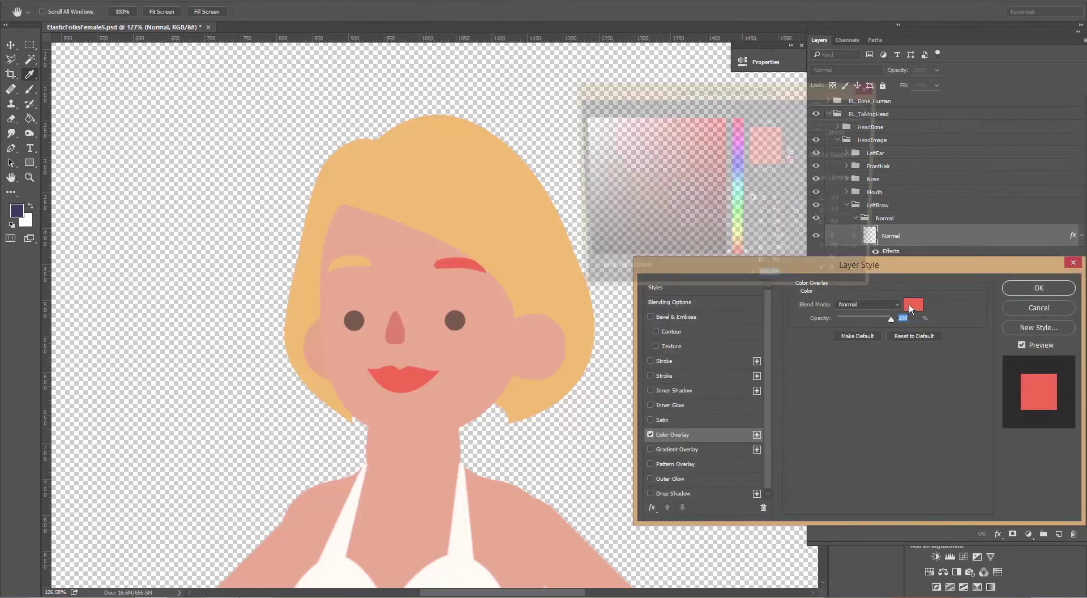
pyautogui.moveTo(791, 239); pyautogui.dragTo(759, 238)
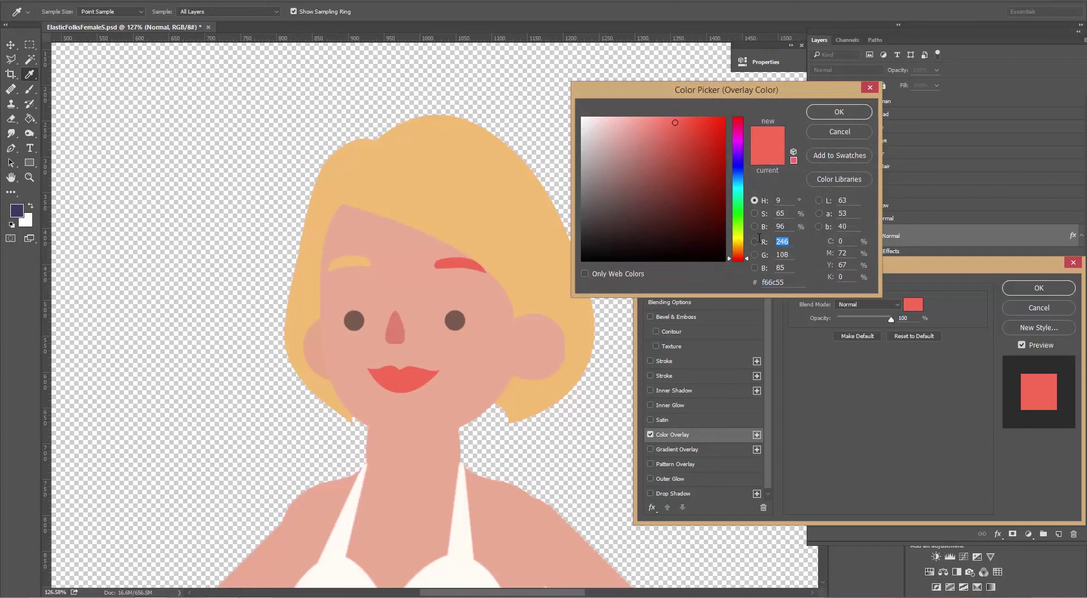
pyautogui.write('177')
pyautogui.press('Tab')
pyautogui.write('67')
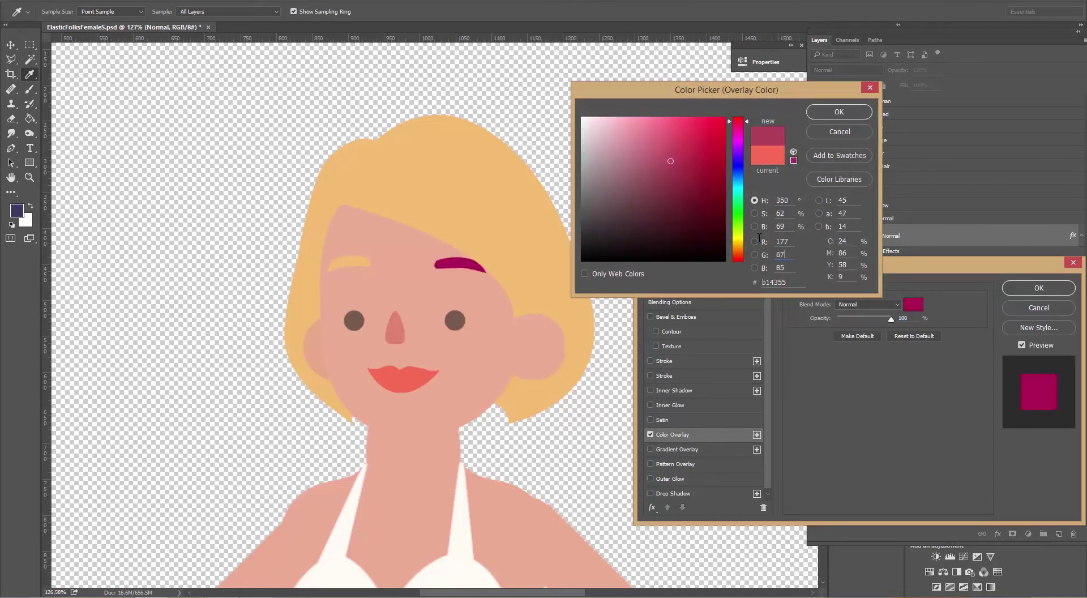
pyautogui.press('Tab')
pyautogui.write('41')
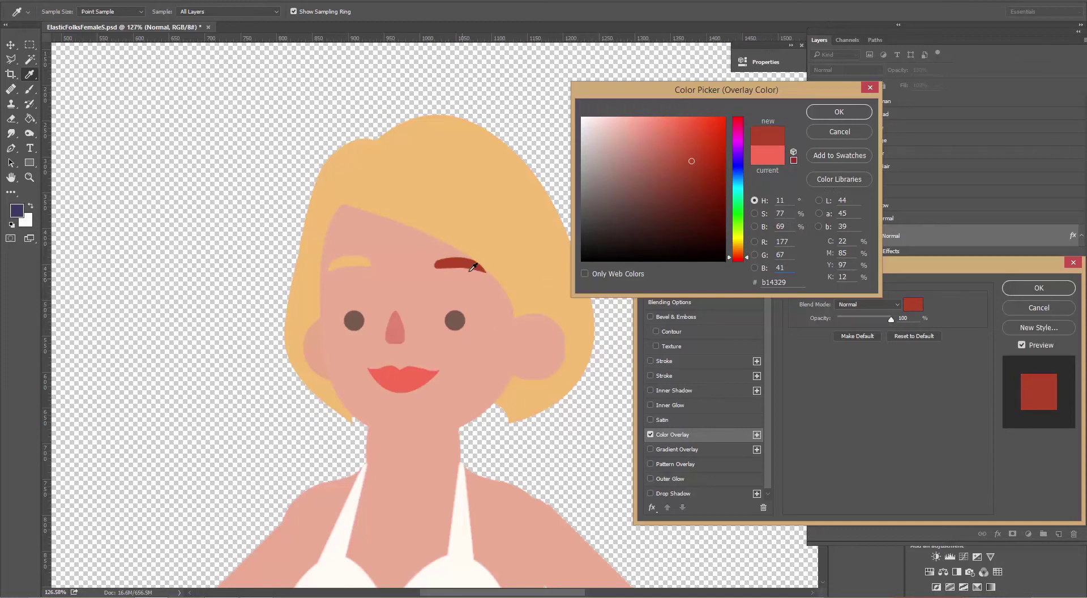
pyautogui.click(840, 112)
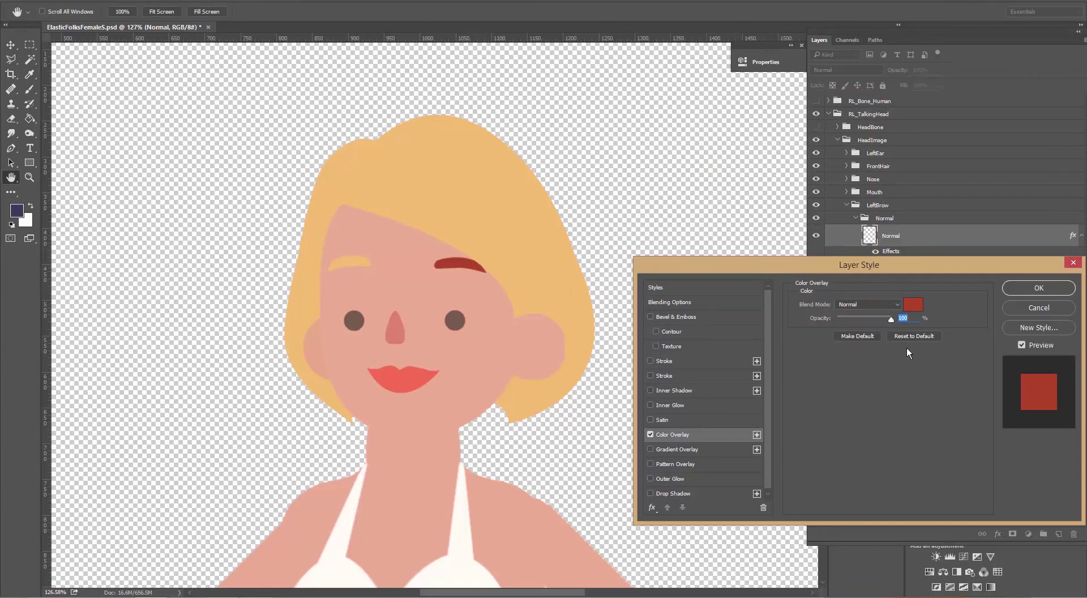
pyautogui.click(1032, 289)
# Step: Copy the left brow's layer style and paste it onto the Normal layer inside the RightBrow group
pyautogui.rightClick(911, 239)
pyautogui.click(970, 334)
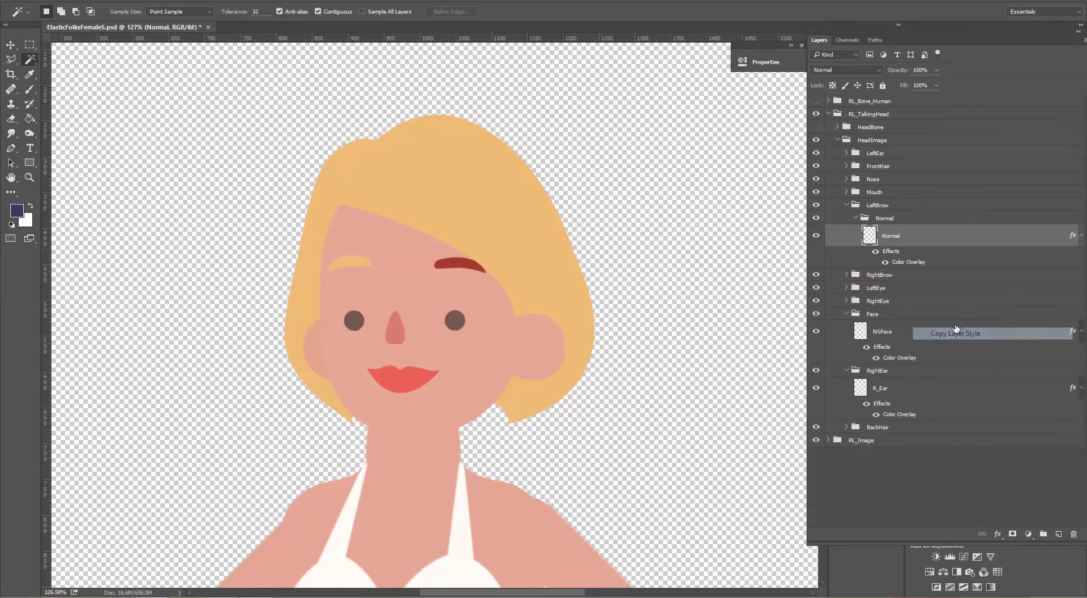
pyautogui.click(848, 275)
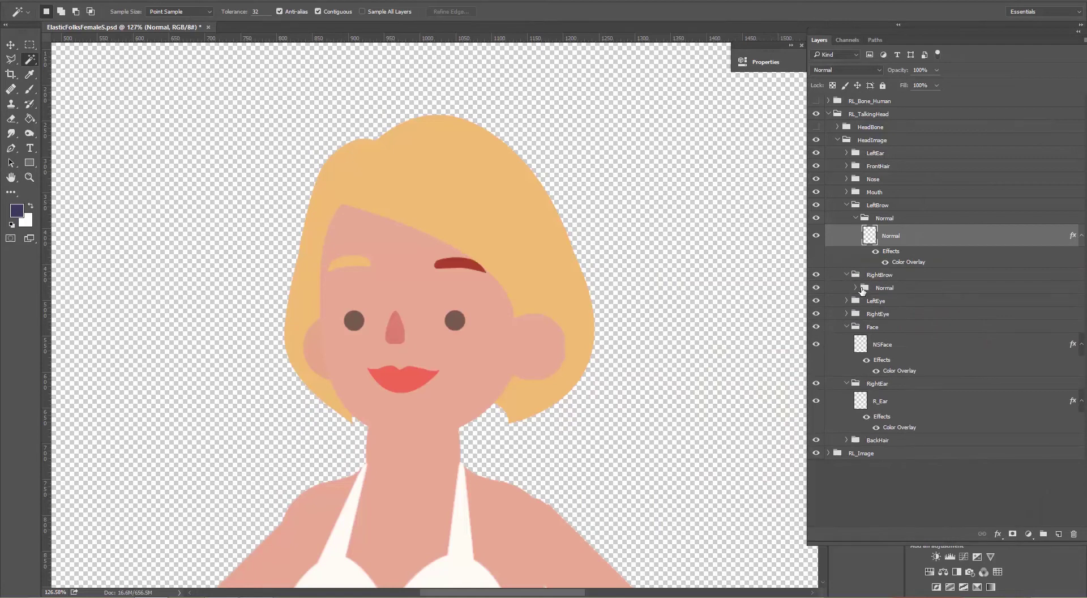
pyautogui.click(856, 288)
pyautogui.click(908, 305)
pyautogui.rightClick(908, 305)
pyautogui.click(944, 345)
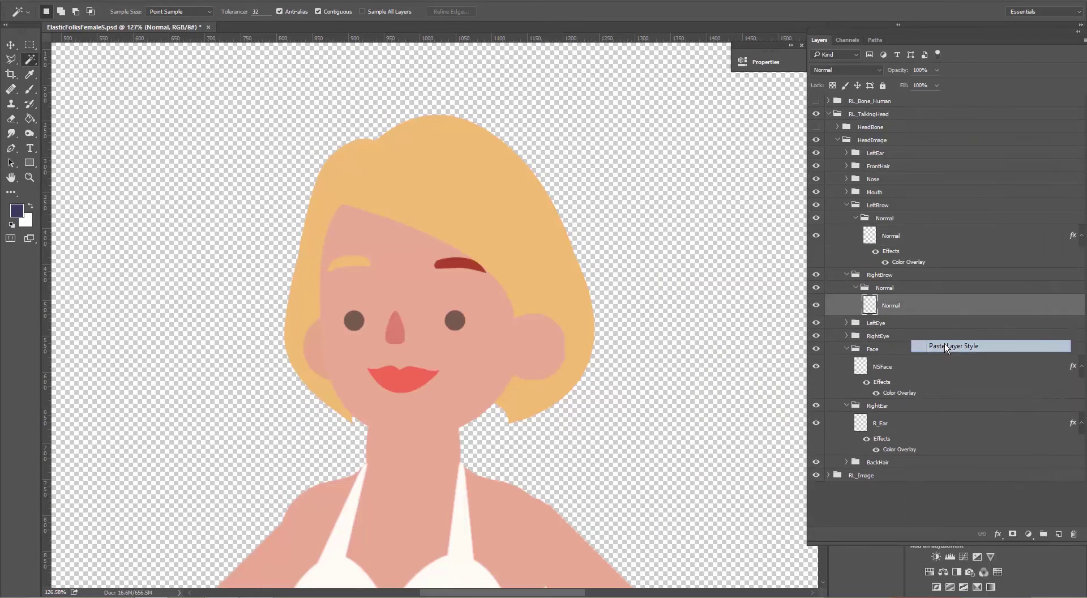
# Step: Collapse the RightBrow, LeftBrow, Face and RightEar groups
pyautogui.click(847, 275)
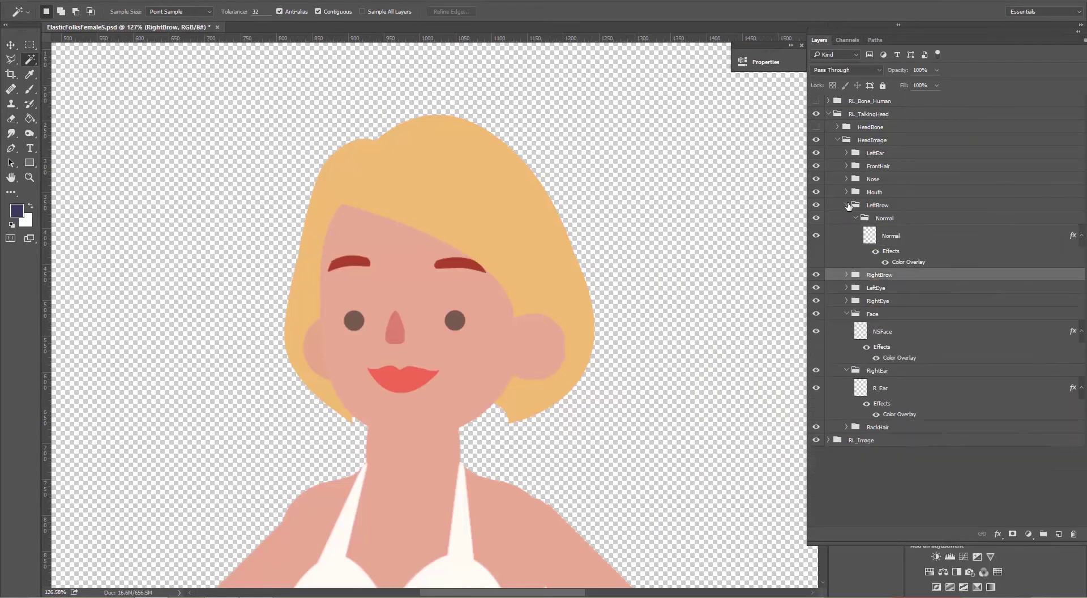
pyautogui.click(847, 205)
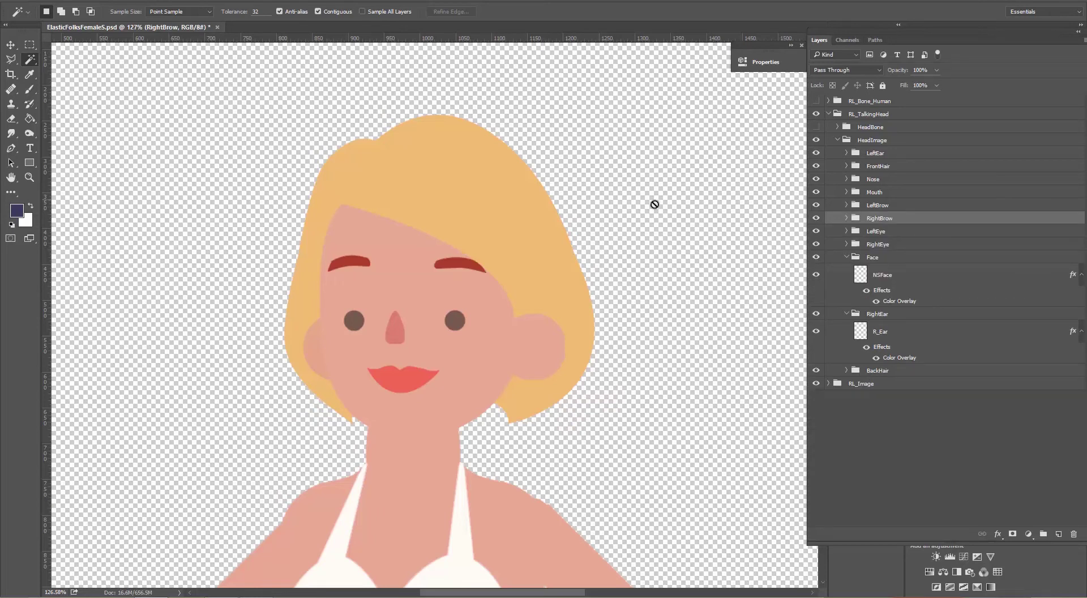
pyautogui.click(848, 257)
pyautogui.click(847, 270)
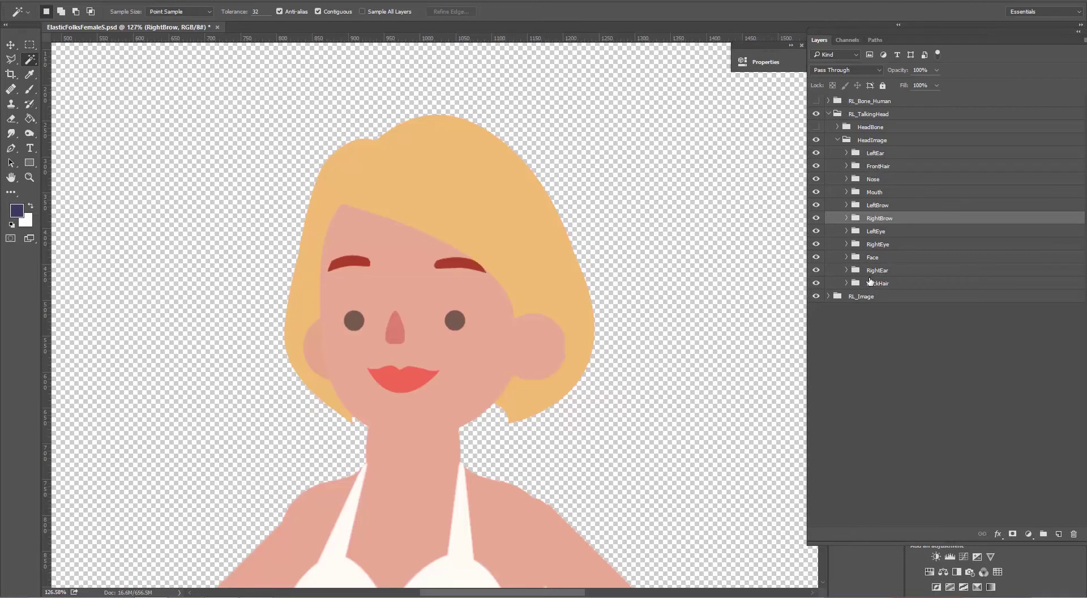
# Step: Expand the BackHair group and add a Color Overlay effect to the Back_hair layer
pyautogui.click(847, 284)
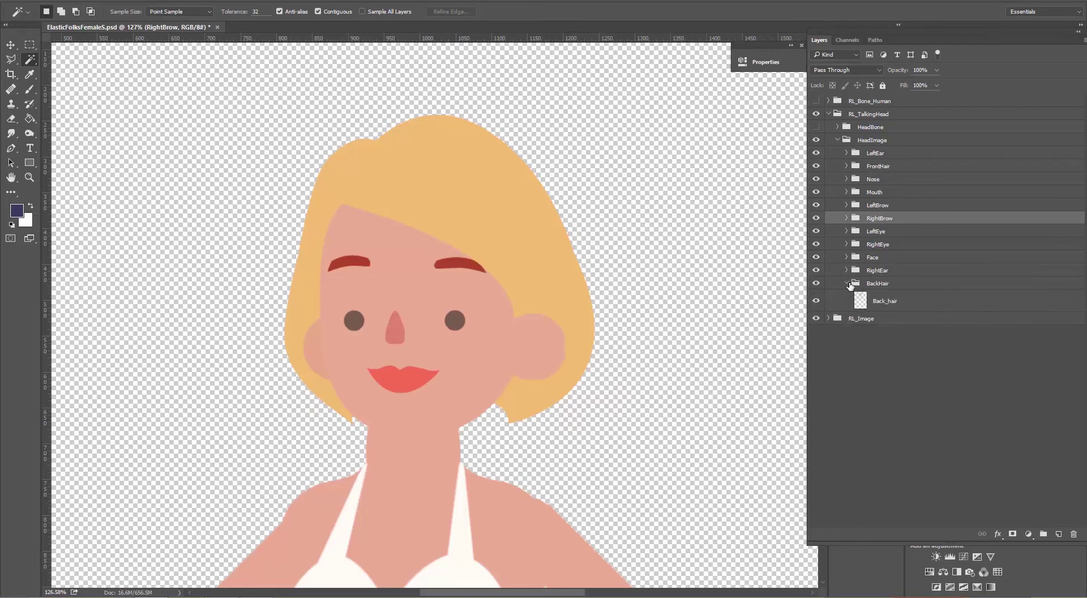
pyautogui.click(884, 302)
pyautogui.rightClick(885, 302)
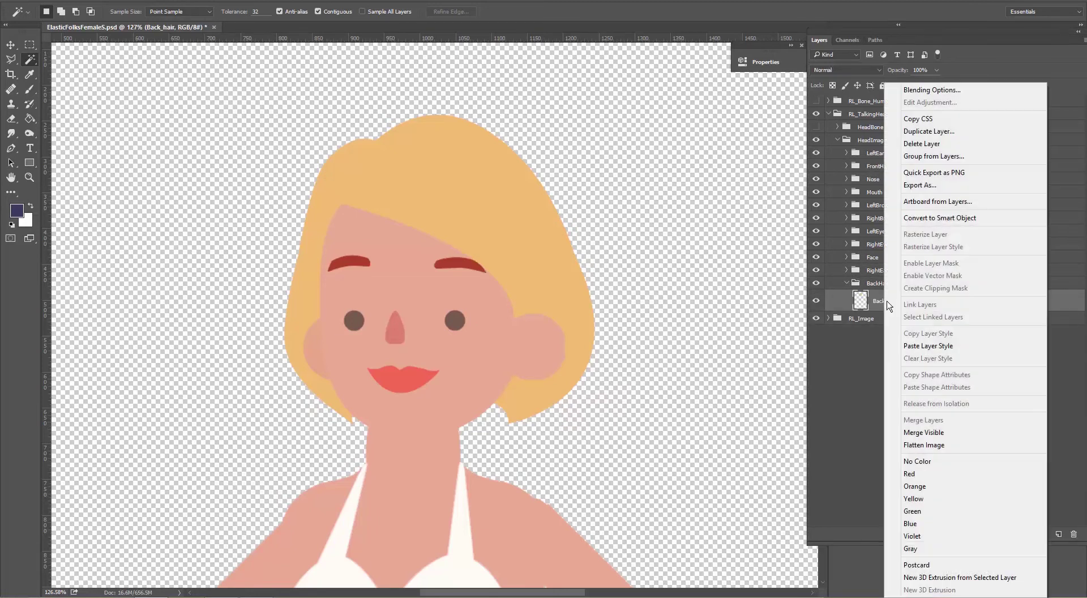
pyautogui.press('Escape')
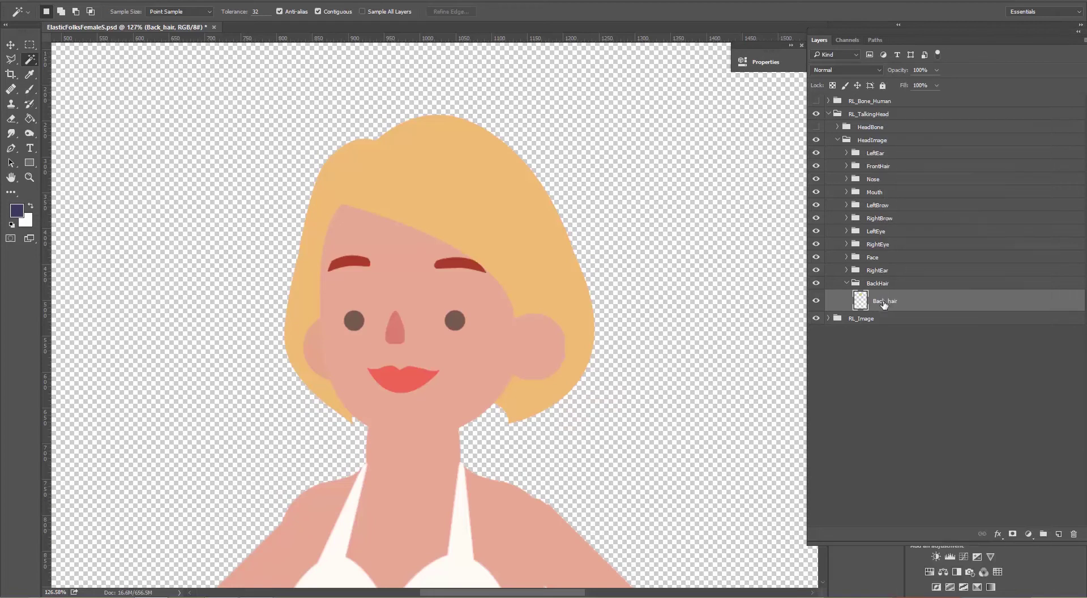
pyautogui.click(998, 534)
pyautogui.click(1005, 478)
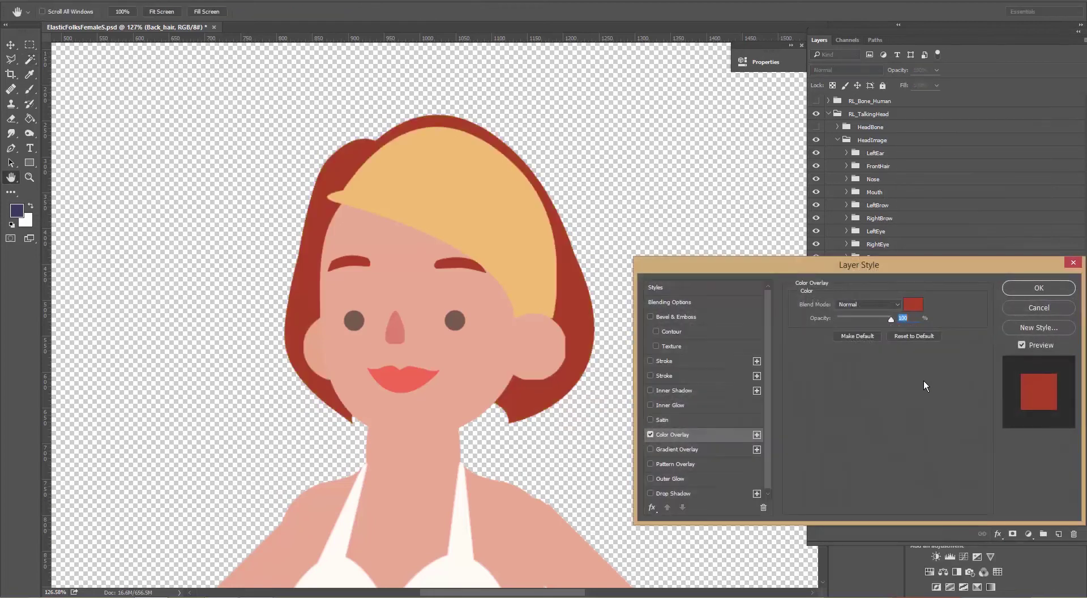
# Step: Set the back hair's overlay color to RGB 205, 66, 45 and apply the layer style
pyautogui.click(913, 305)
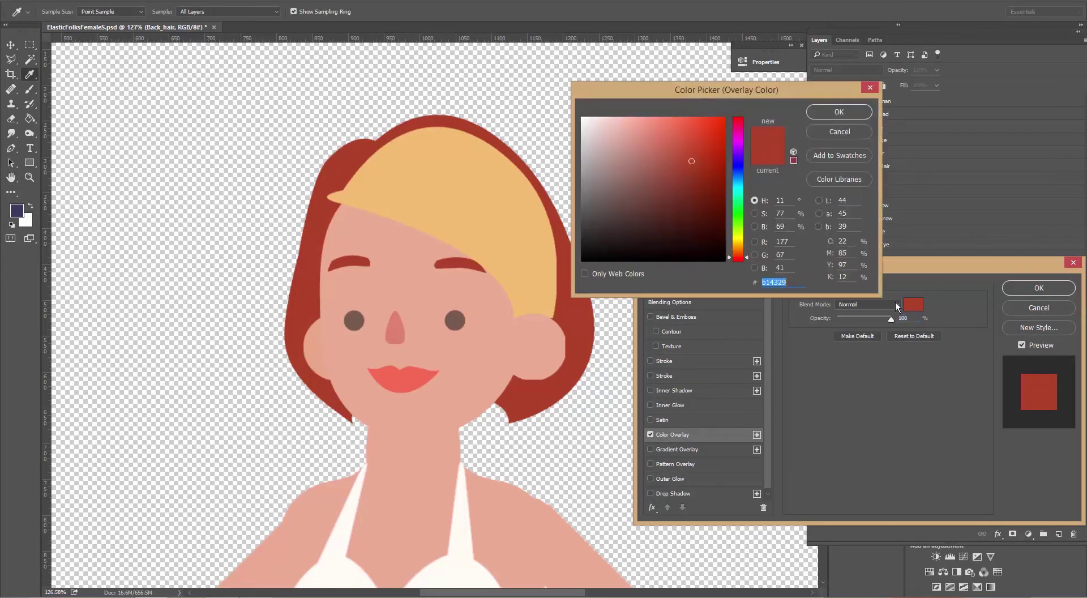
pyautogui.click(784, 242)
pyautogui.write('205')
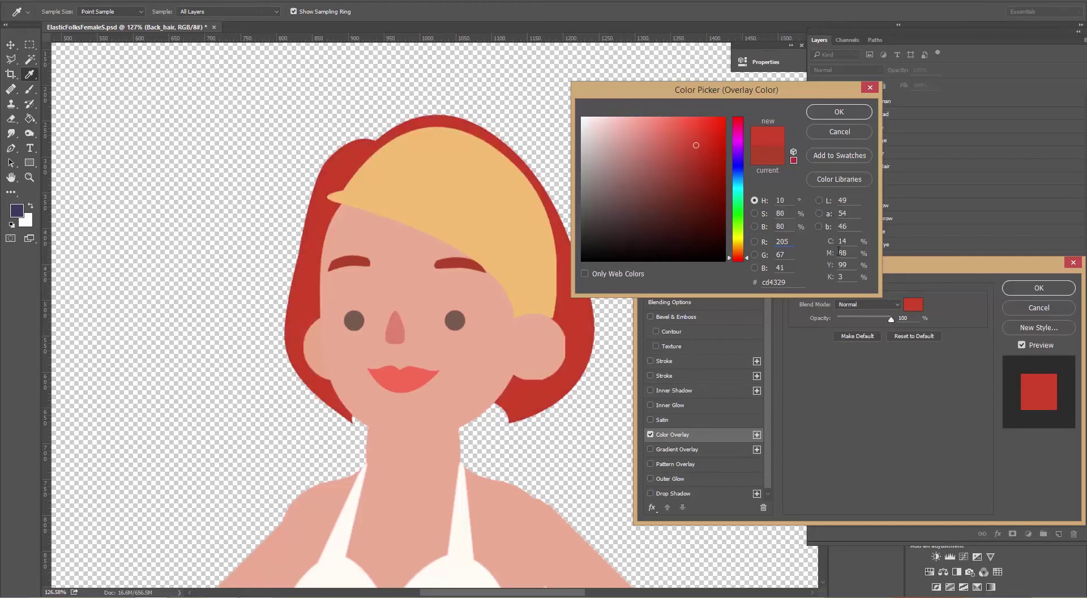
pyautogui.write('66')
pyautogui.press('Tab')
pyautogui.write('45')
pyautogui.click(850, 112)
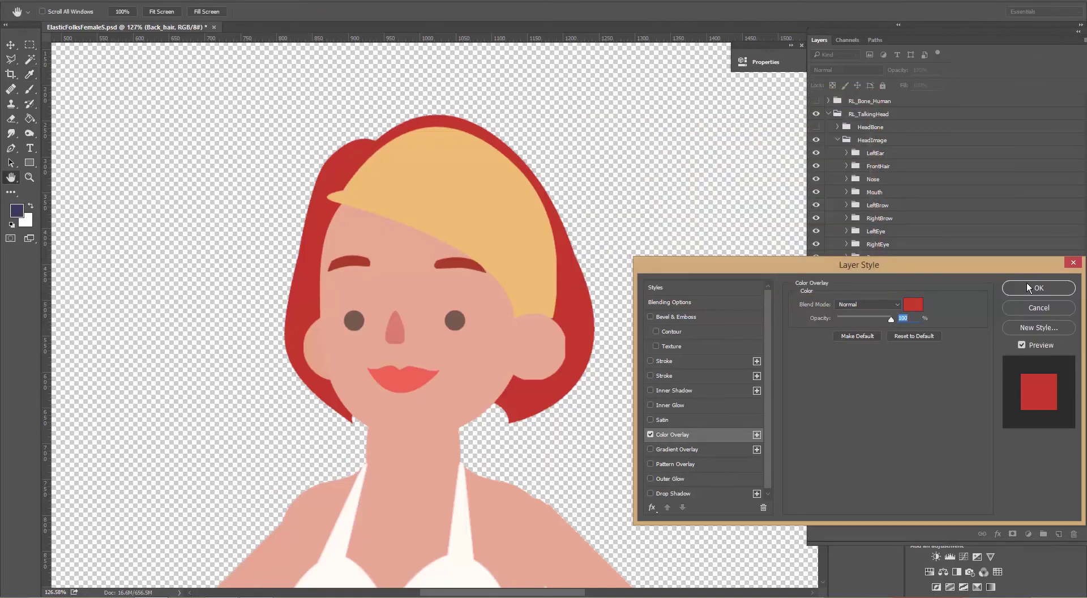
pyautogui.click(1028, 287)
# Step: Copy the Back_hair layer style and paste it onto the HairFront layer in the FrontHair group
pyautogui.rightClick(896, 302)
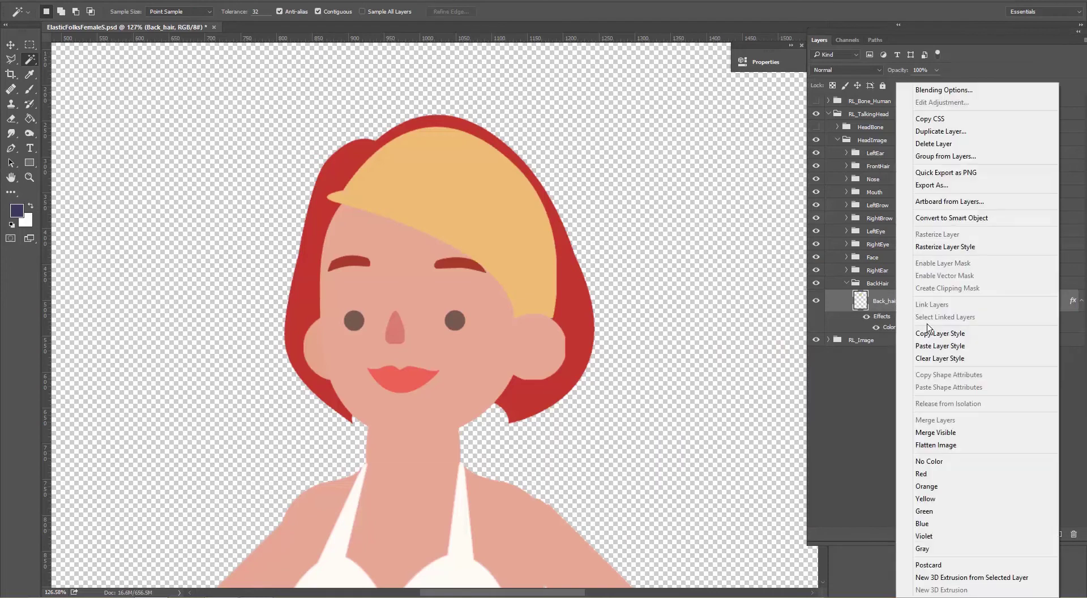
pyautogui.click(941, 339)
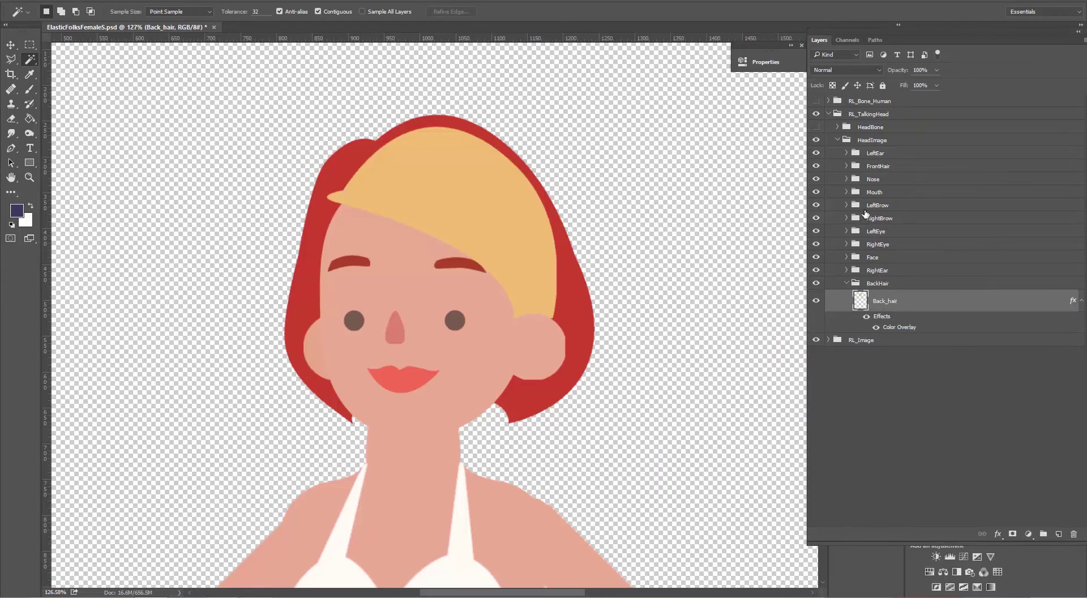
pyautogui.click(867, 166)
pyautogui.click(847, 166)
pyautogui.rightClick(886, 182)
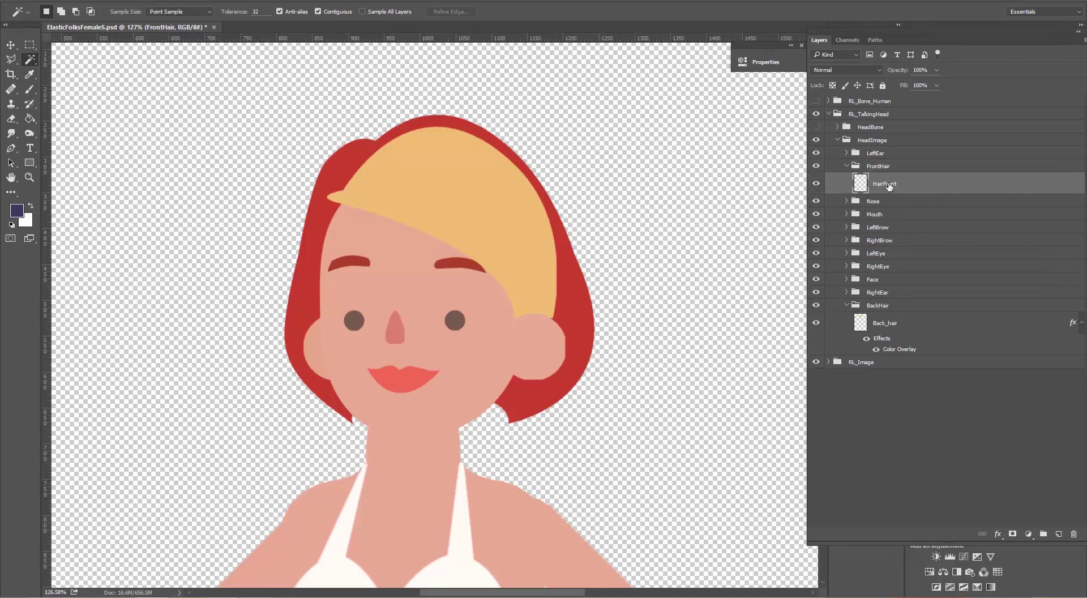
pyautogui.click(961, 345)
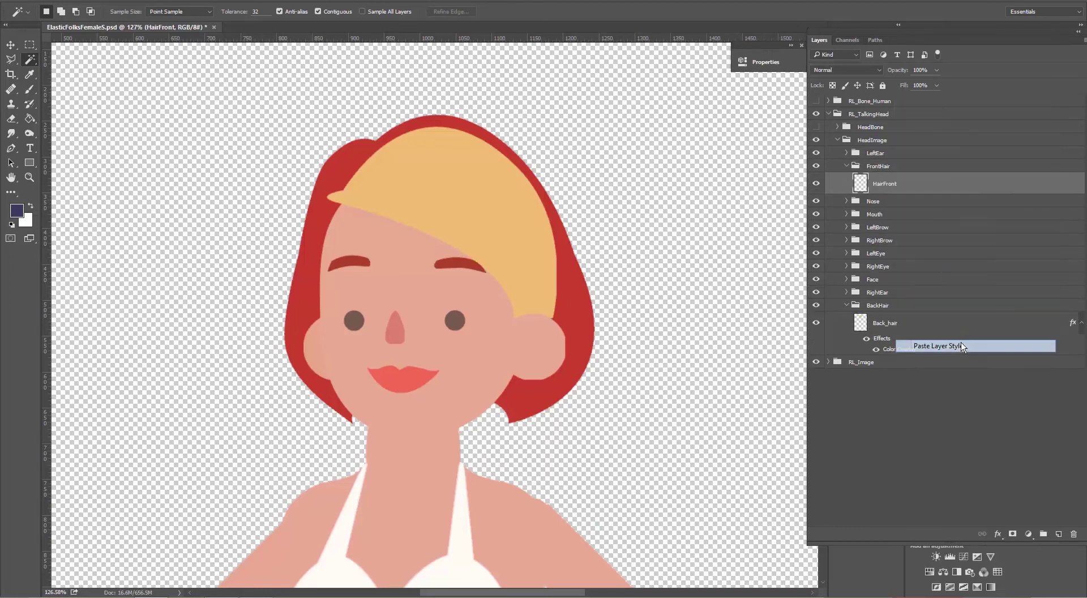
# Step: Review the recolored character, collapse the HeadImage group, and expand the RL_Image group
pyautogui.scroll(-3, 641, 323)
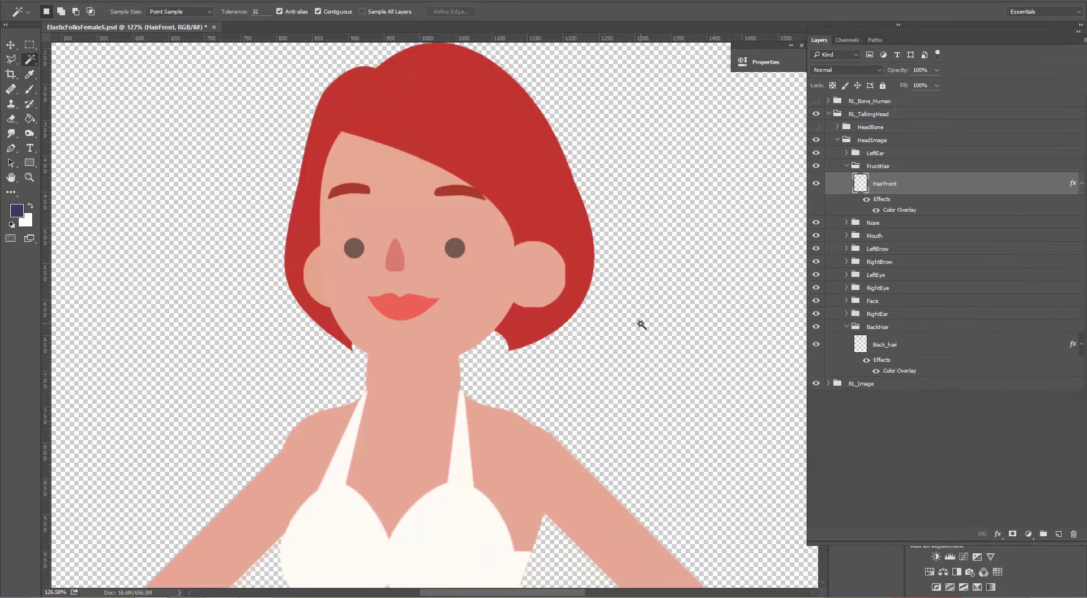
pyautogui.scroll(-5, 641, 324)
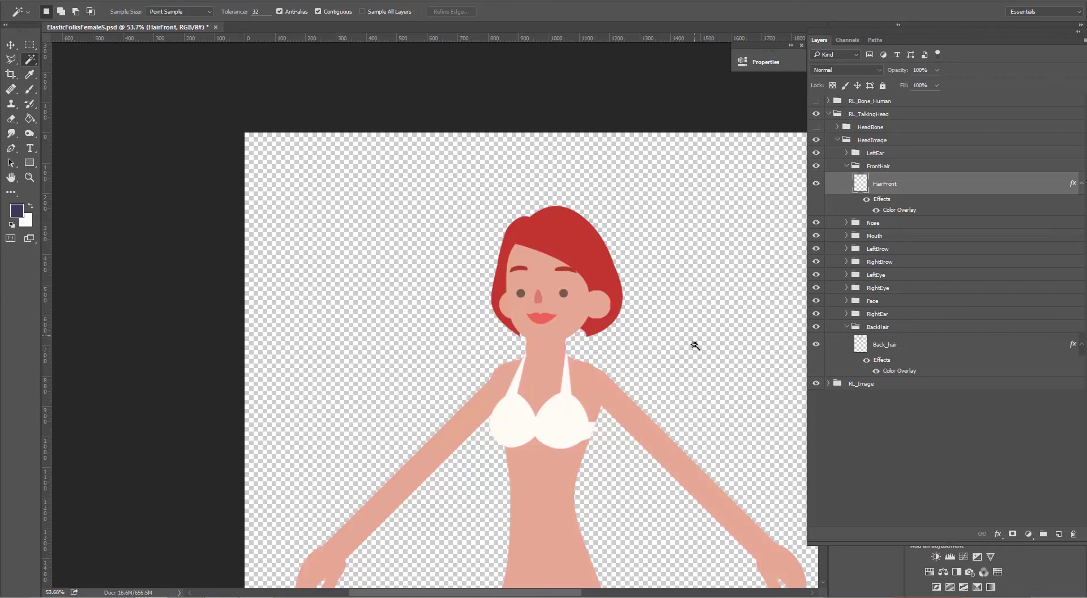
pyautogui.scroll(-3, 695, 343)
pyautogui.scroll(-3, 695, 346)
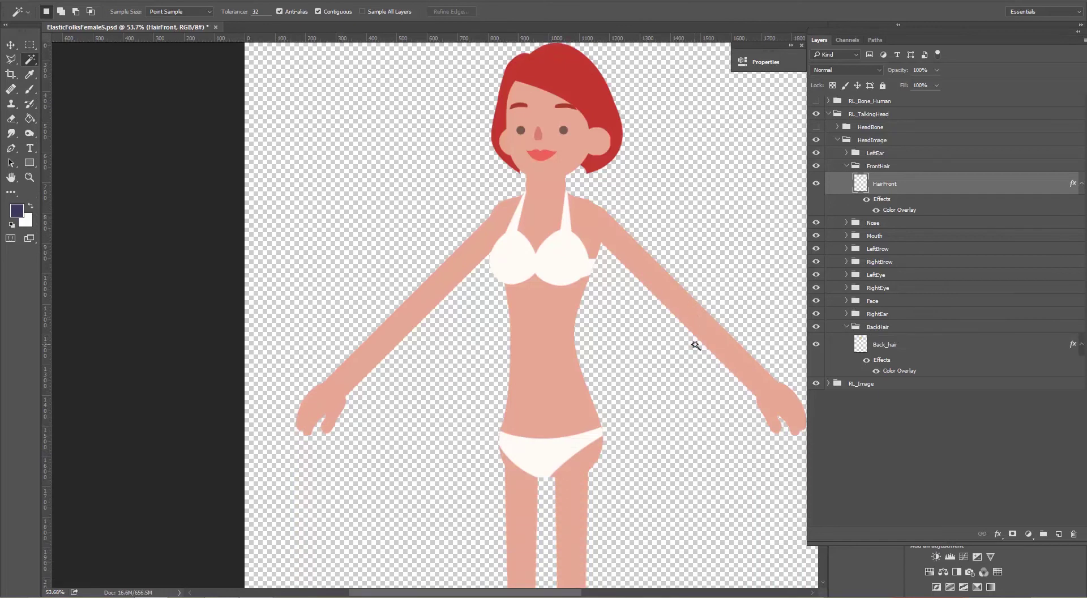
pyautogui.scroll(2, 696, 346)
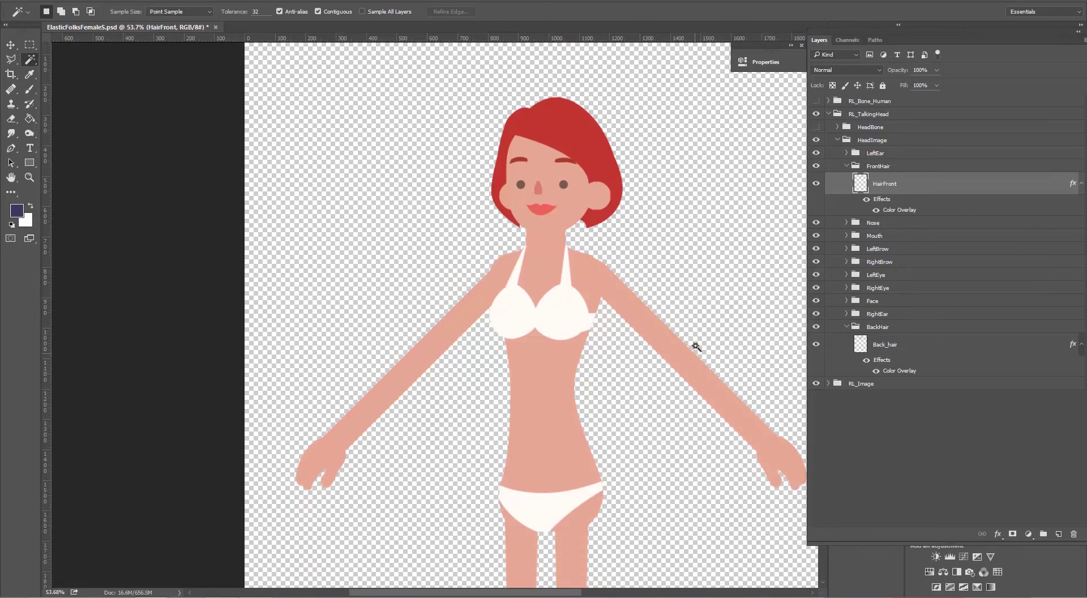
pyautogui.click(838, 141)
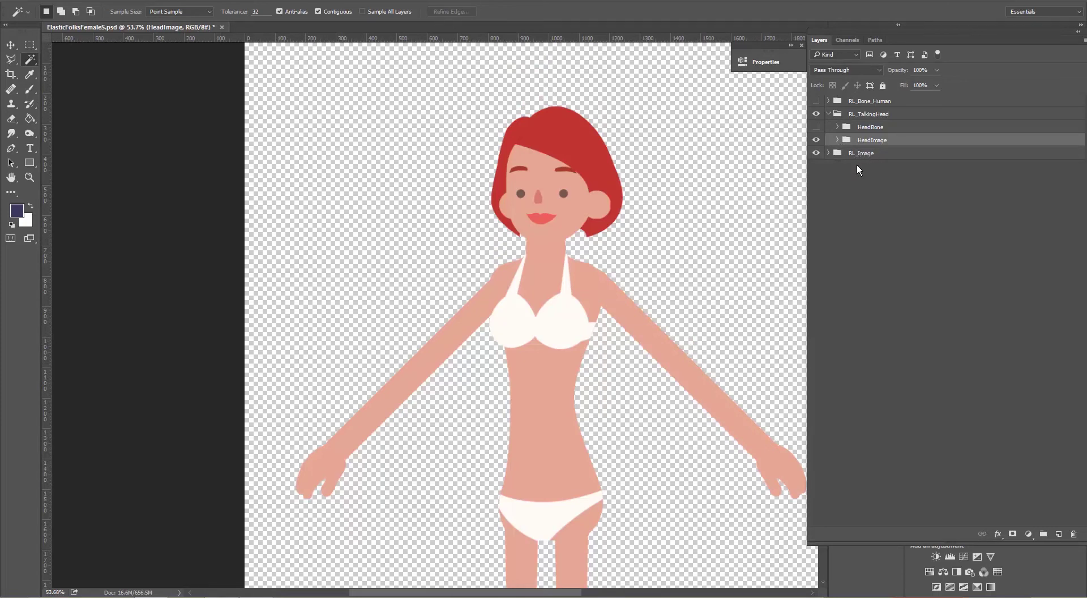
pyautogui.click(829, 154)
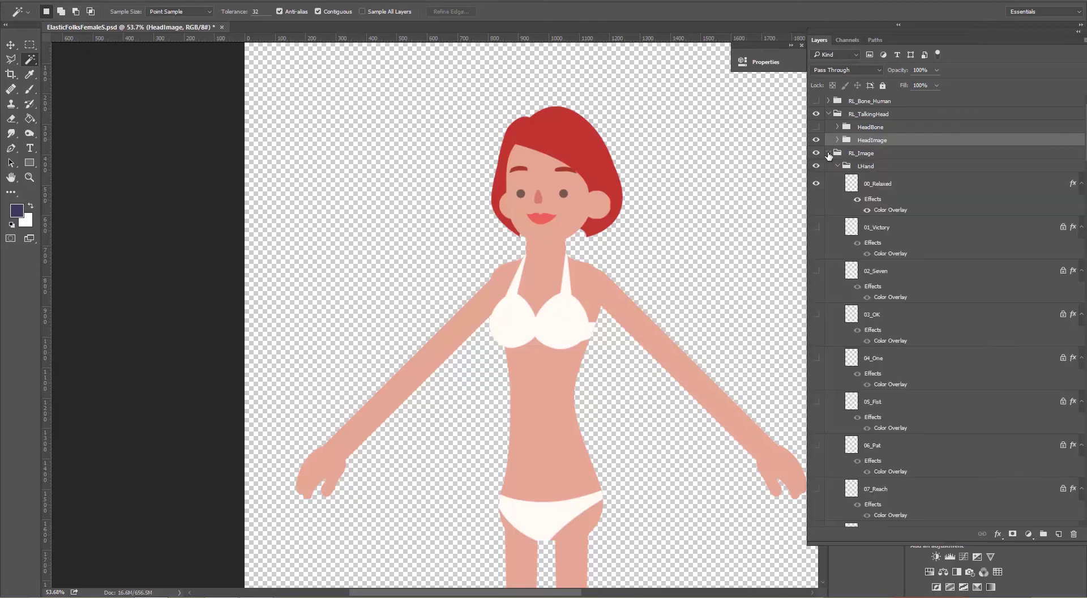
# Step: Select all layers from 00_Relaxed in LHand through img_group_RArm in RArm and rasterize their layer styles
pyautogui.click(884, 189)
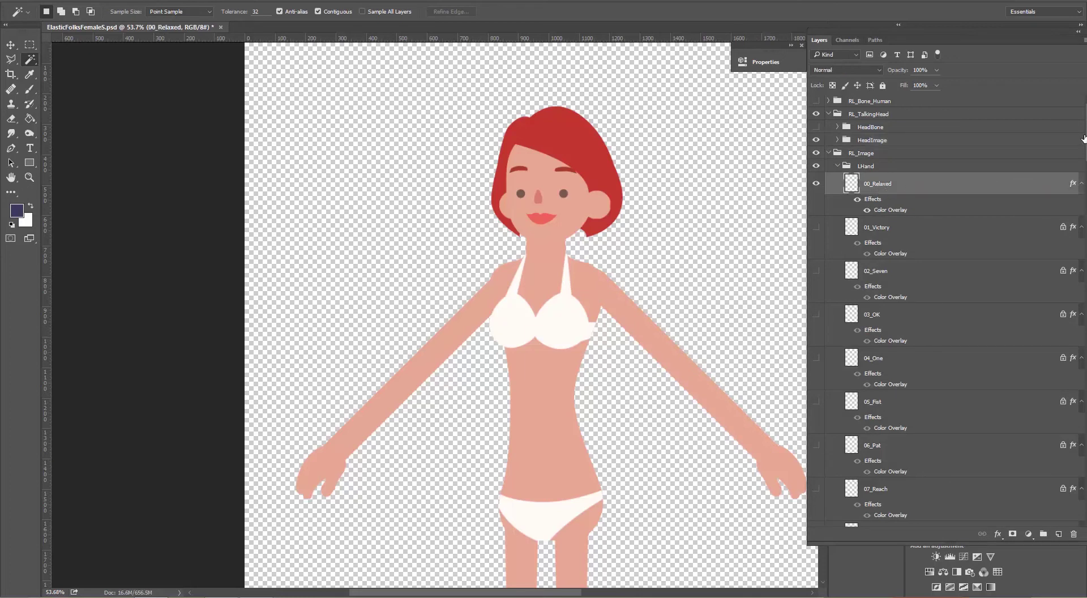
pyautogui.hotkey('ctrl', 'z')
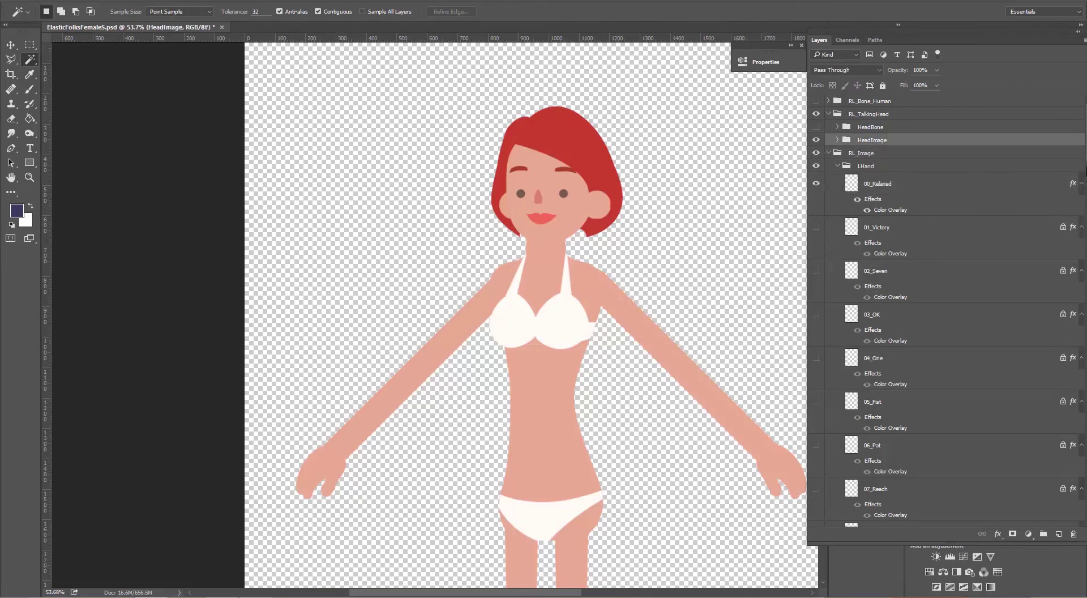
pyautogui.click(878, 191)
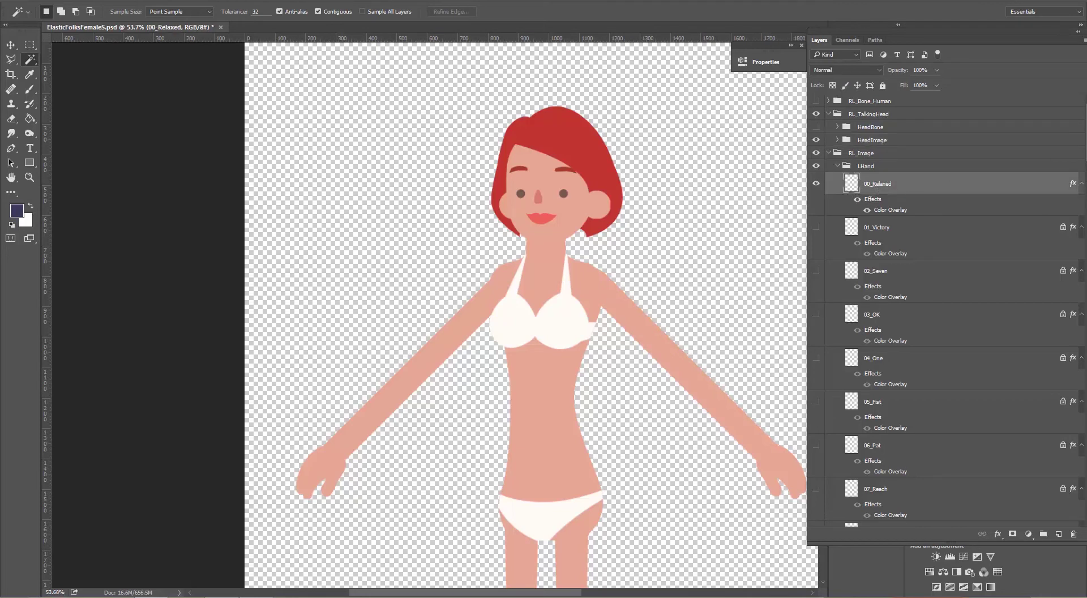
pyautogui.scroll(-20, 946, 311)
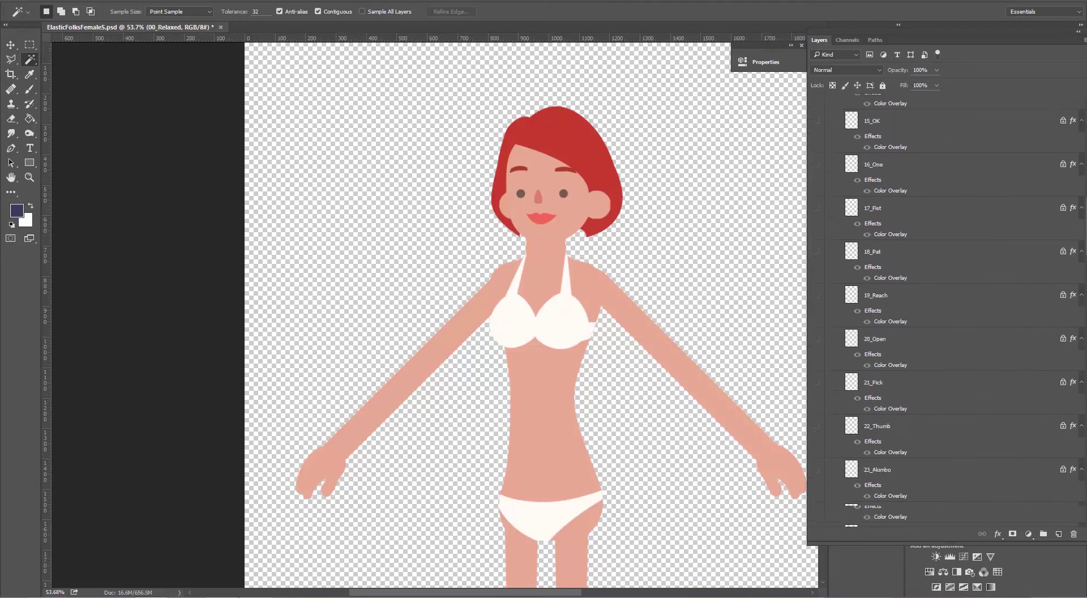
pyautogui.scroll(-1, 946, 311)
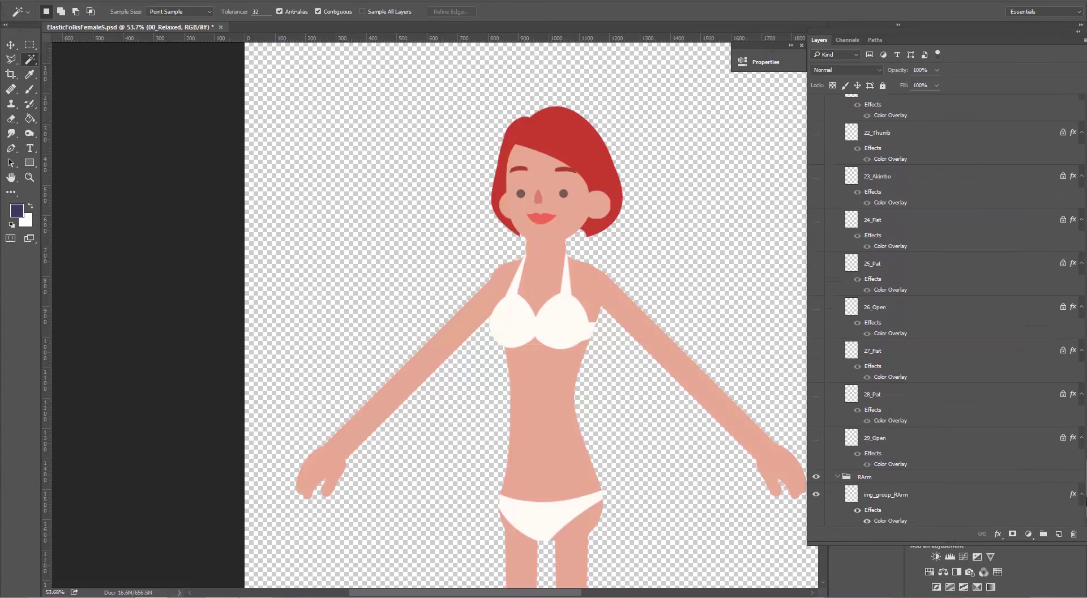
pyautogui.keyDown('shift'); pyautogui.click(895, 496); pyautogui.keyUp('shift')
pyautogui.rightClick(899, 498)
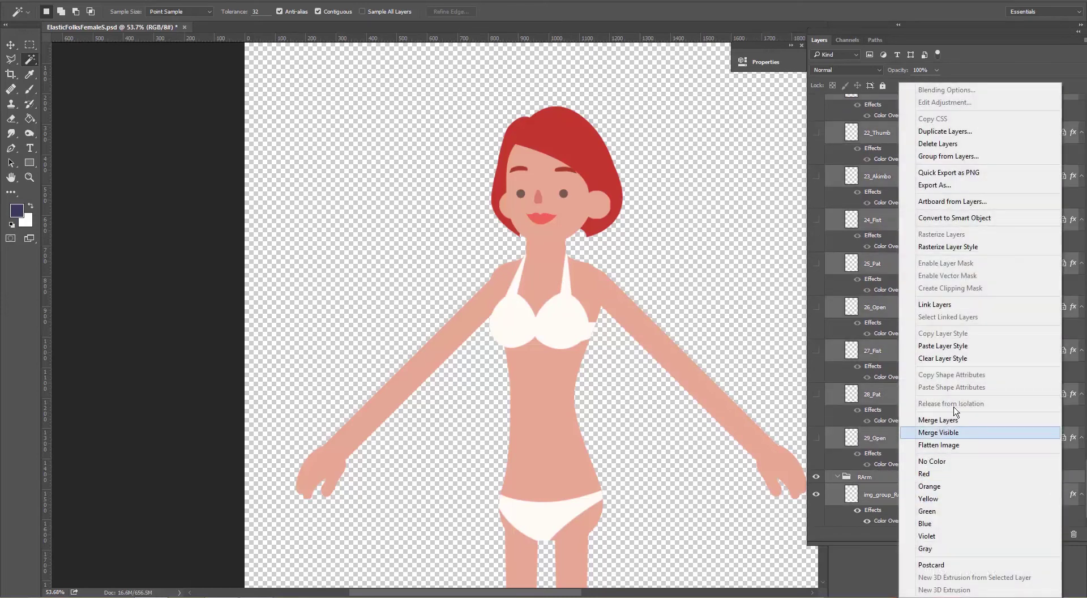
pyautogui.click(952, 247)
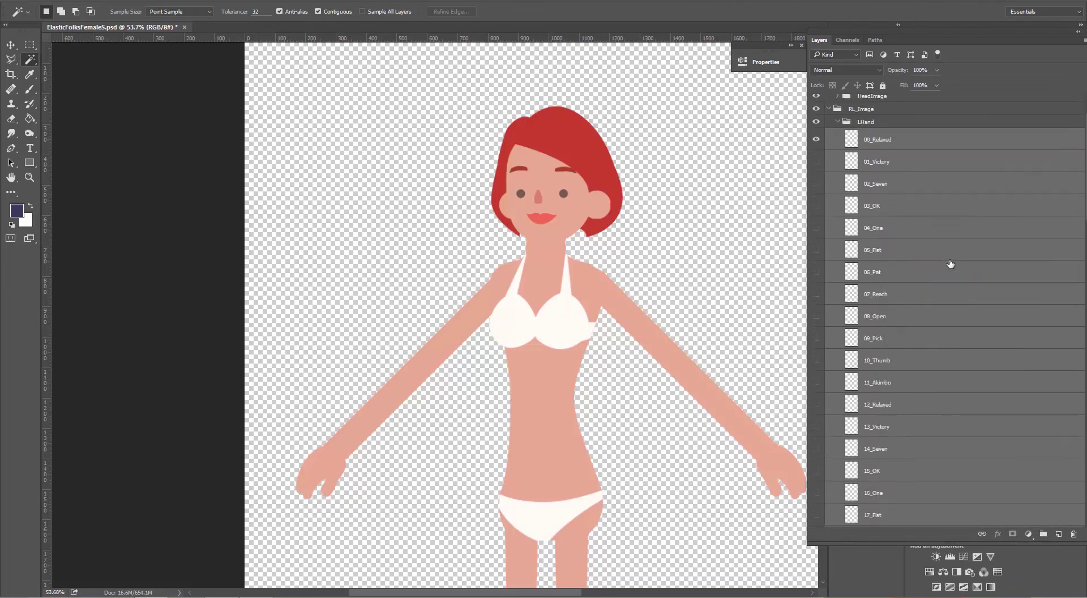
# Step: Look through the RL_Image layers for remaining layer styles and collapse the group with its subgroups
pyautogui.scroll(-10, 950, 260)
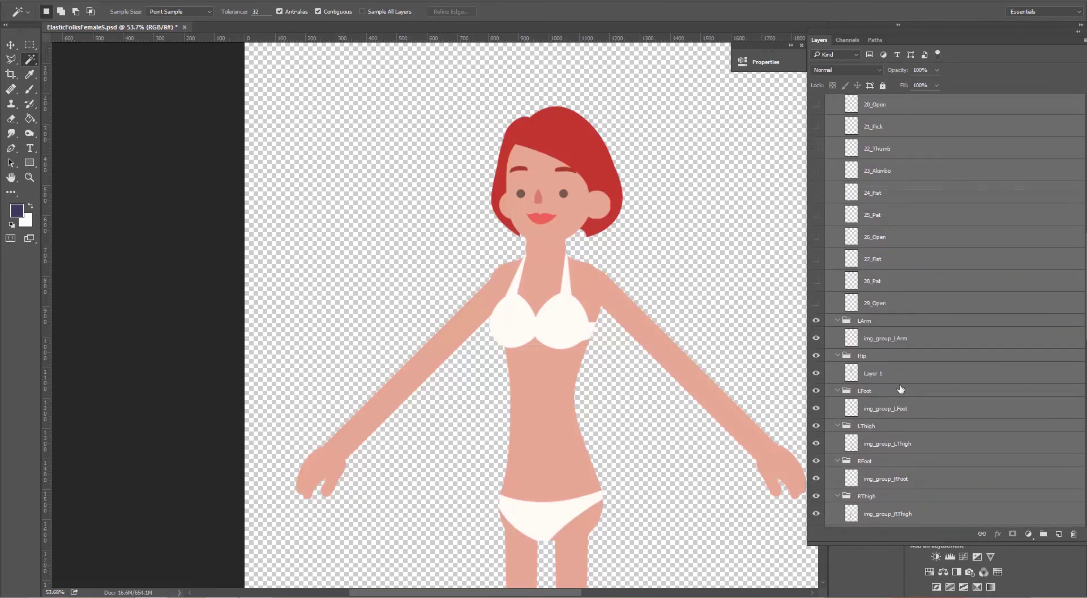
pyautogui.scroll(5, 934, 306)
pyautogui.scroll(7, 935, 302)
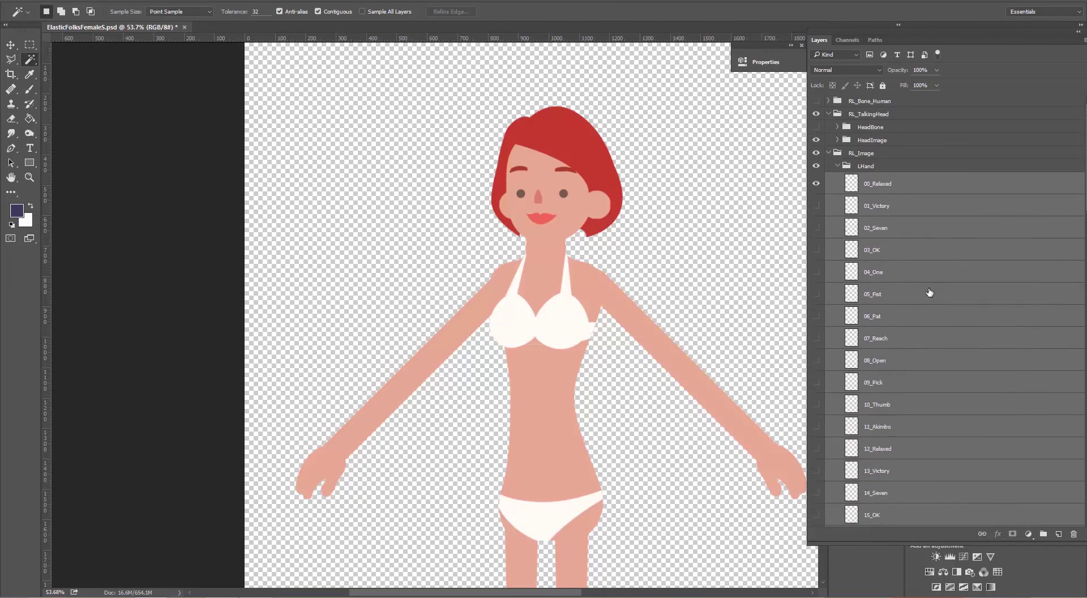
pyautogui.click(829, 154)
pyautogui.click(828, 154)
pyautogui.click(829, 154)
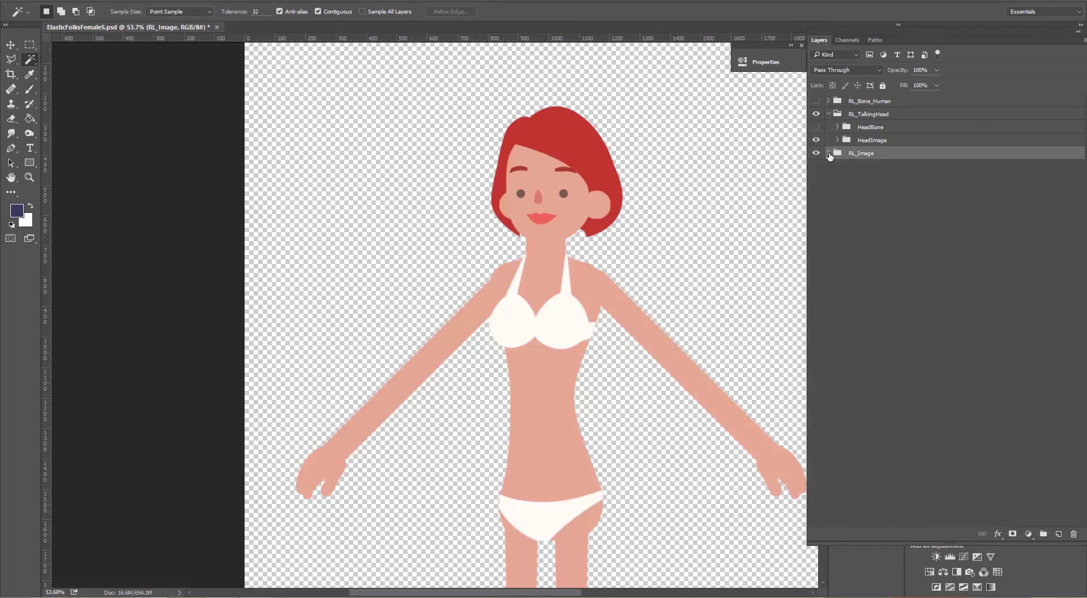
pyautogui.click(829, 154)
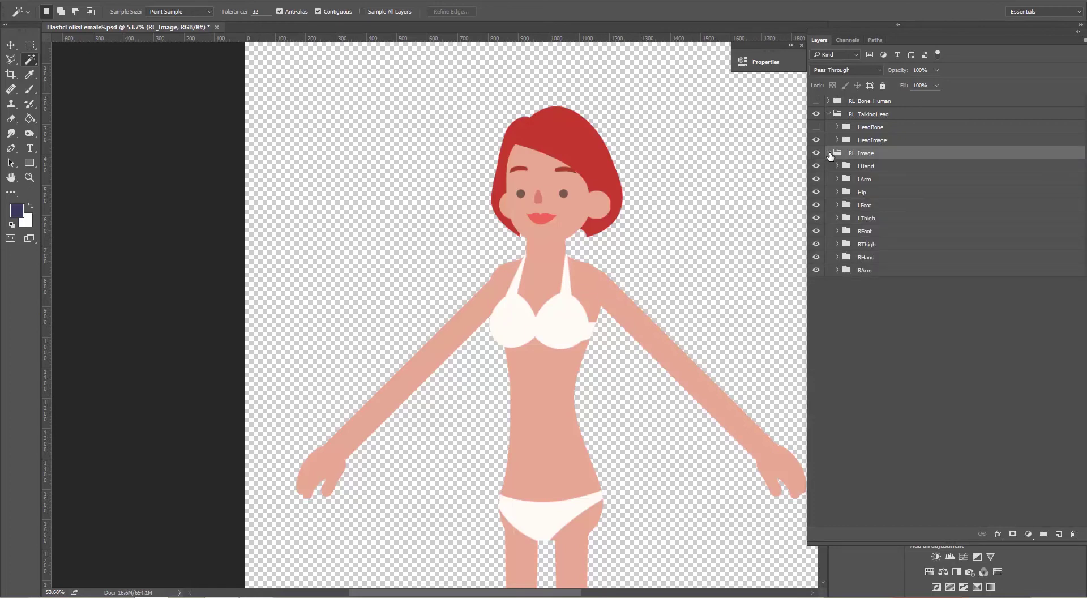
pyautogui.click(839, 168)
pyautogui.click(838, 167)
pyautogui.click(830, 154)
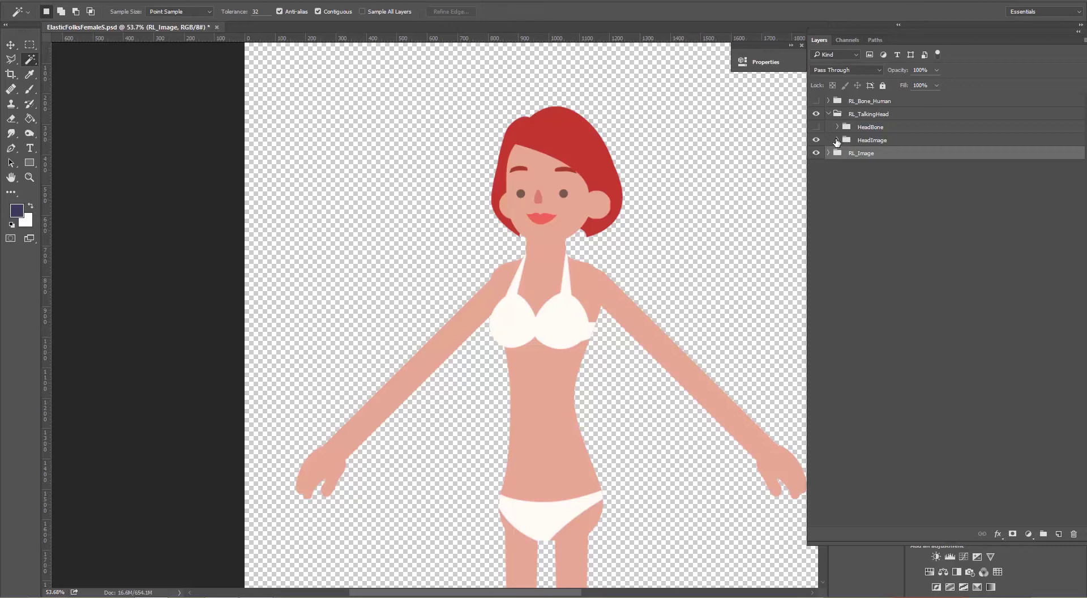
# Step: Select all HeadImage layers from L_Ear in LeftEar through Back_hair in BackHair and rasterize their layer styles
pyautogui.click(837, 140)
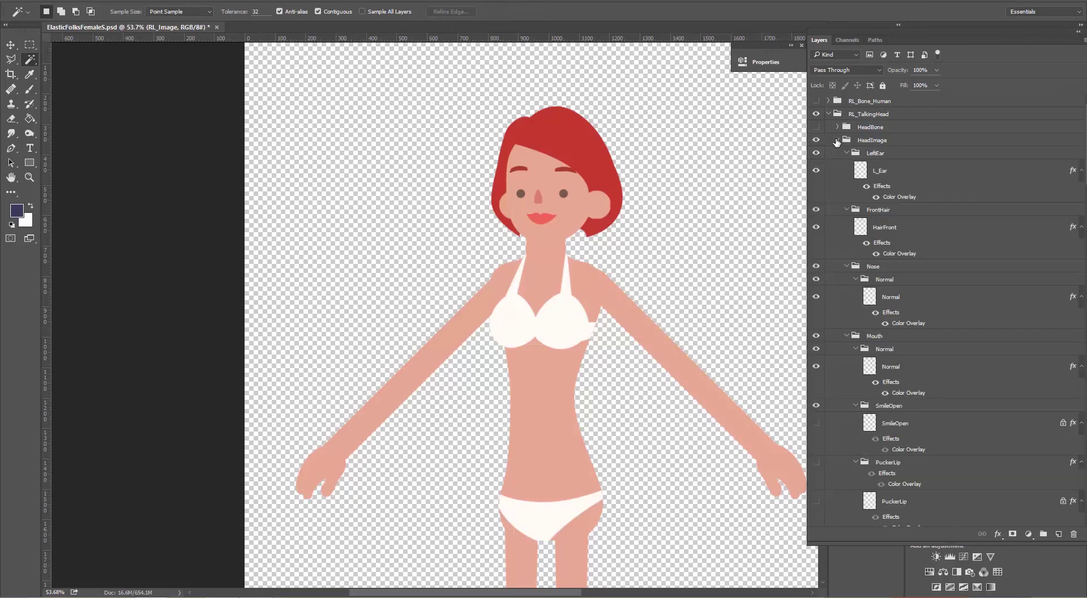
pyautogui.click(887, 176)
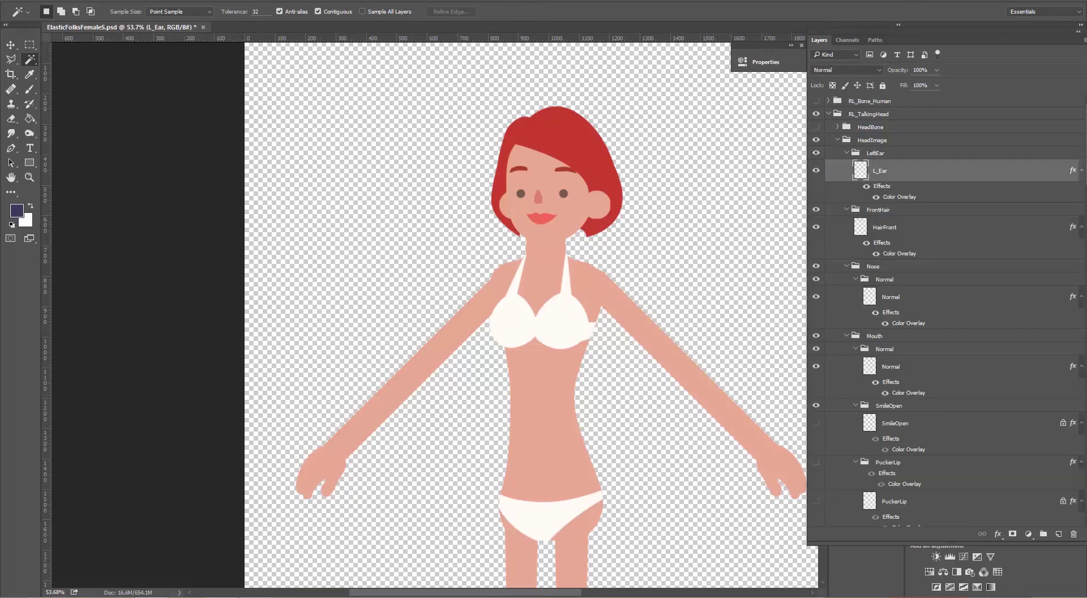
pyautogui.scroll(-15, 946, 312)
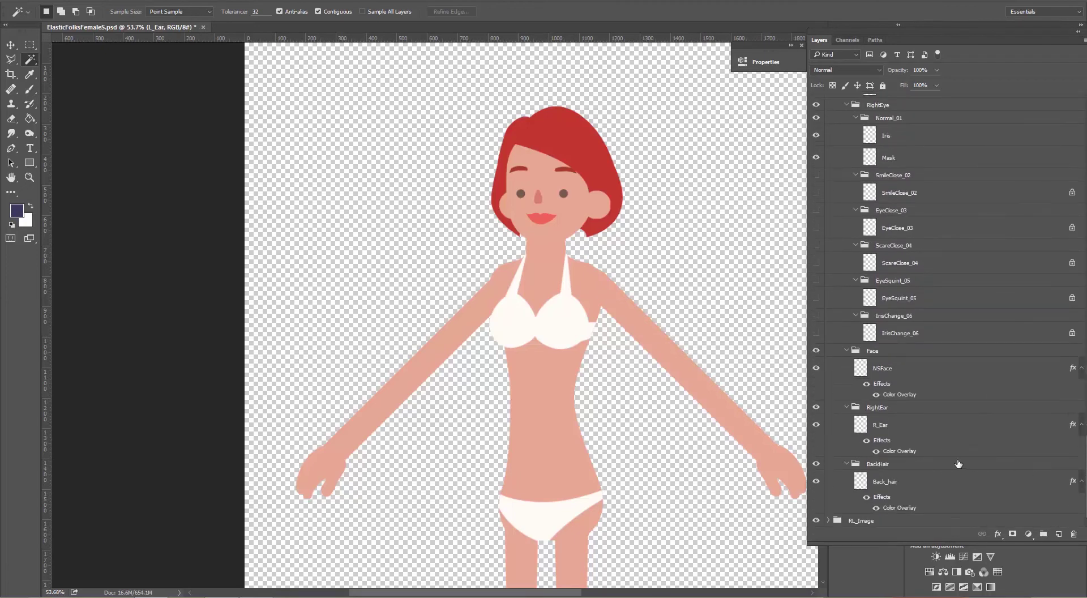
pyautogui.keyDown('shift'); pyautogui.click(894, 484); pyautogui.keyUp('shift')
pyautogui.rightClick(894, 484)
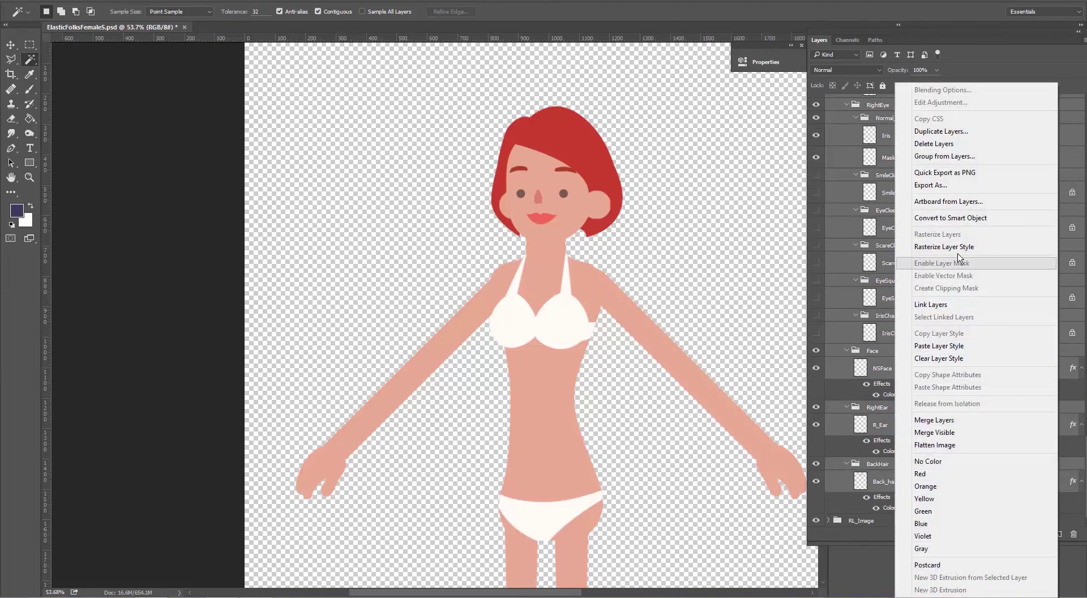
pyautogui.click(945, 247)
pyautogui.scroll(1, 991, 332)
pyautogui.scroll(10, 992, 332)
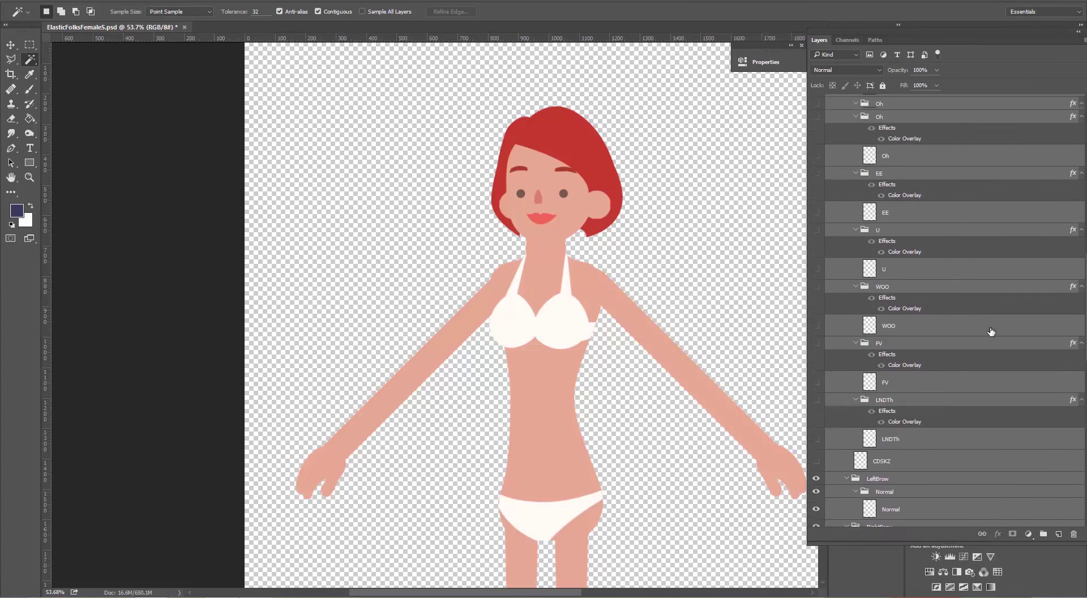
pyautogui.scroll(10, 991, 332)
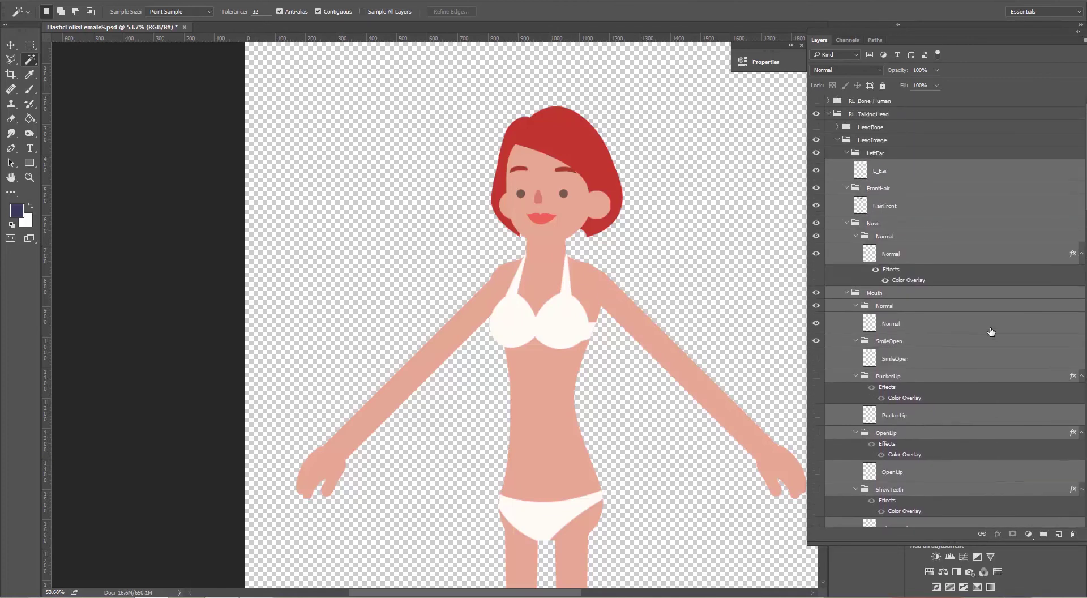
# Step: Collapse the HeadImage group and activate the Move tool
pyautogui.click(839, 141)
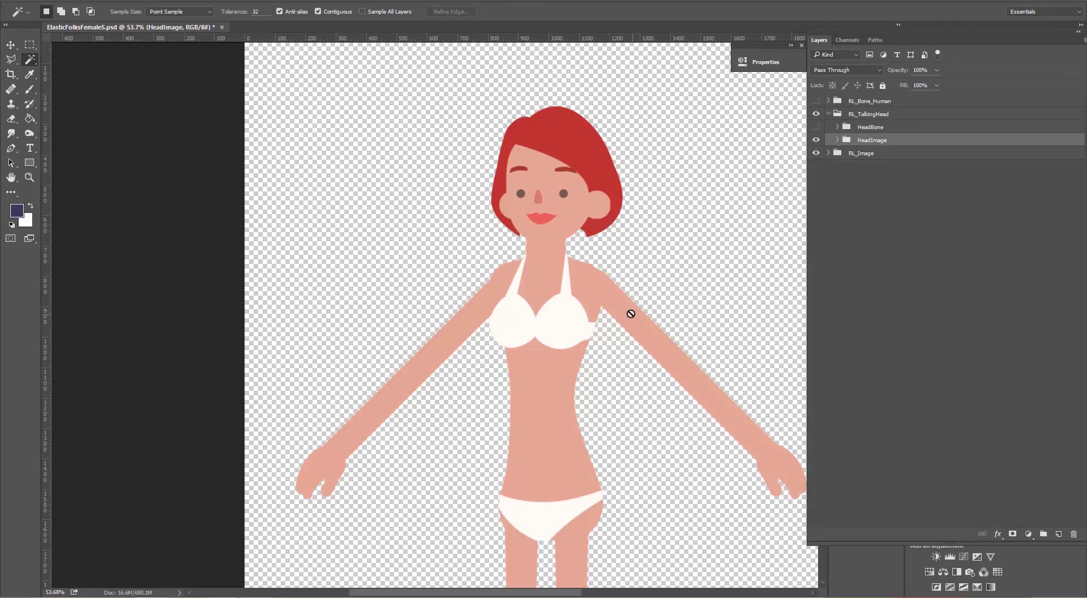
pyautogui.click(576, 266)
pyautogui.click(551, 224)
pyautogui.press('v')
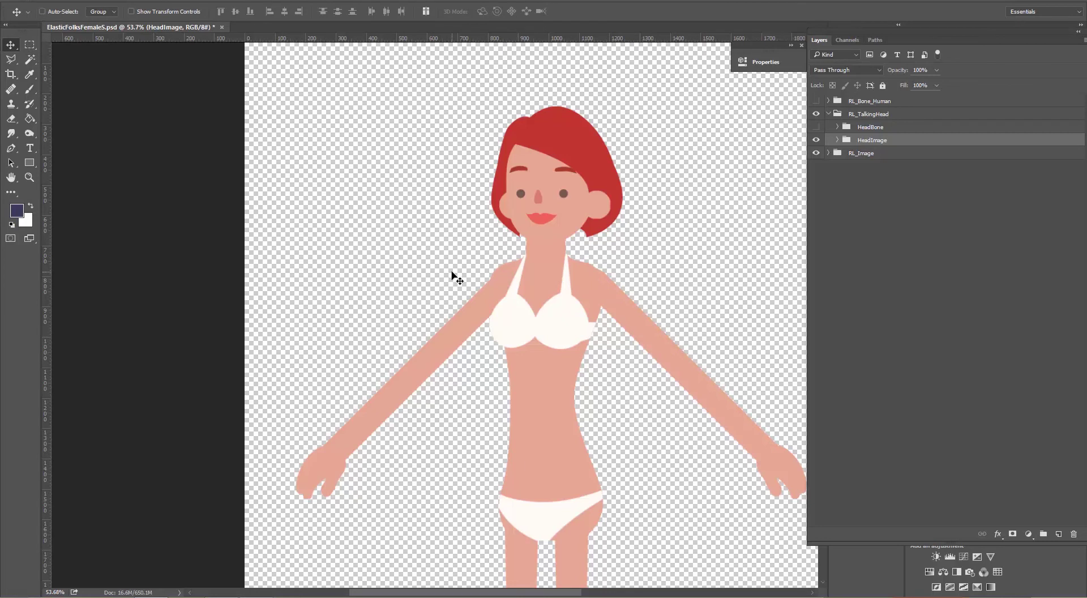
pyautogui.hotkey('alt', 'Tab')
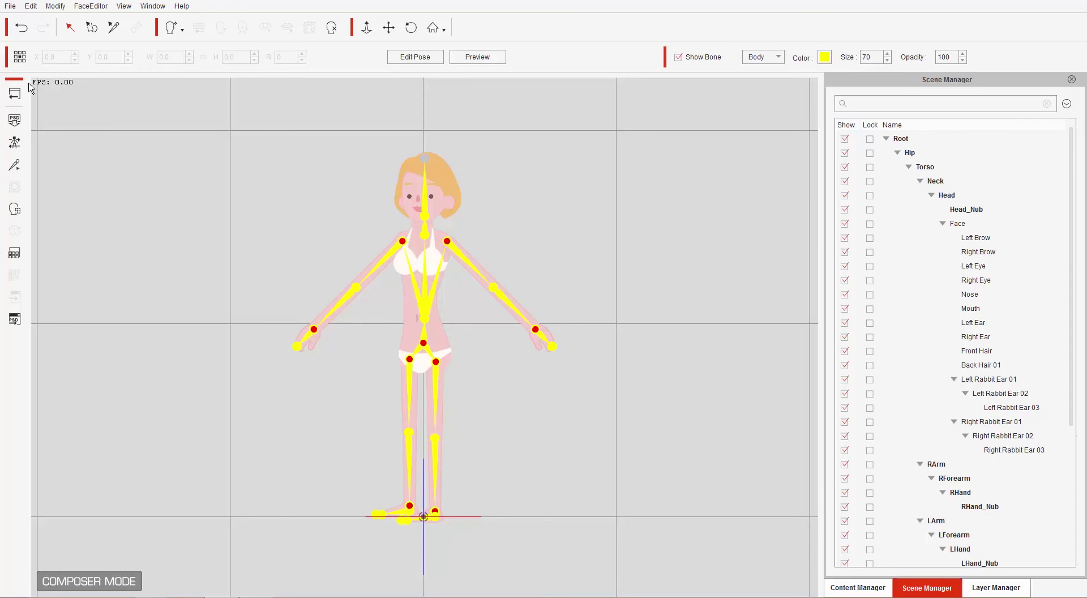
pyautogui.click(13, 94)
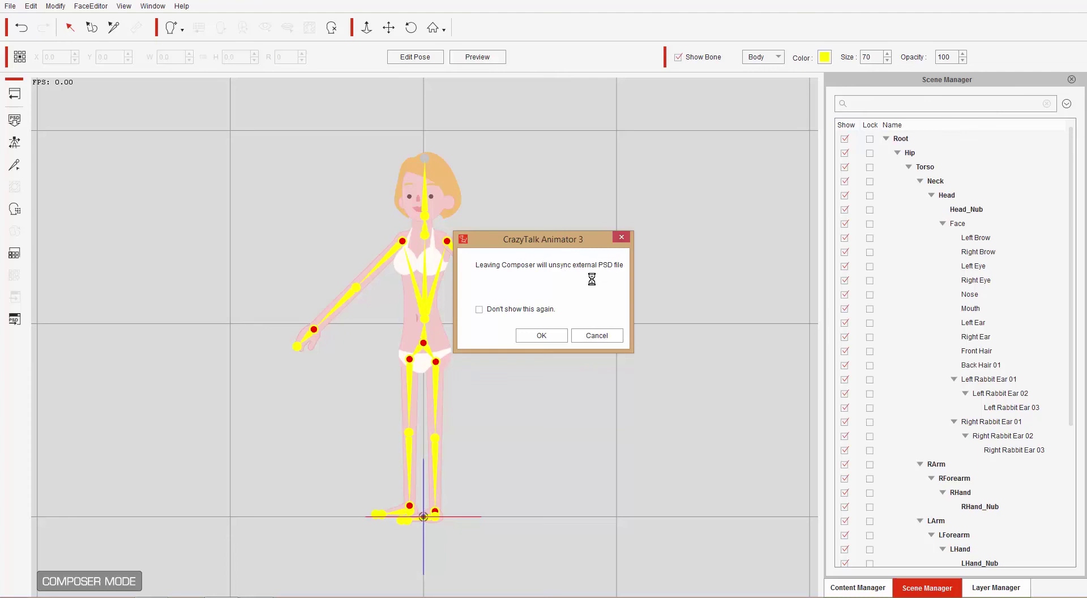
pyautogui.click(603, 336)
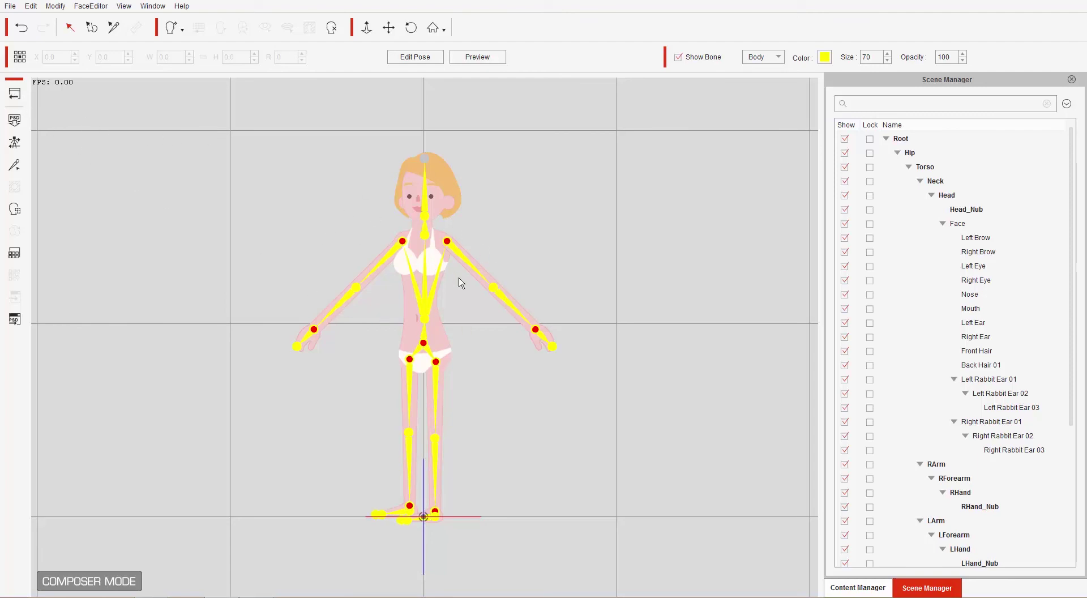
# Step: Switch back to Photoshop and save the recolored ElasticFolksFemaleS.psd
pyautogui.hotkey('alt', 'Tab')
pyautogui.click(34, 1)
pyautogui.click(79, 108)
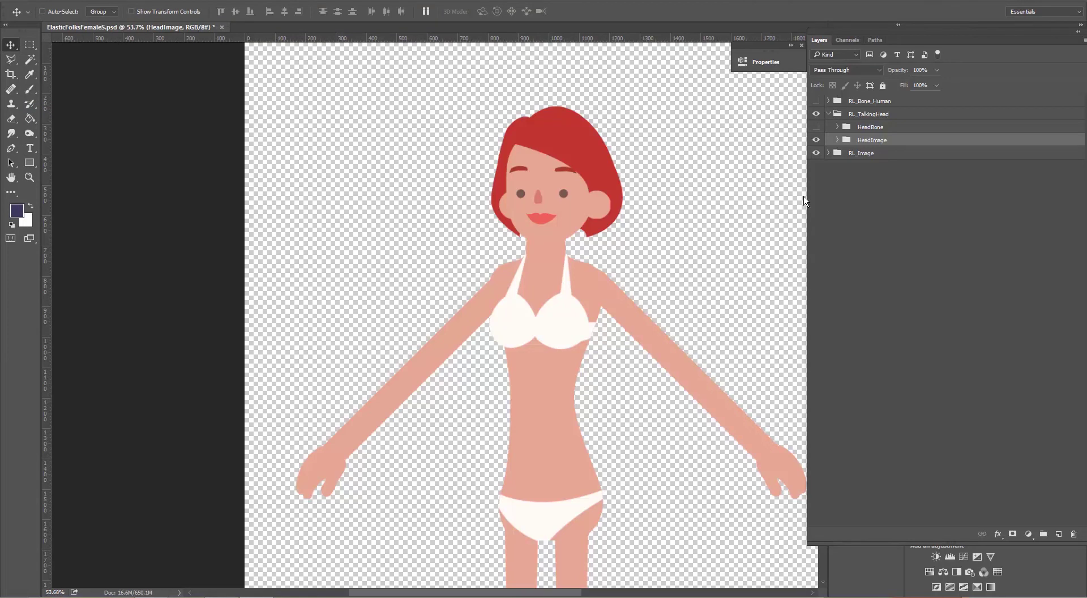
# Step: Switch to CrazyTalk Animator 3, hide the bones, and inspect the recolored character's face up close
pyautogui.hotkey('alt', 'Tab')
pyautogui.hotkey('alt', 'Tab')
pyautogui.hotkey('alt', 'shift', 'Tab')
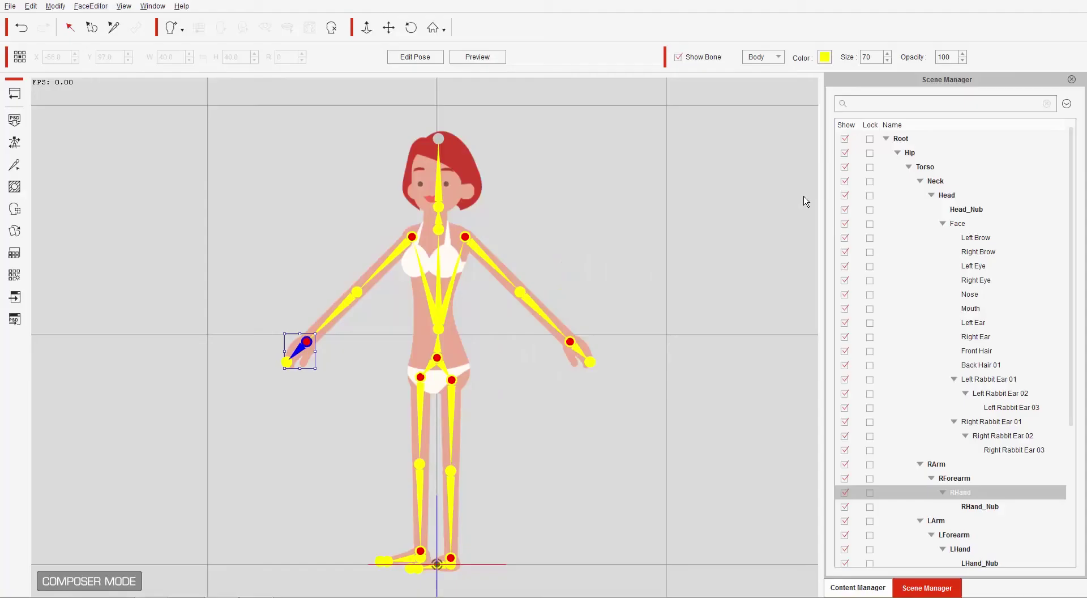
pyautogui.click(482, 301)
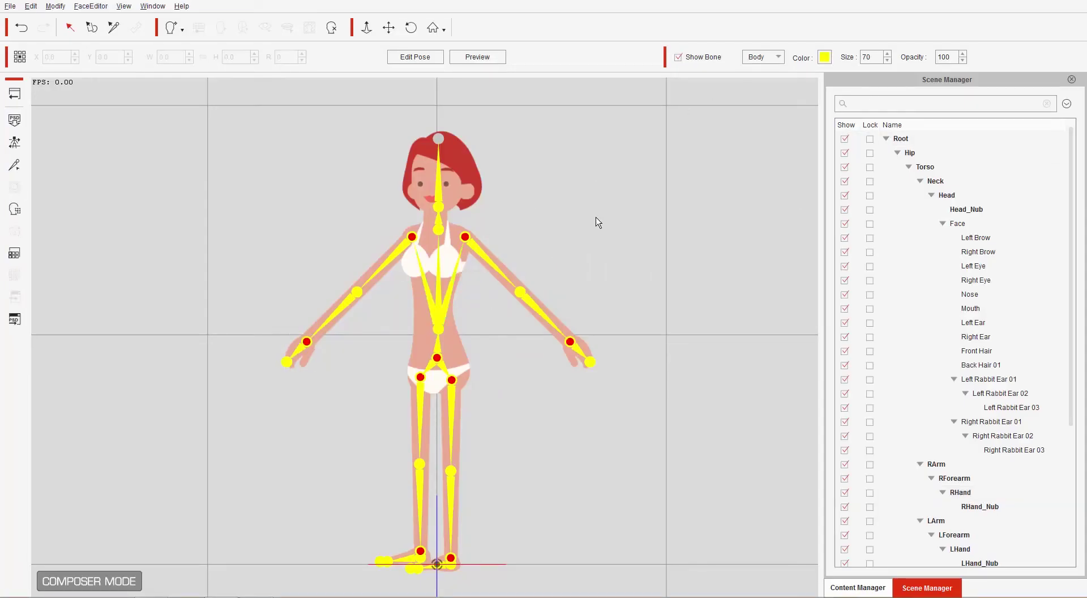
pyautogui.click(679, 59)
pyautogui.moveTo(504, 328); pyautogui.dragTo(530, 418)
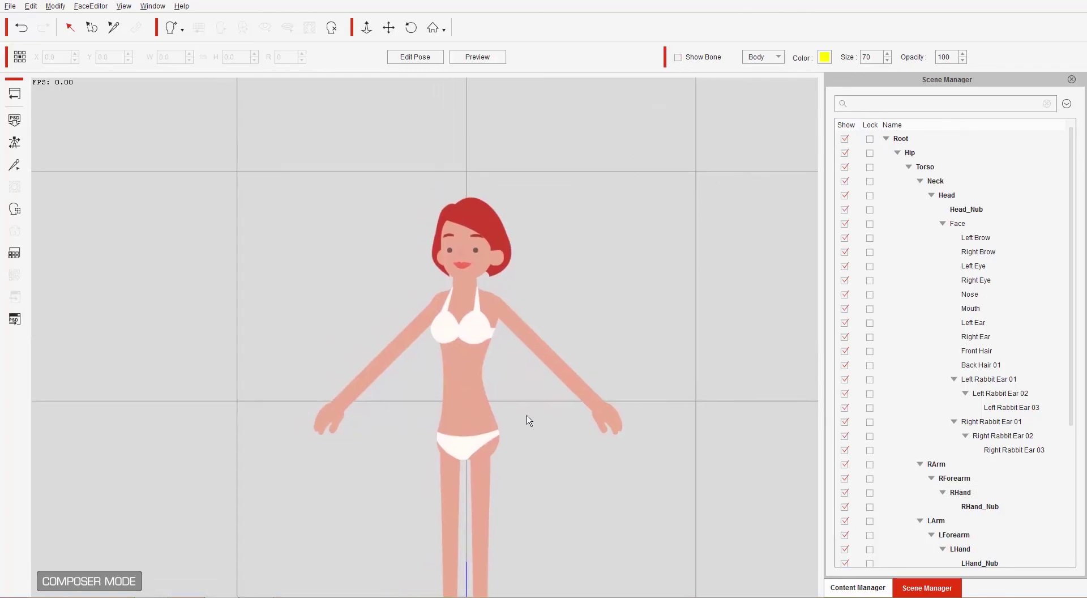
pyautogui.scroll(5, 530, 418)
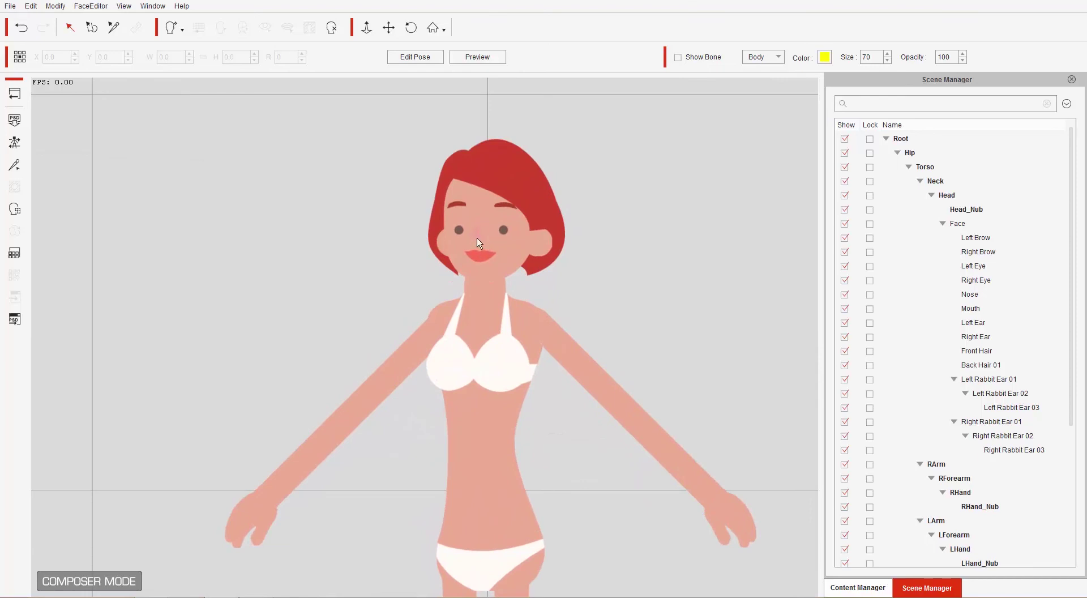
# Step: Return to Photoshop and rasterize the layer style of the Normal layer in HeadImage's Nose group
pyautogui.hotkey('alt', 'Tab')
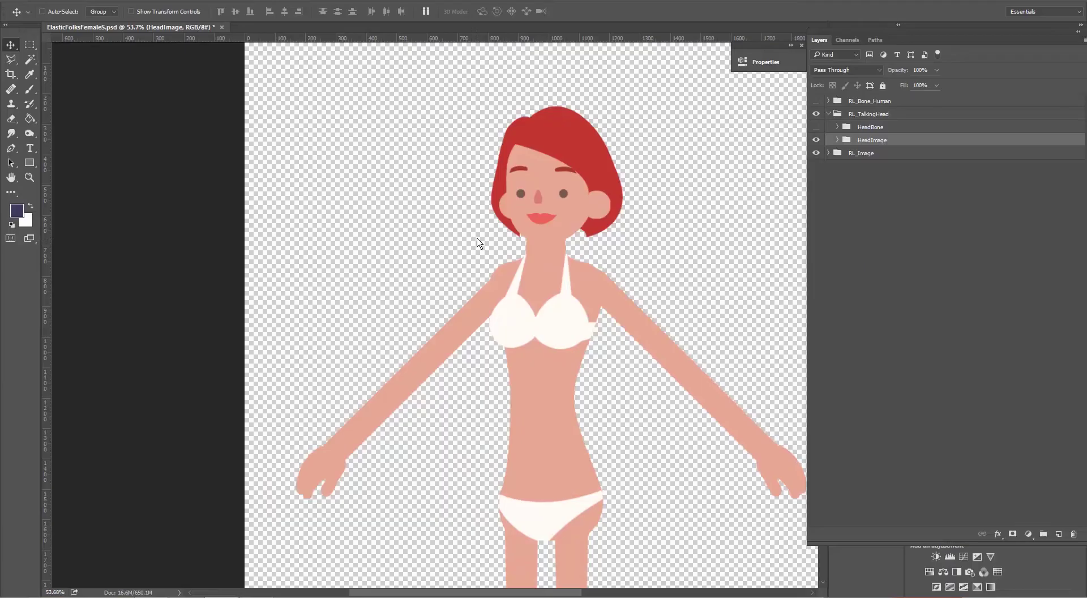
pyautogui.click(838, 141)
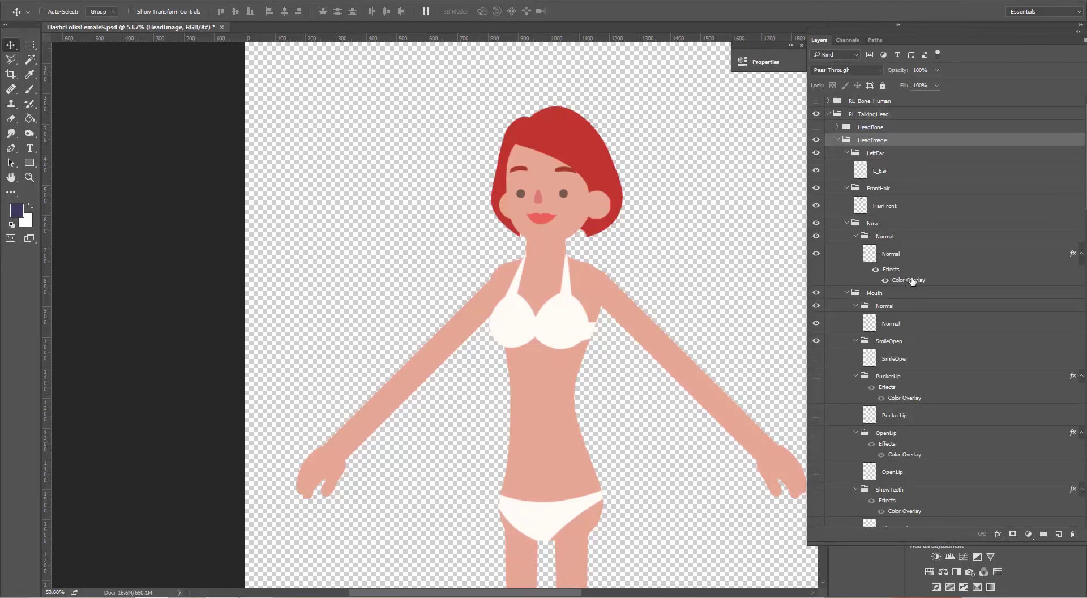
pyautogui.click(892, 256)
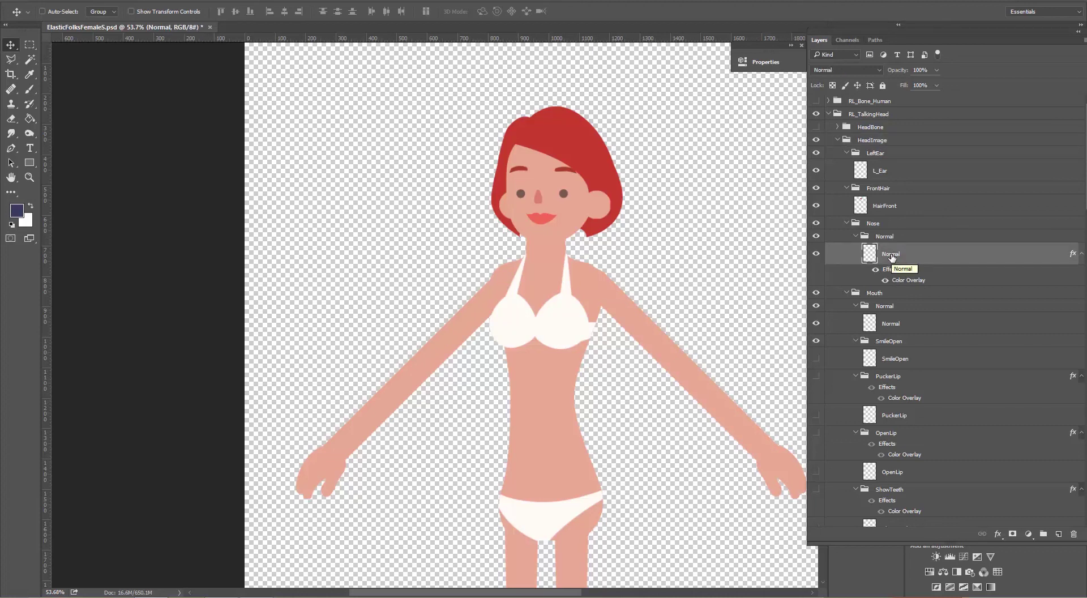
pyautogui.rightClick(893, 258)
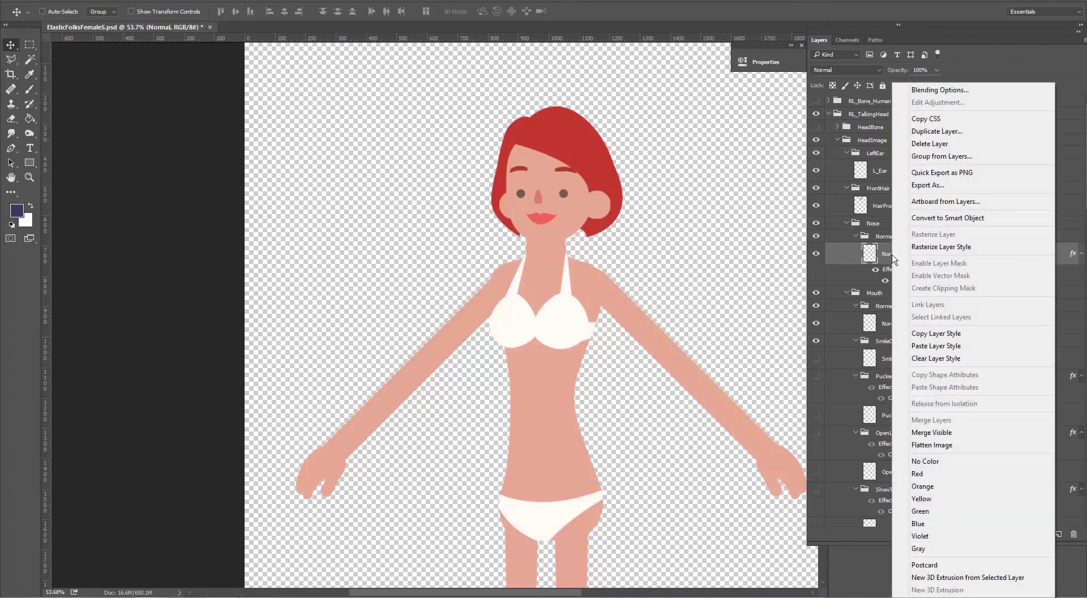
pyautogui.click(940, 250)
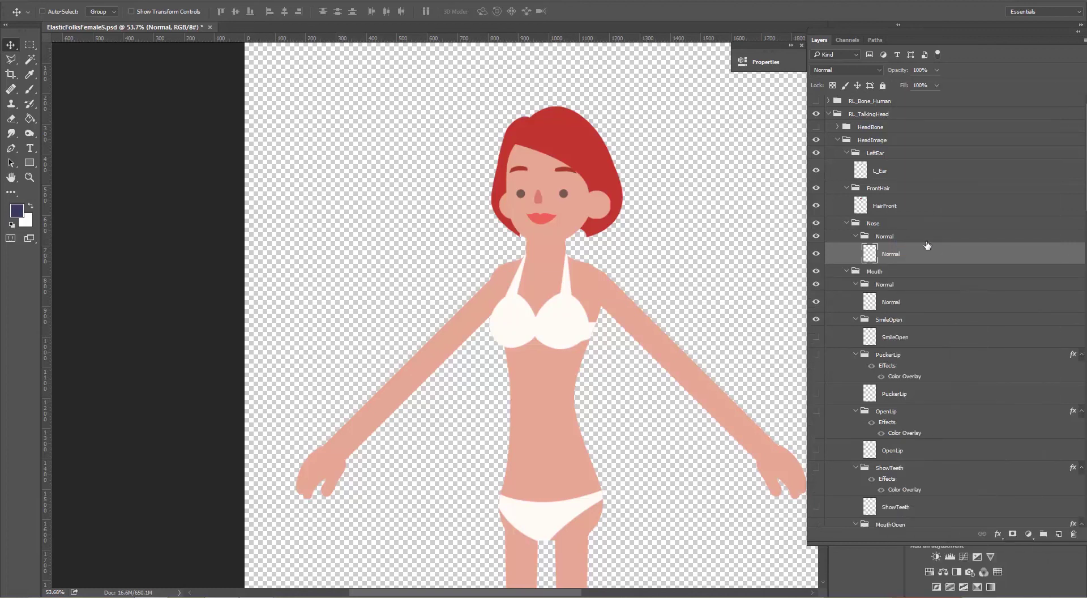
# Step: Save the PSD file with the rasterized nose and switch to CrazyTalk Animator 3
pyautogui.click(37, 0)
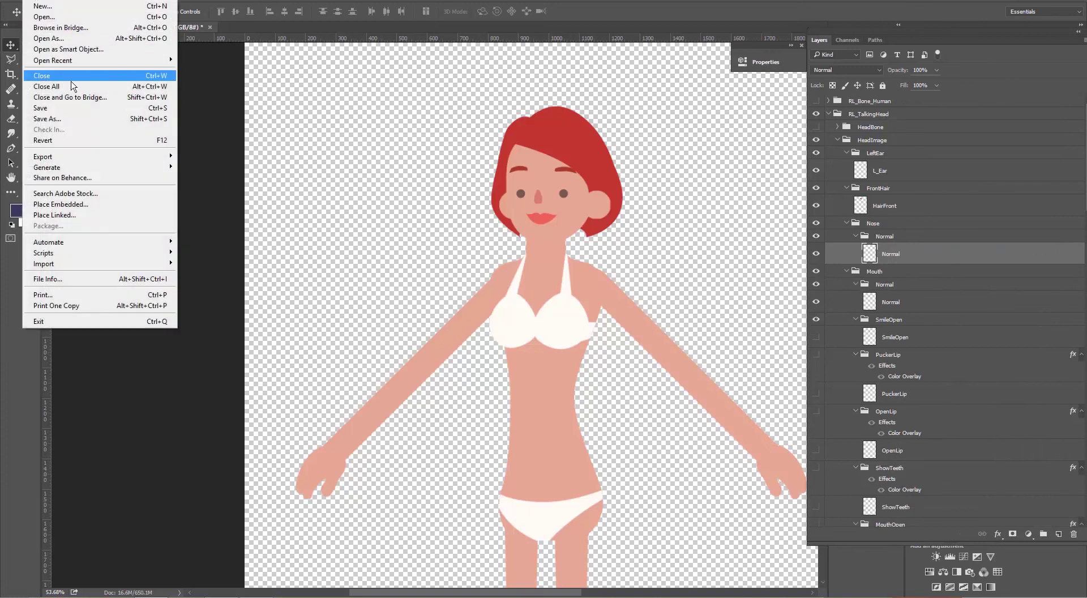
pyautogui.click(64, 112)
pyautogui.hotkey('alt', 'Tab')
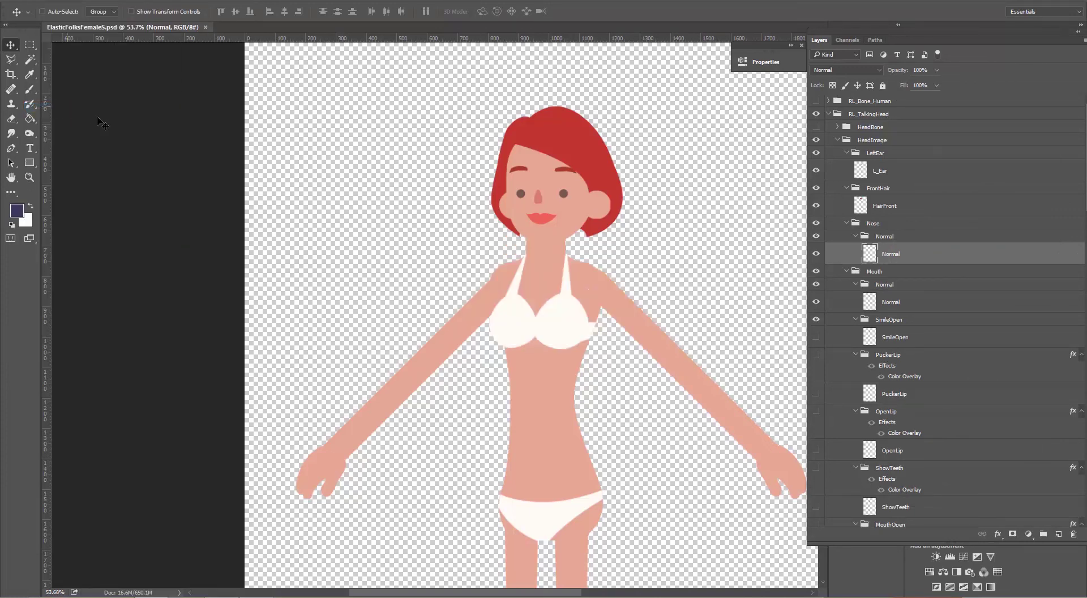
pyautogui.hotkey('alt', 'Tab')
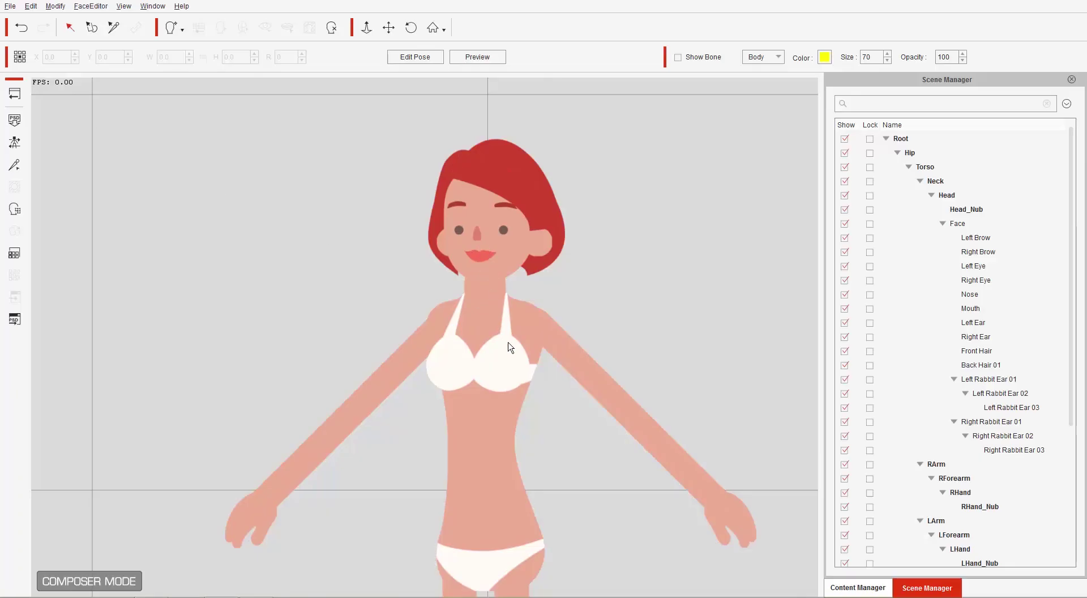
# Step: Preview the rig and pose the right arm with the elbow bent and the hand raised beside the head
pyautogui.scroll(-5, 539, 434)
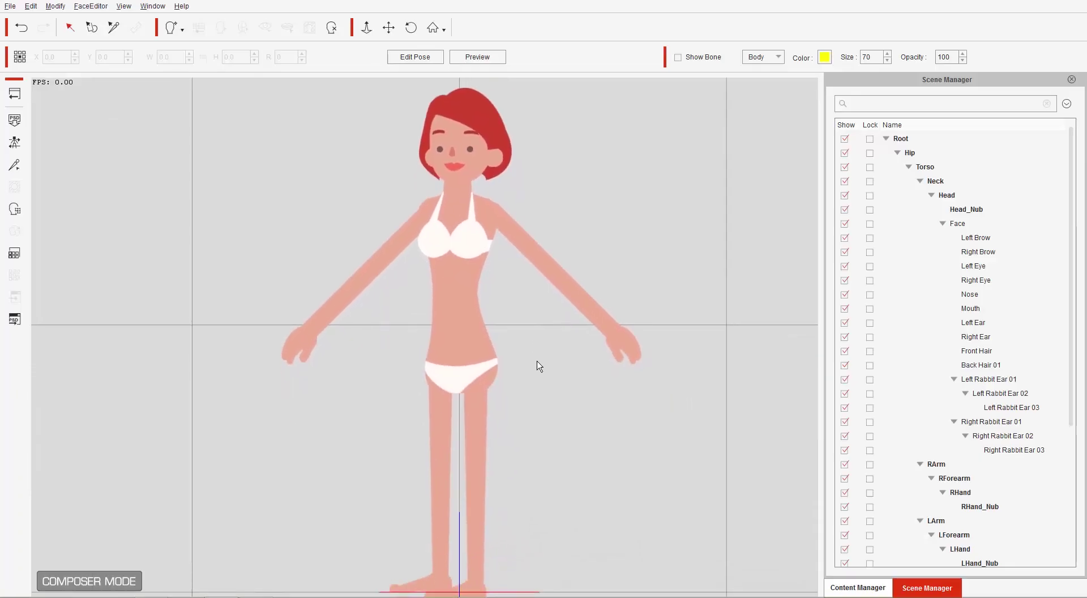
pyautogui.scroll(4, 498, 346)
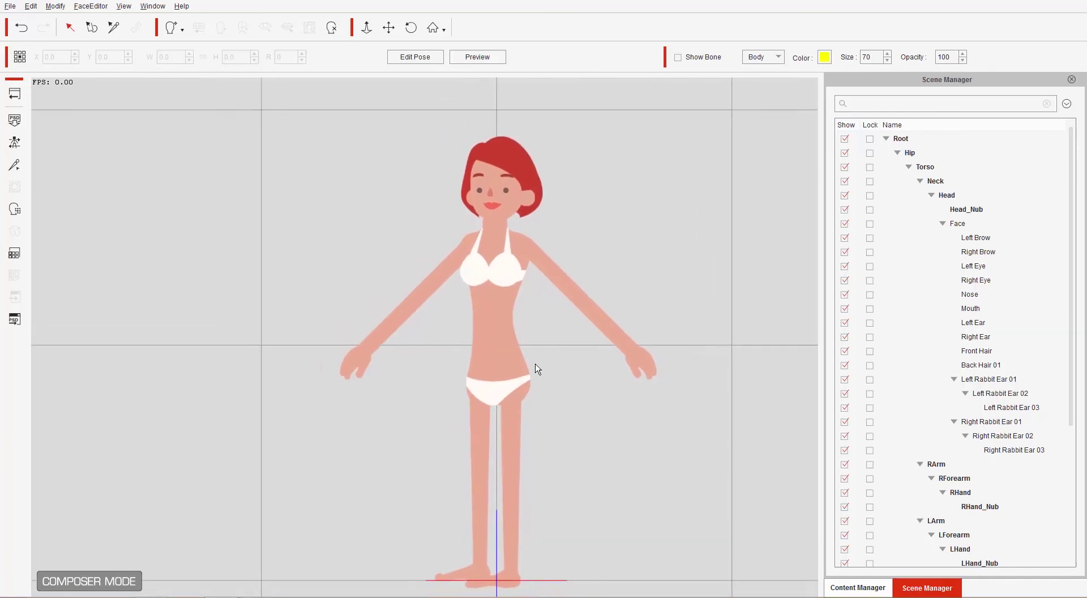
pyautogui.scroll(1, 461, 324)
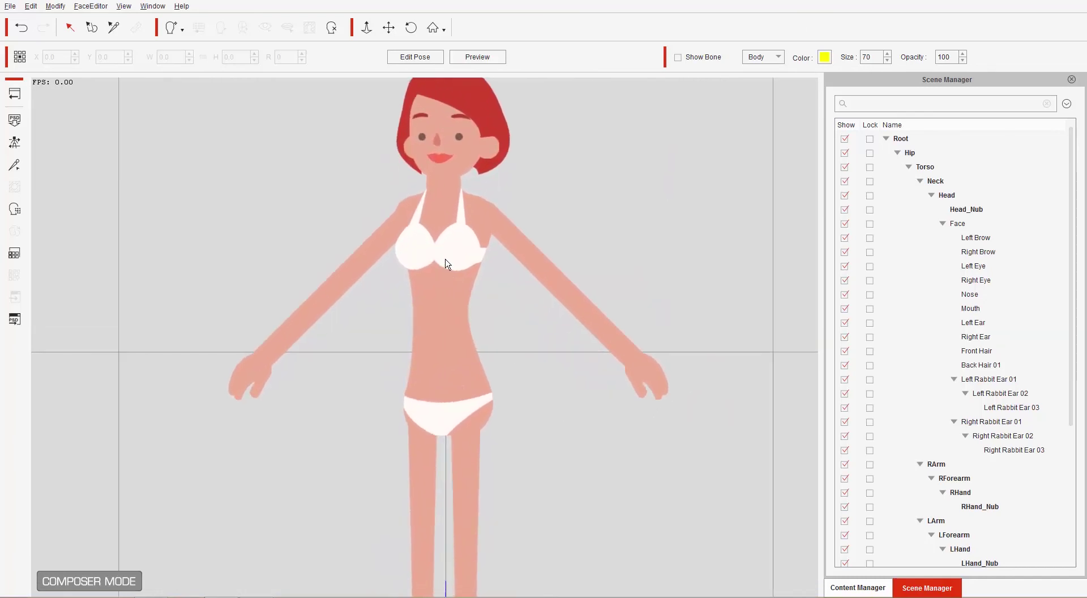
pyautogui.scroll(-1, 462, 267)
pyautogui.scroll(1, 461, 303)
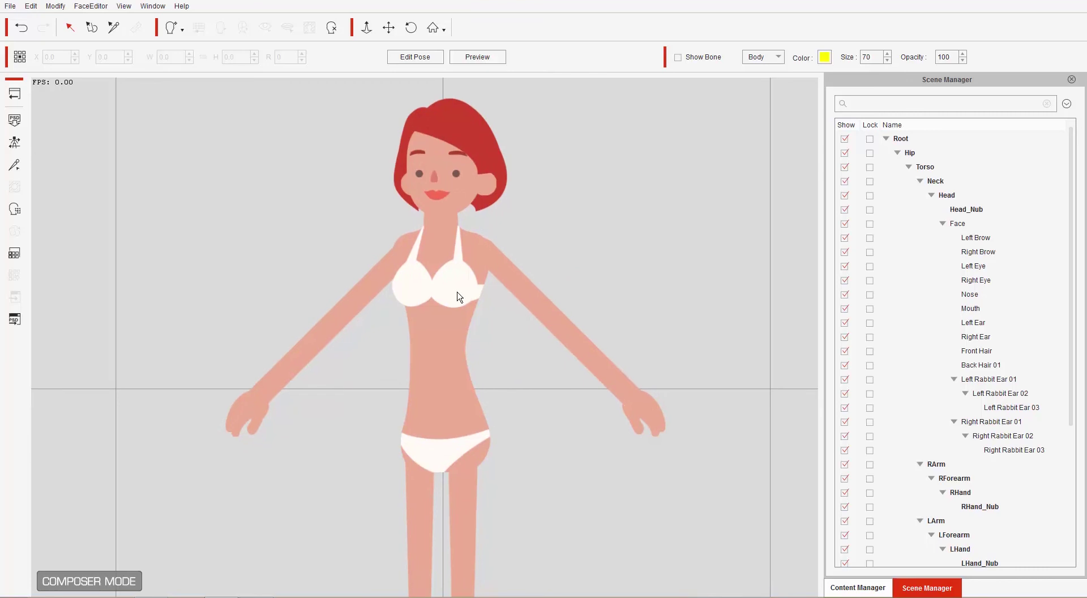
pyautogui.click(253, 413)
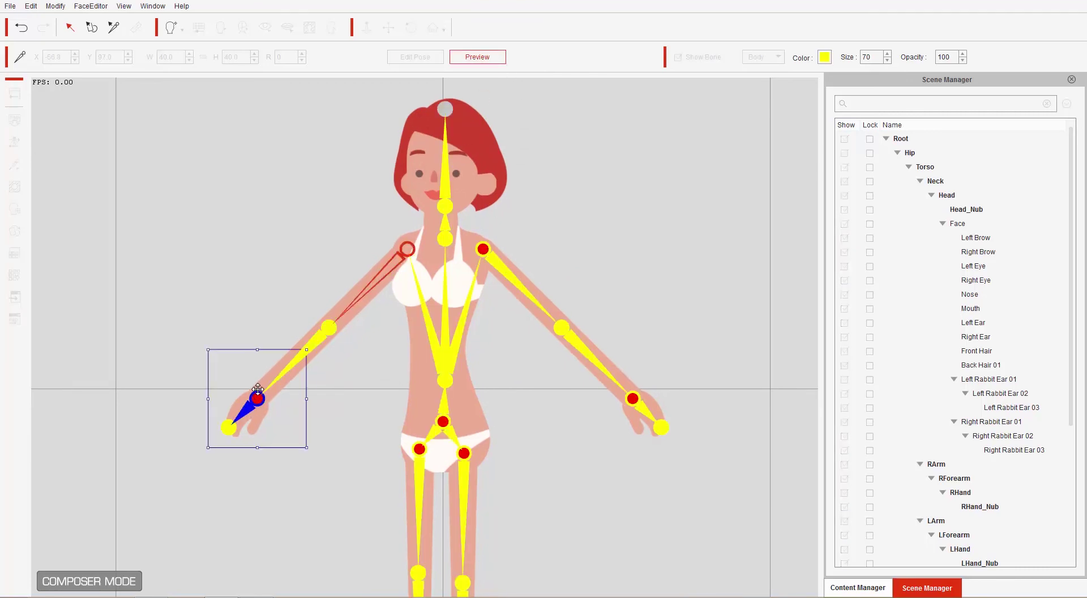
pyautogui.moveTo(247, 404); pyautogui.dragTo(337, 107)
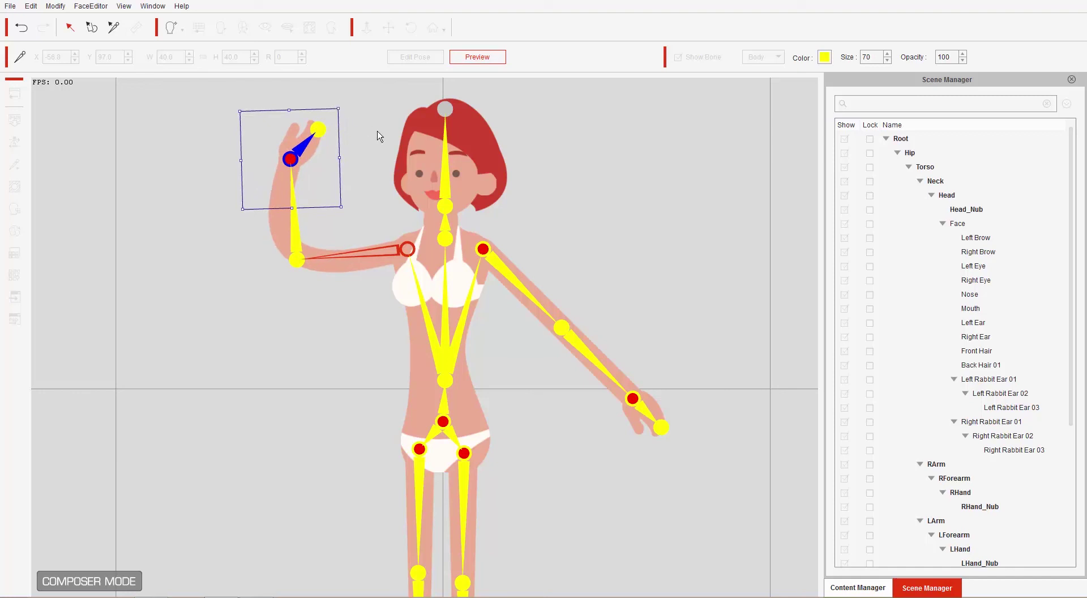